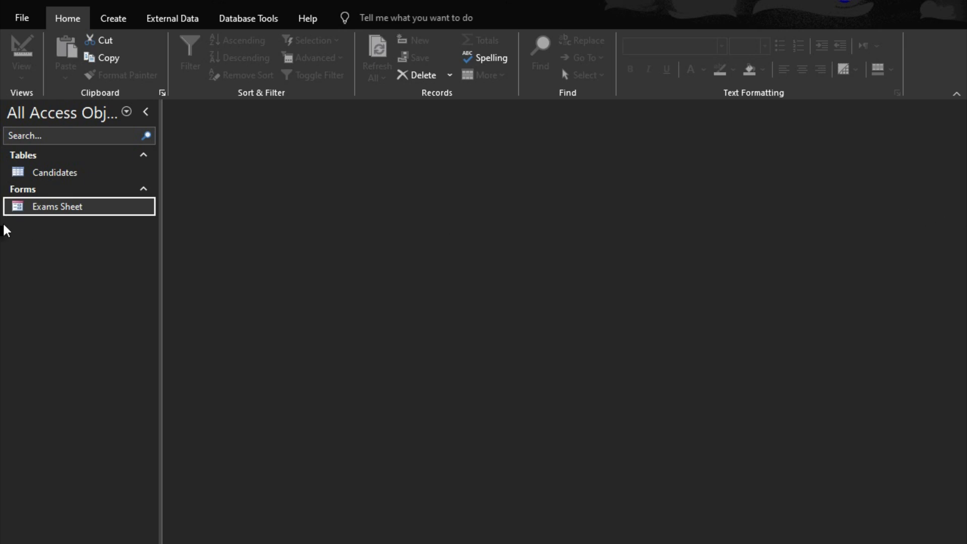
Step: Open the Candidates table to examine its fields, and close it again
{"action": "left_click", "coordinate": [71, 176]}
{"action": "double_click", "coordinate": [71, 176]}
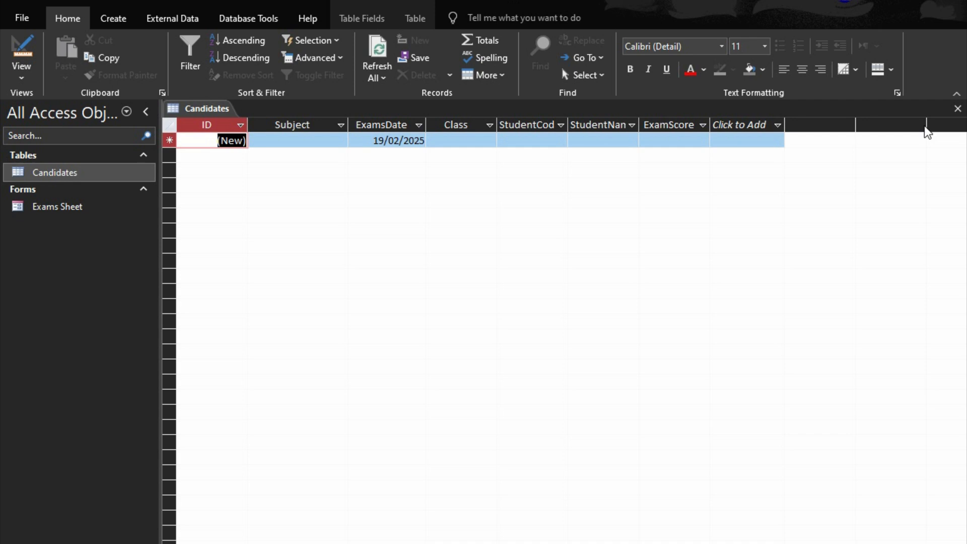
{"action": "left_click", "coordinate": [957, 109]}
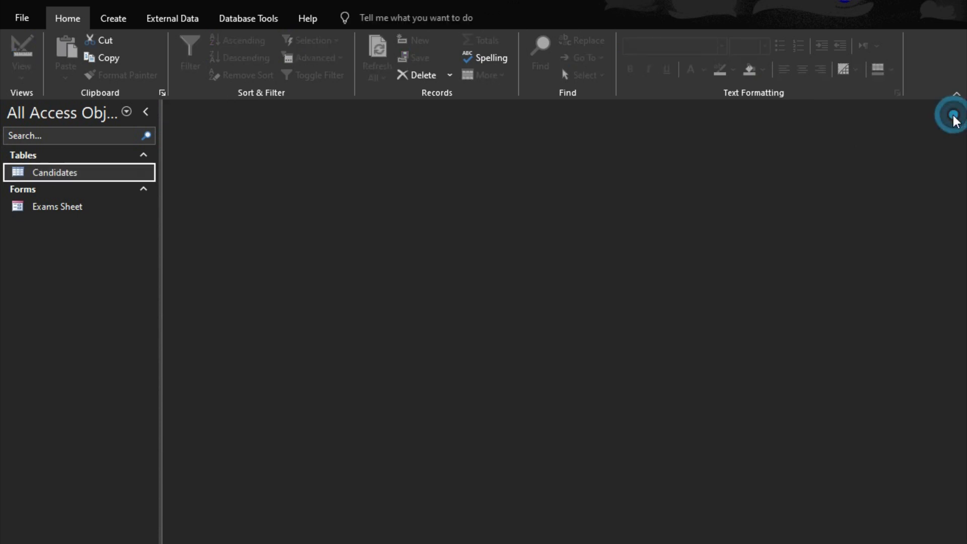
Step: Open the Exams Sheet form and examine its multiple-choice questions in Section A and theory questions in Section B
{"action": "double_click", "coordinate": [49, 201]}
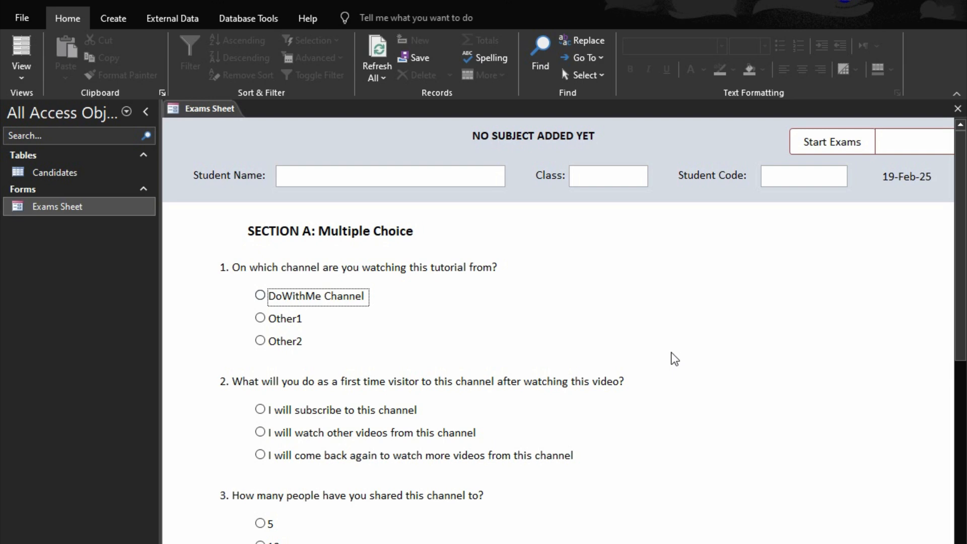
{"action": "scroll", "coordinate": [561, 371], "scroll_direction": "down", "scroll_amount": 7}
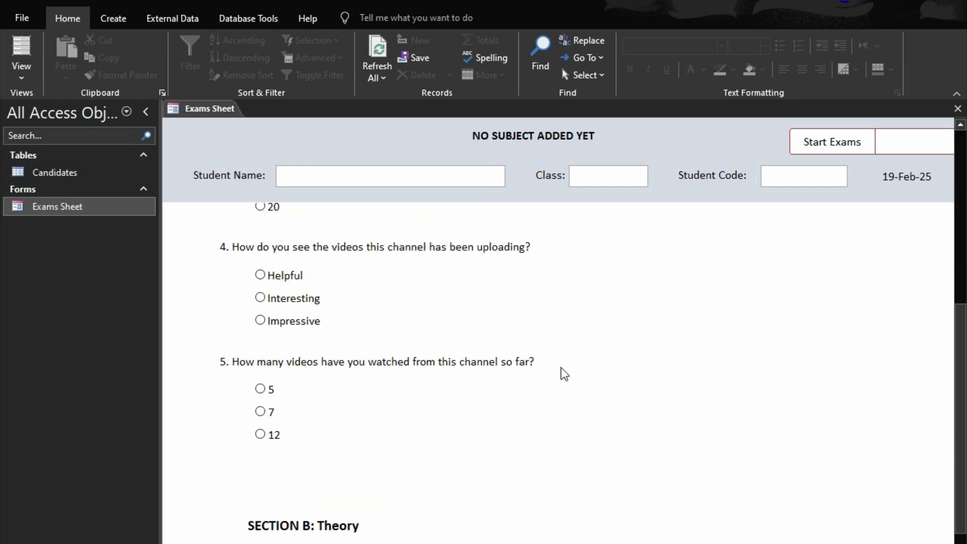
{"action": "scroll", "coordinate": [564, 374], "scroll_direction": "down", "scroll_amount": 7}
{"action": "scroll", "coordinate": [564, 374], "scroll_direction": "up", "scroll_amount": 5}
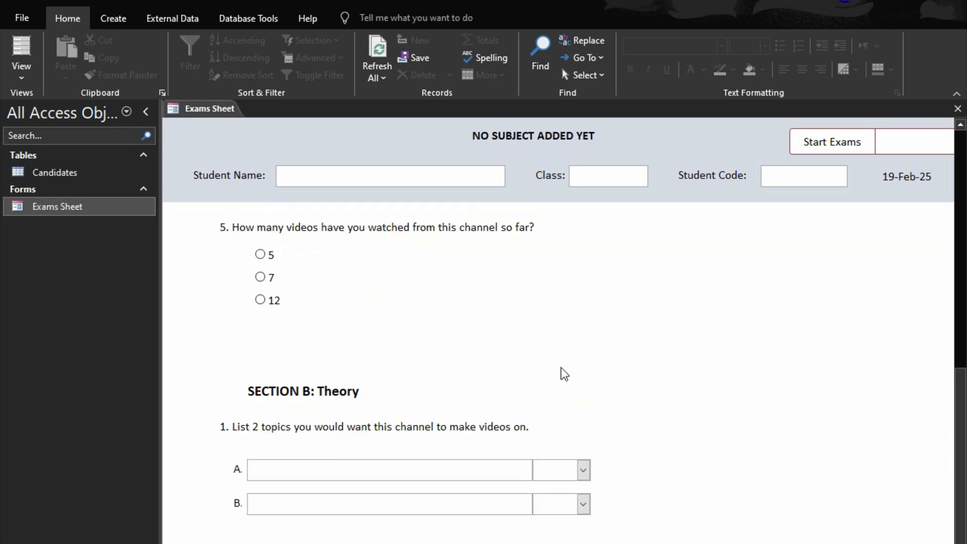
{"action": "scroll", "coordinate": [564, 373], "scroll_direction": "up", "scroll_amount": 1}
{"action": "scroll", "coordinate": [567, 373], "scroll_direction": "up", "scroll_amount": 5}
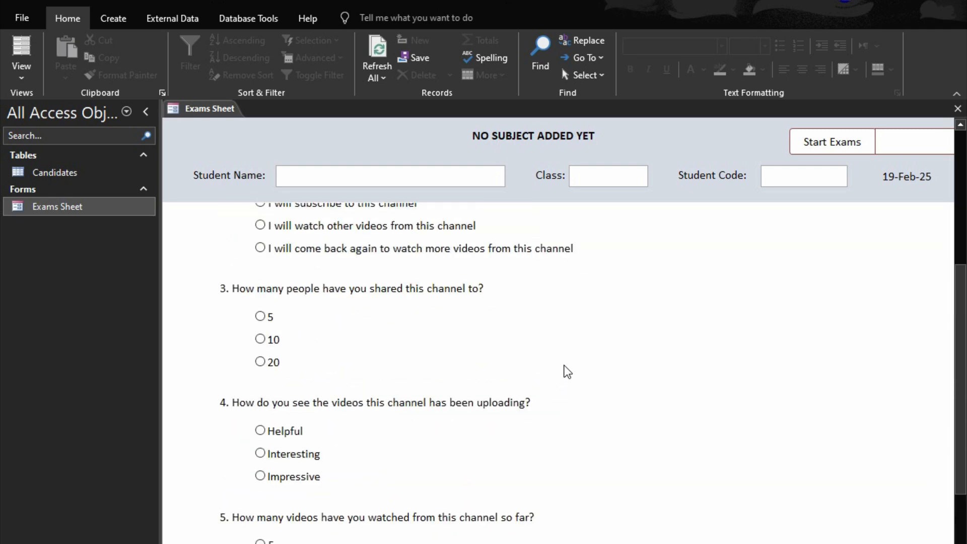
{"action": "scroll", "coordinate": [568, 372], "scroll_direction": "down", "scroll_amount": 5}
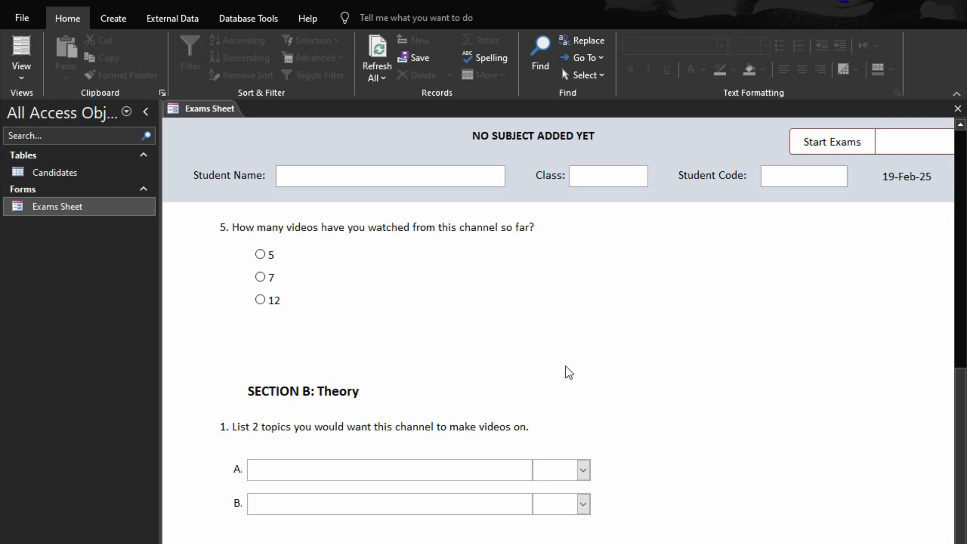
{"action": "scroll", "coordinate": [568, 372], "scroll_direction": "up", "scroll_amount": 8}
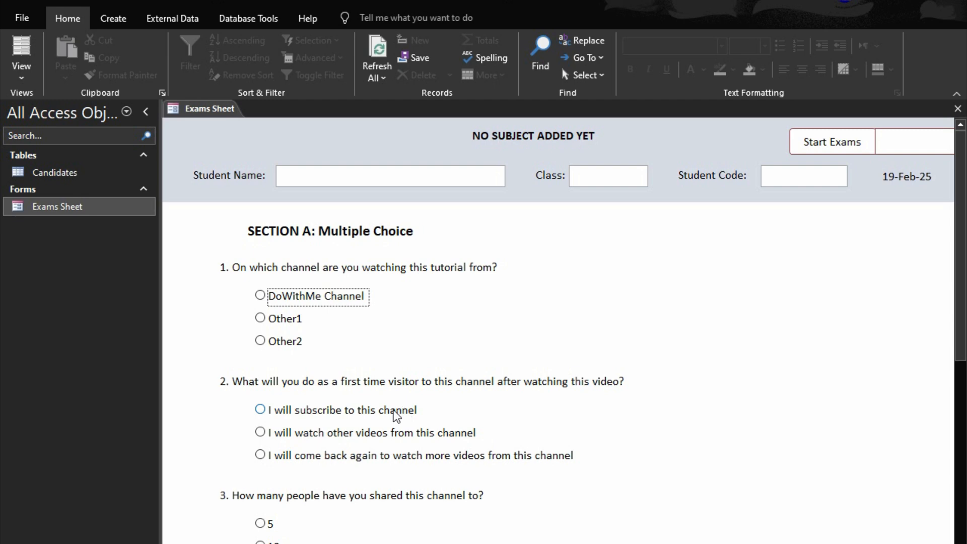
{"action": "scroll", "coordinate": [394, 414], "scroll_direction": "down", "scroll_amount": 10}
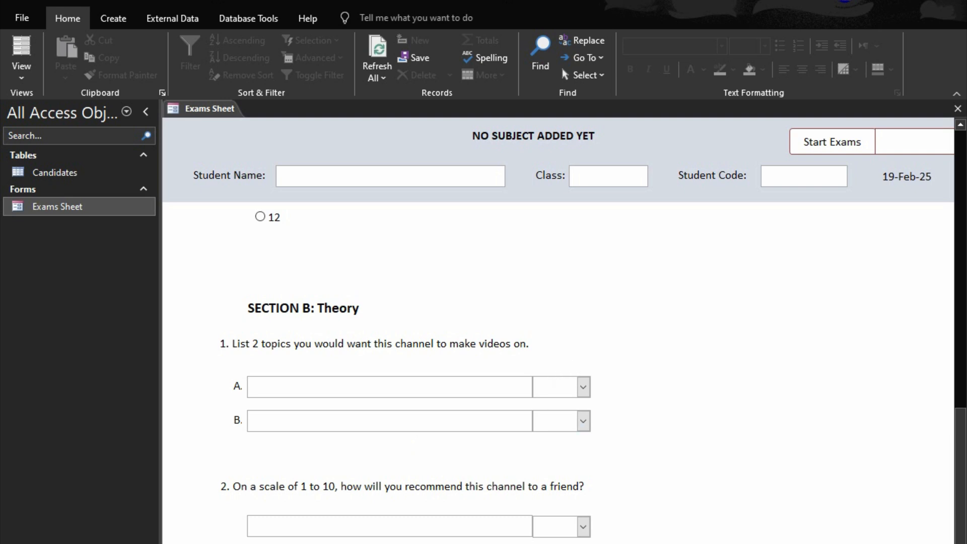
{"action": "scroll", "coordinate": [597, 525], "scroll_direction": "down", "scroll_amount": 3}
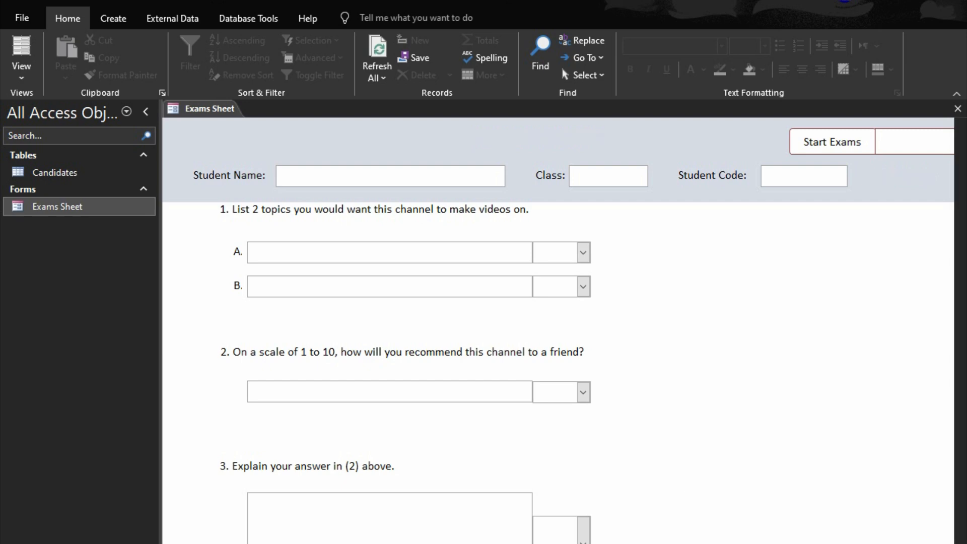
Step: In the Exams Sheet form's Design View, delete the combo boxes beside the Section B theory answer boxes
{"action": "scroll", "coordinate": [617, 530], "scroll_direction": "down", "scroll_amount": 12}
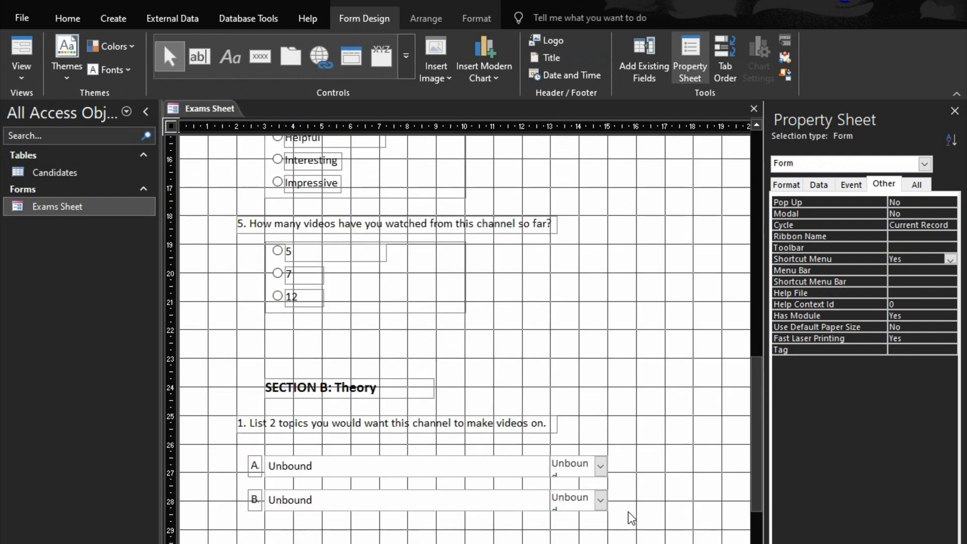
{"action": "left_click_drag", "start_coordinate": [639, 439], "coordinate": [578, 522]}
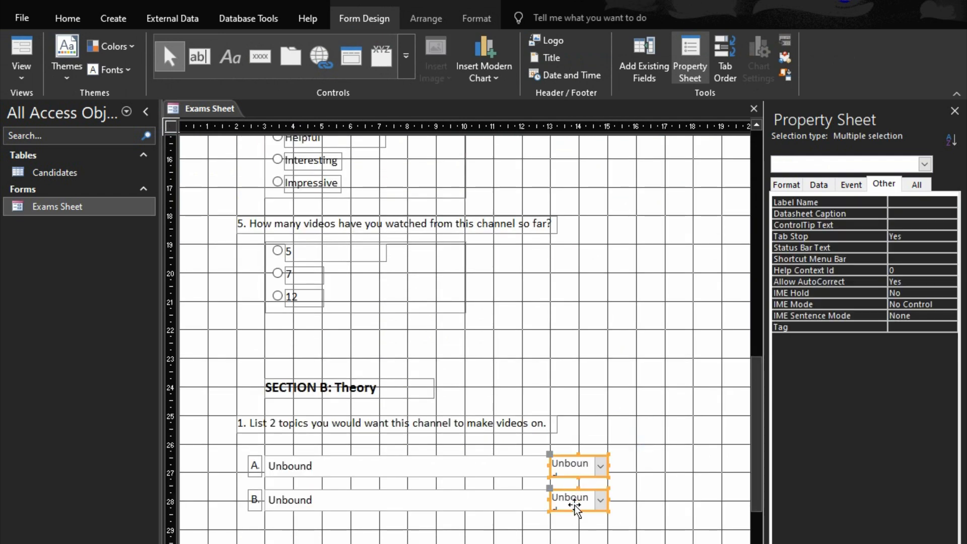
{"action": "key", "text": "Escape"}
{"action": "scroll", "coordinate": [580, 514], "scroll_direction": "down", "scroll_amount": 3}
{"action": "left_click", "coordinate": [608, 528]}
{"action": "key", "text": "Escape"}
{"action": "scroll", "coordinate": [604, 529], "scroll_direction": "down", "scroll_amount": 3}
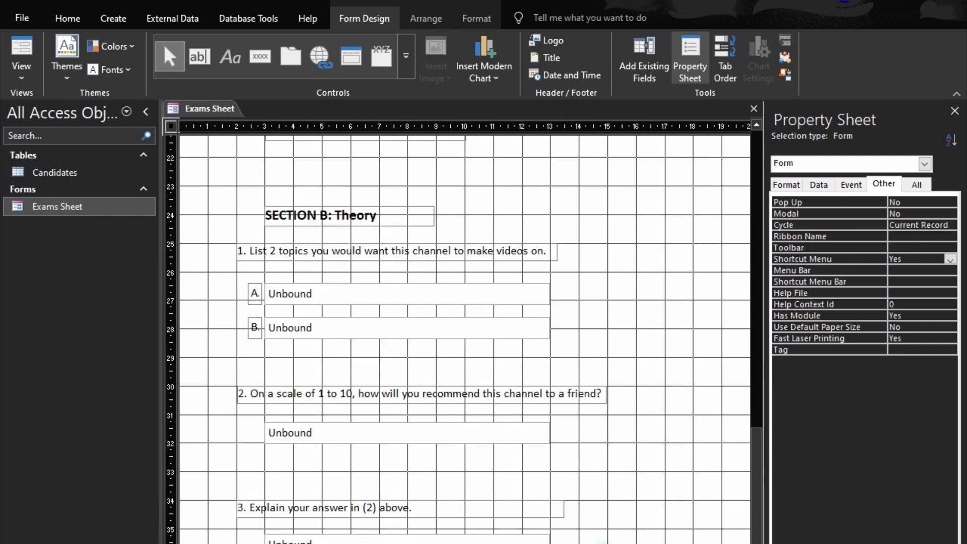
Step: Check the rest of the Exams Sheet form's design and close the form, saving the design changes
{"action": "scroll", "coordinate": [657, 519], "scroll_direction": "up", "scroll_amount": 15}
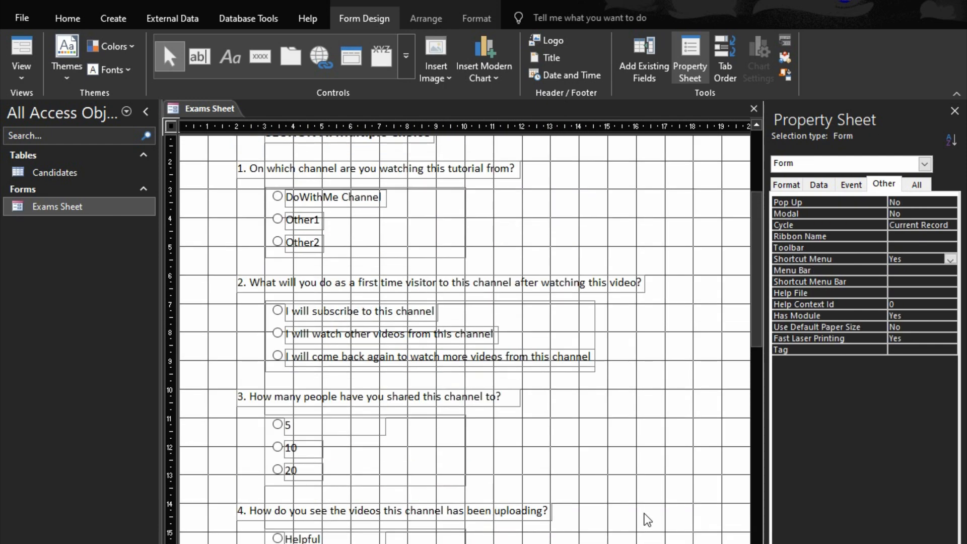
{"action": "scroll", "coordinate": [647, 520], "scroll_direction": "up", "scroll_amount": 5}
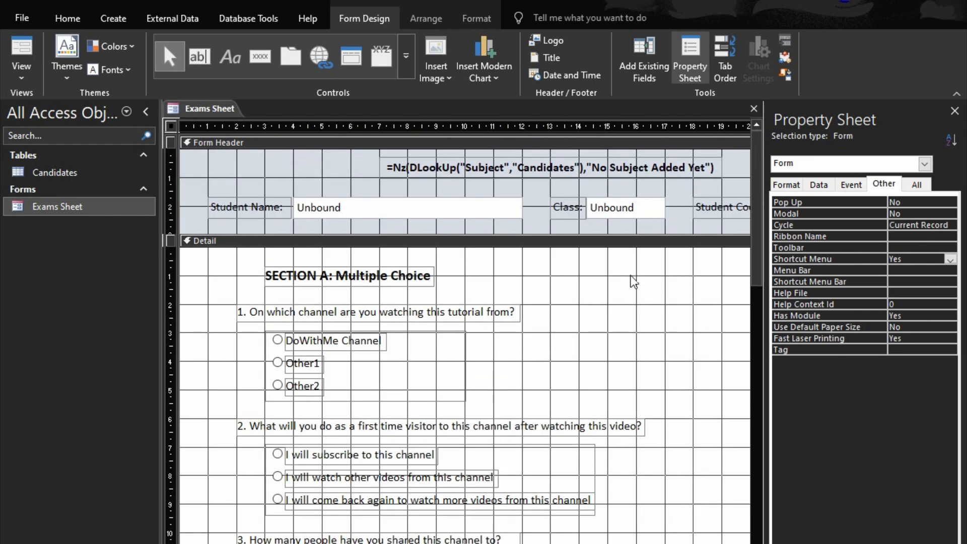
{"action": "scroll", "coordinate": [633, 361], "scroll_direction": "down", "scroll_amount": 10}
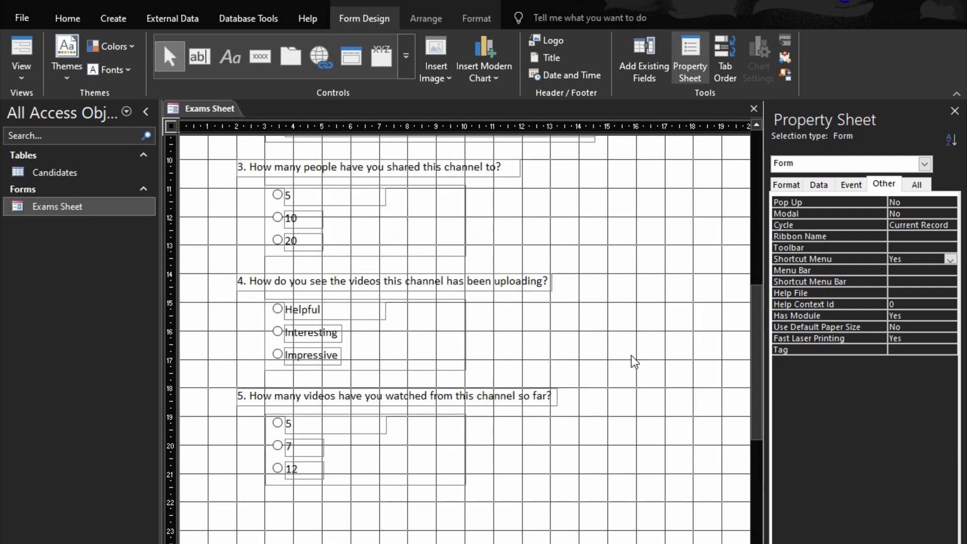
{"action": "scroll", "coordinate": [634, 362], "scroll_direction": "down", "scroll_amount": 6}
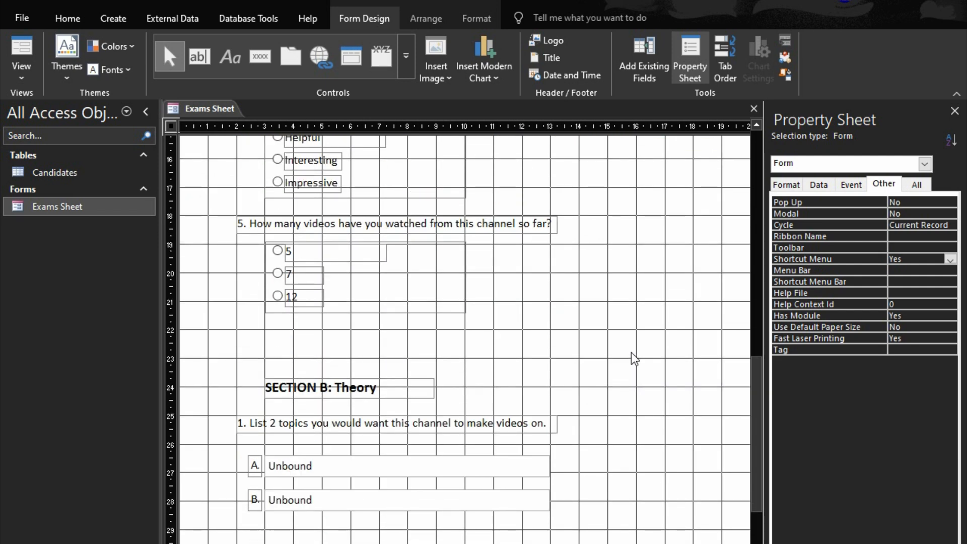
{"action": "scroll", "coordinate": [634, 359], "scroll_direction": "down", "scroll_amount": 3}
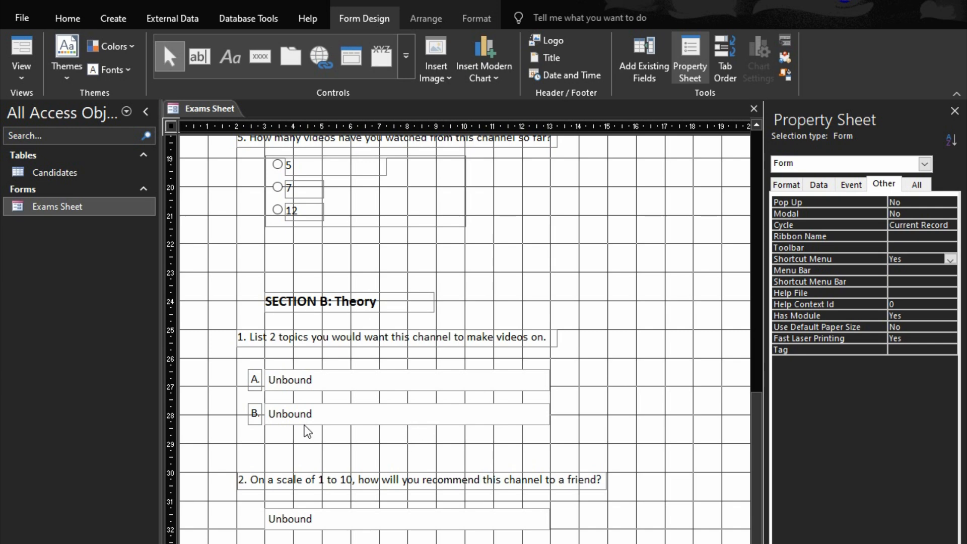
{"action": "left_click", "coordinate": [754, 109]}
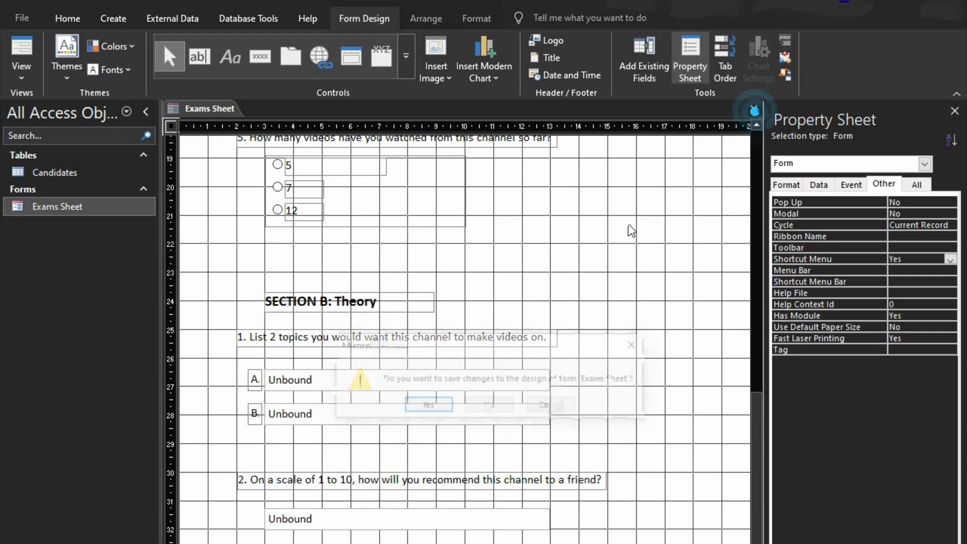
{"action": "left_click", "coordinate": [419, 406]}
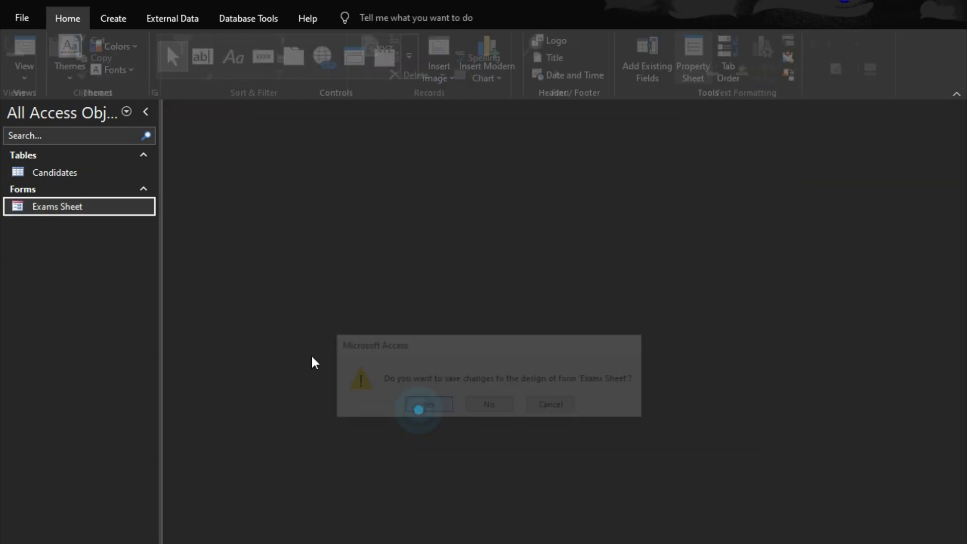
Step: Open the Candidates table in Design View and examine the Subject field's properties
{"action": "left_click", "coordinate": [25, 168]}
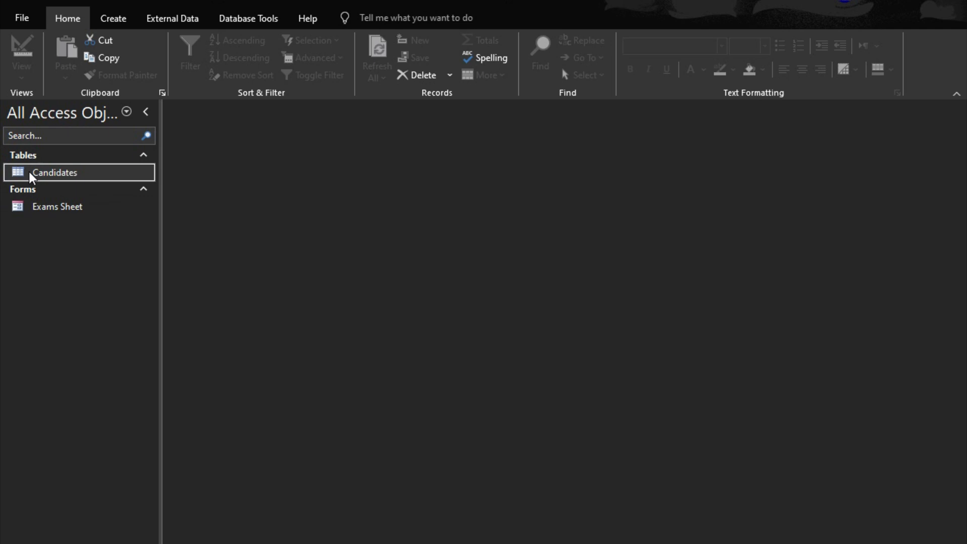
{"action": "right_click", "coordinate": [37, 171]}
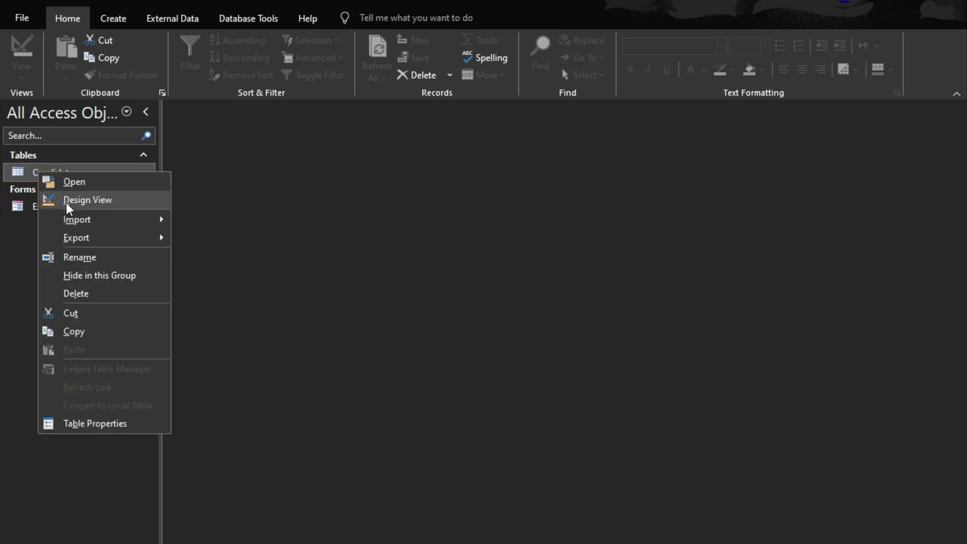
{"action": "left_click", "coordinate": [68, 181]}
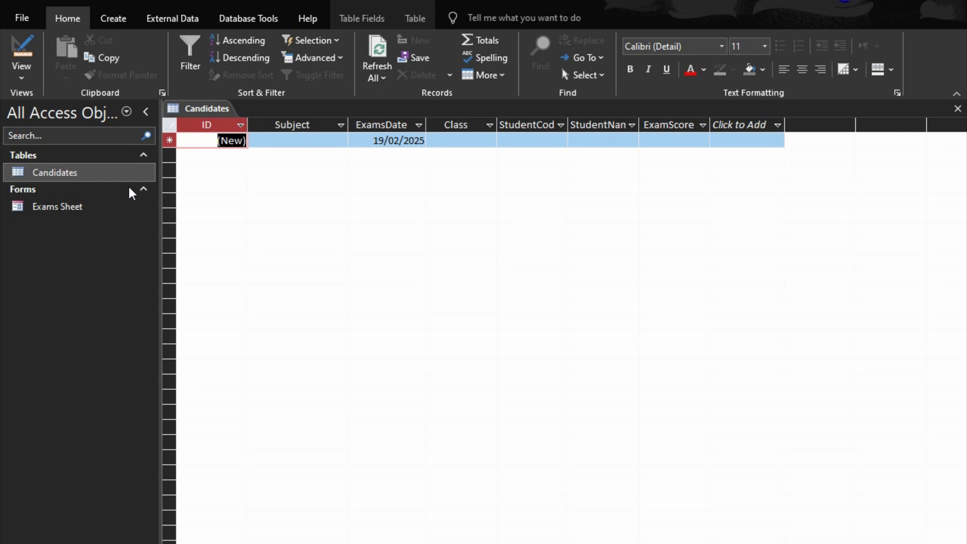
{"action": "left_click", "coordinate": [23, 53]}
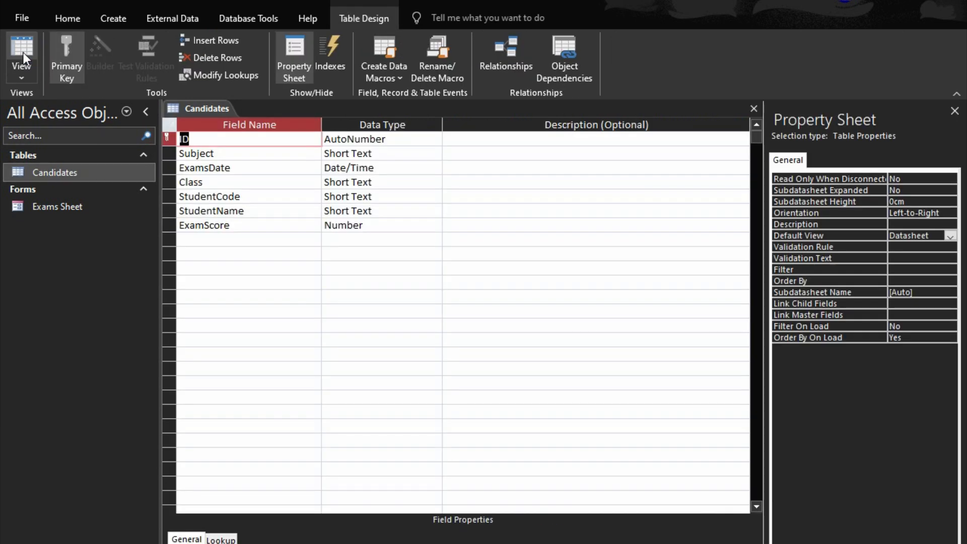
{"action": "left_click", "coordinate": [276, 154]}
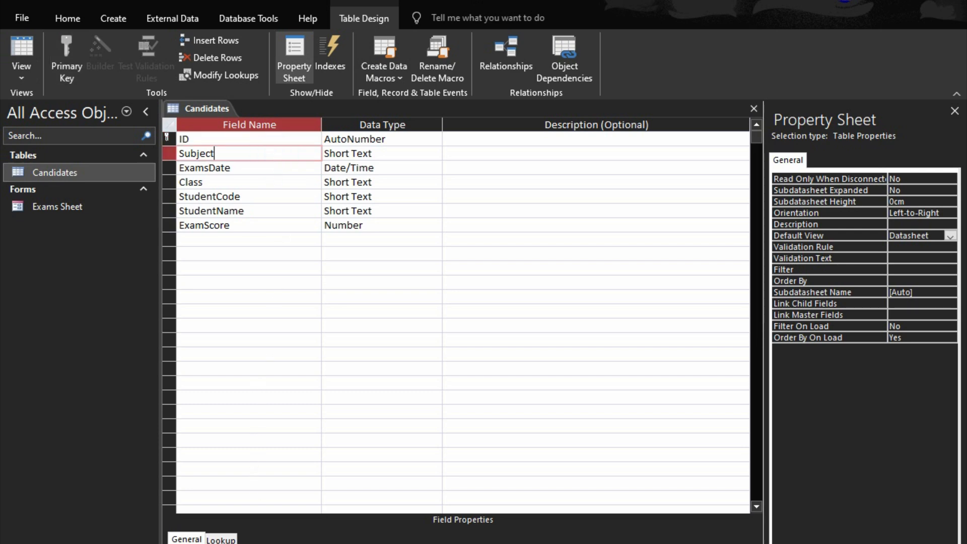
{"action": "left_click", "coordinate": [312, 543]}
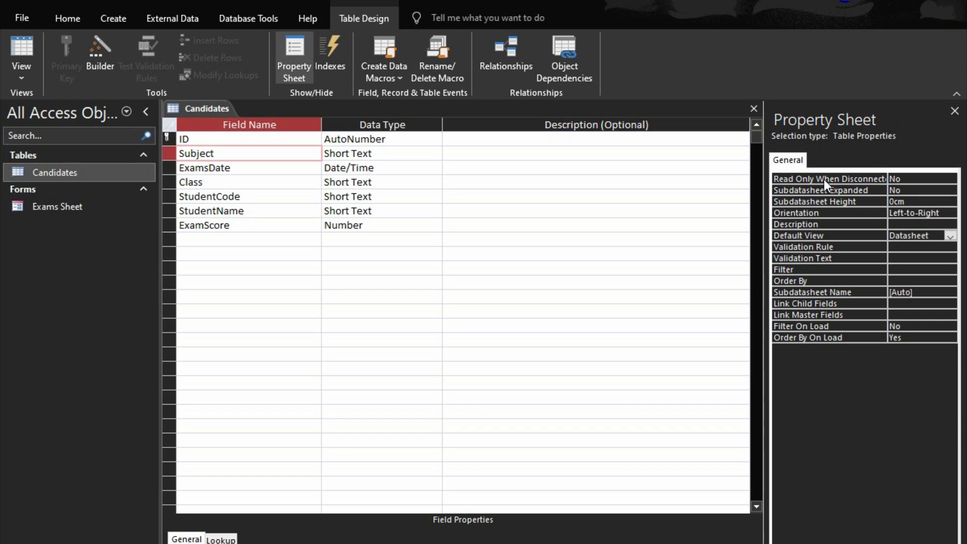
{"action": "left_click", "coordinate": [403, 543]}
Step: Rename the ExamScore field of the Candidates table as Objectives, keeping its Number data type
{"action": "left_click", "coordinate": [182, 239]}
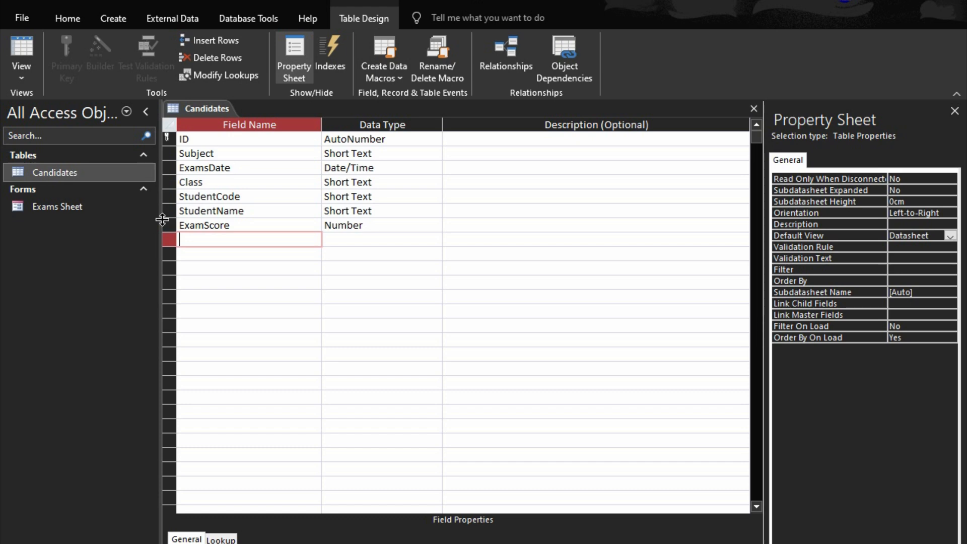
{"action": "left_click", "coordinate": [229, 226]}
{"action": "left_click", "coordinate": [168, 225]}
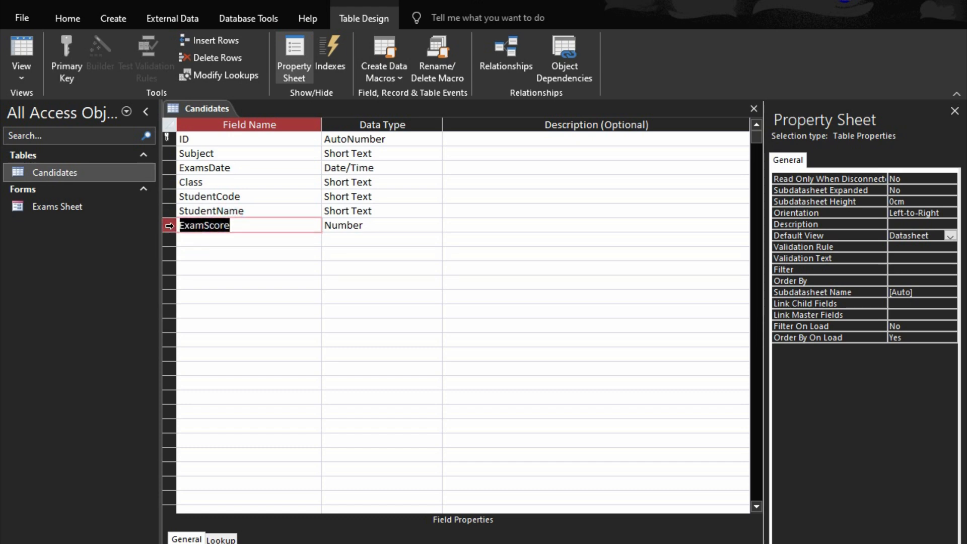
{"action": "type", "text": "S"}
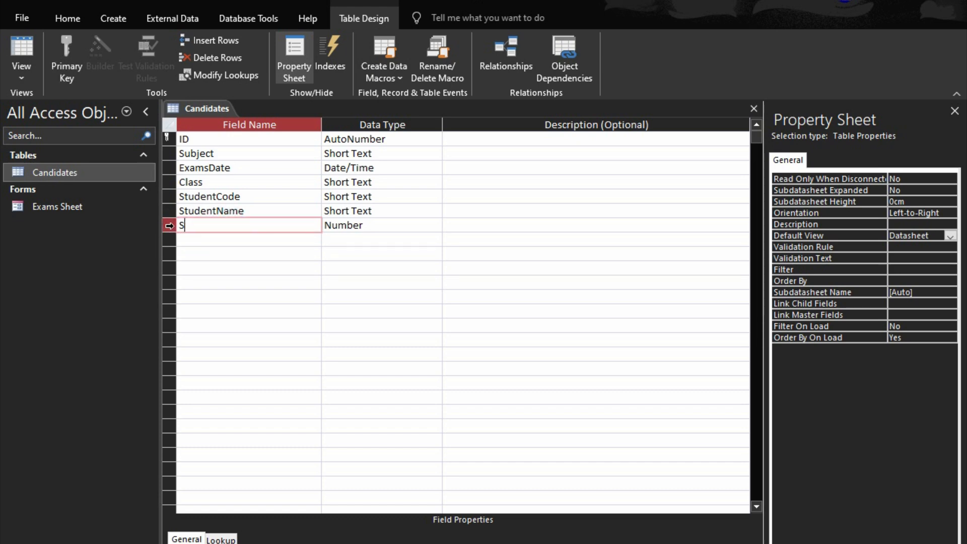
{"action": "key", "text": "Tab"}
{"action": "key", "text": "BackSpace"}
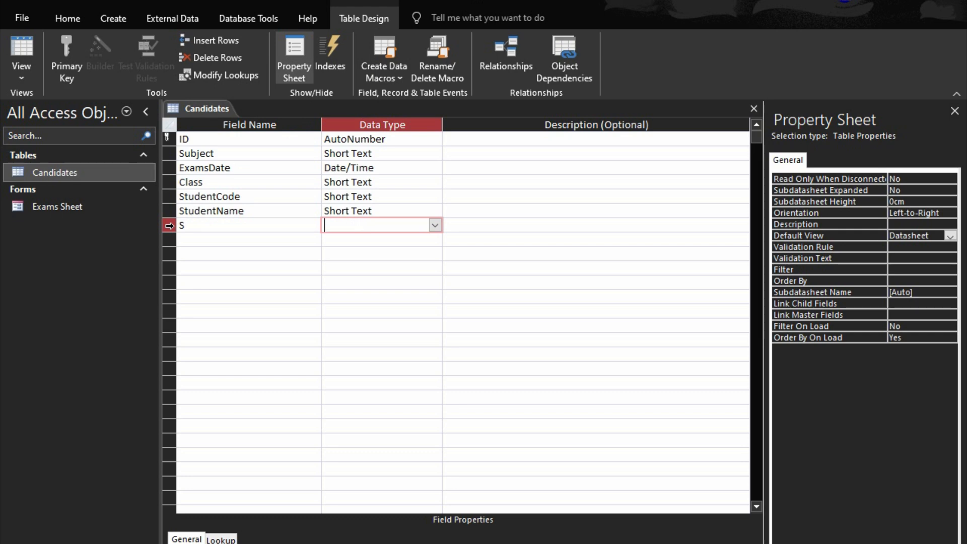
{"action": "key", "text": "shift+Tab"}
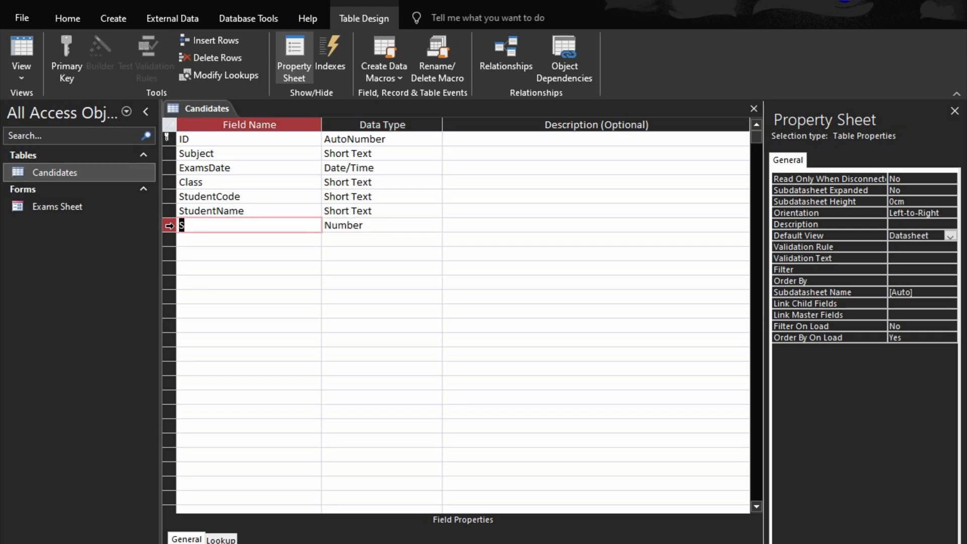
{"action": "type", "text": "Objectives"}
{"action": "key", "text": "Down"}
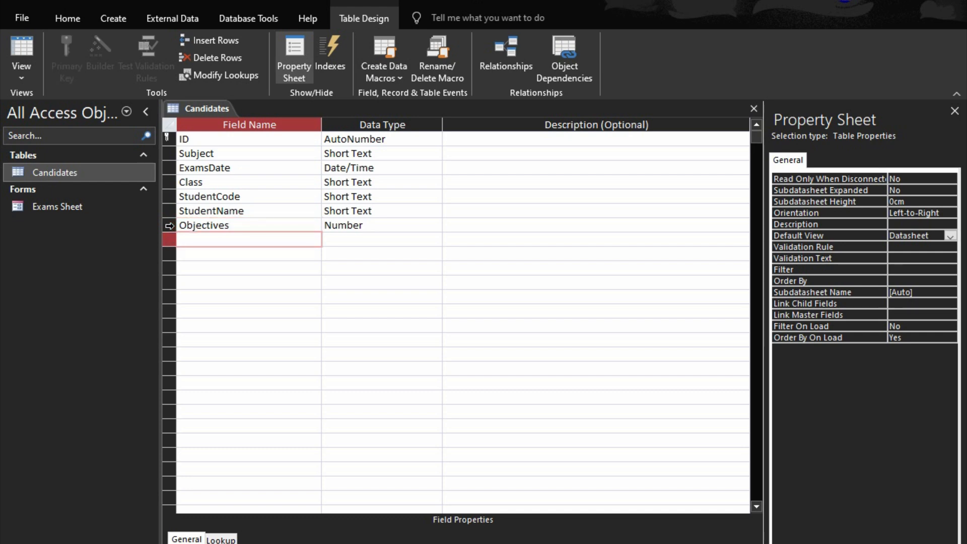
Step: Add a Short Text field named TheoryQuestion1A below Objectives
{"action": "type", "text": "TheoryQuestopm"}
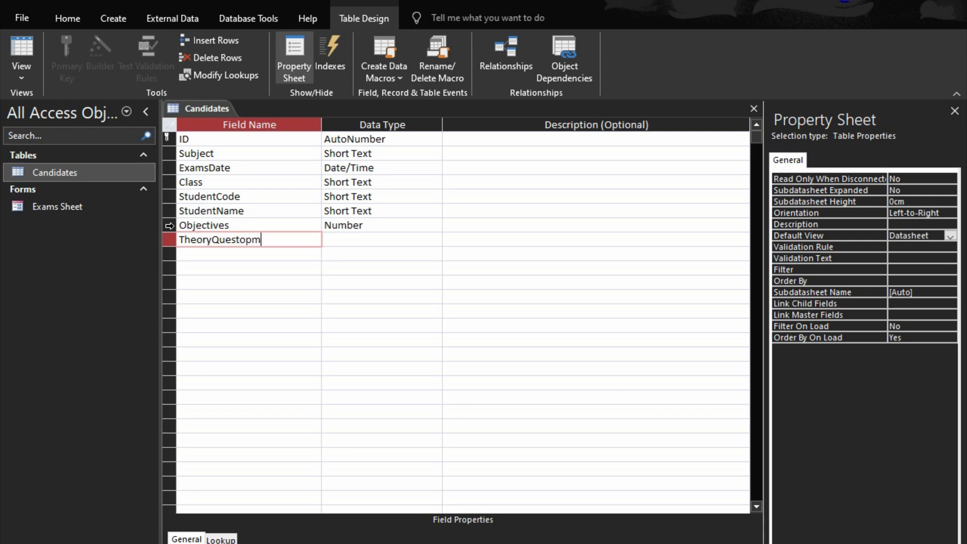
{"action": "key", "text": "BackSpace"}
{"action": "key", "text": "BackSpace"}
{"action": "key", "text": "BackSpace"}
{"action": "type", "text": "ion1A"}
{"action": "key", "text": "Tab"}
{"action": "key", "text": "Tab"}
{"action": "key", "text": "Tab"}
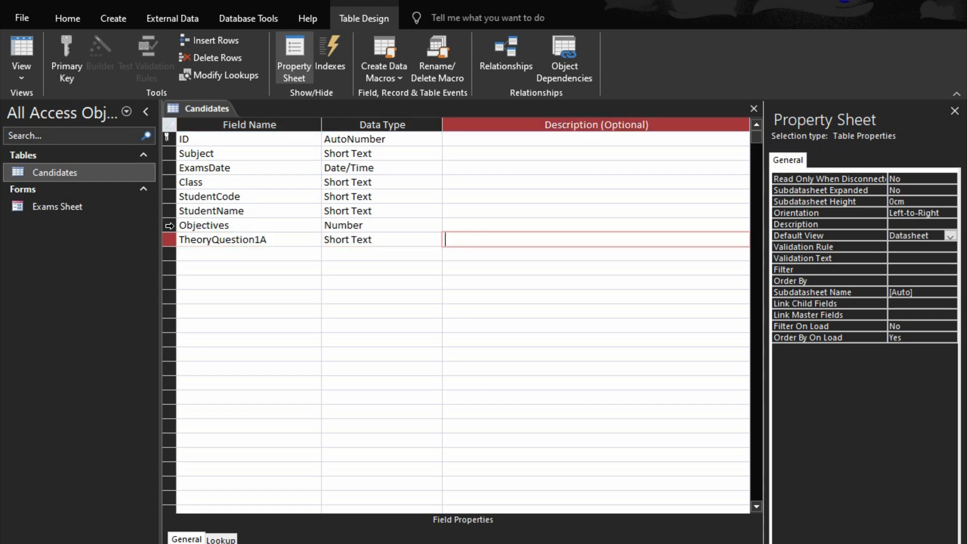
Step: Add a Number field named Answer1A below TheoryQuestion1A in the Candidates table
{"action": "type", "text": "Answer"}
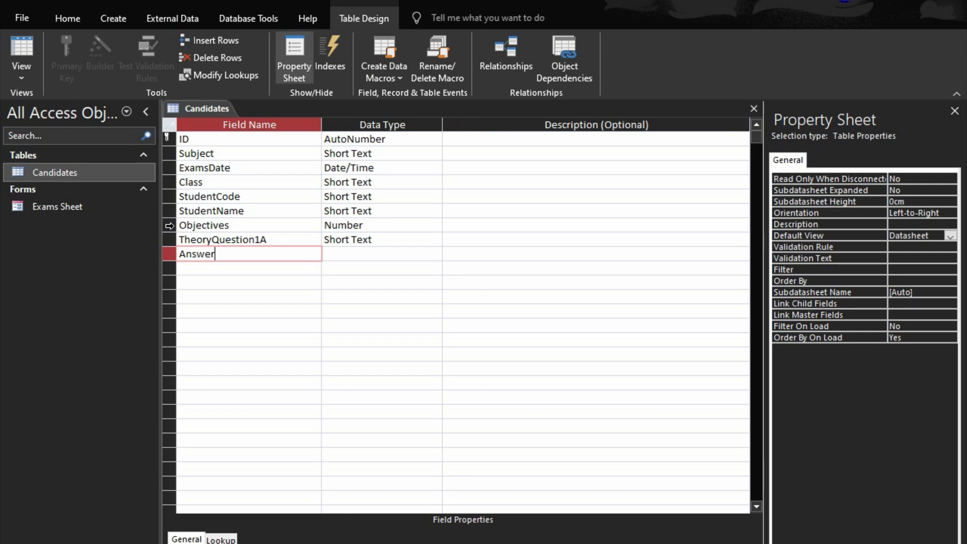
{"action": "type", "text": "1A"}
{"action": "key", "text": "Tab"}
{"action": "type", "text": "Number"}
{"action": "key", "text": "Tab"}
{"action": "key", "text": "Tab"}
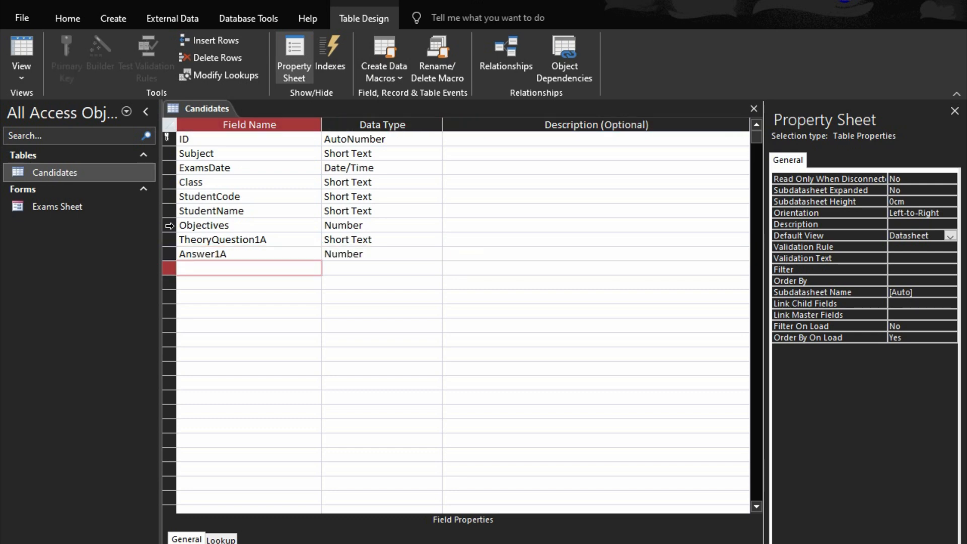
Step: Add a Short Text field named TheoryQuestion1B below Answer1A
{"action": "type", "text": "TheoryQeu"}
{"action": "key", "text": "BackSpace"}
{"action": "key", "text": "BackSpace"}
{"action": "type", "text": "uestion"}
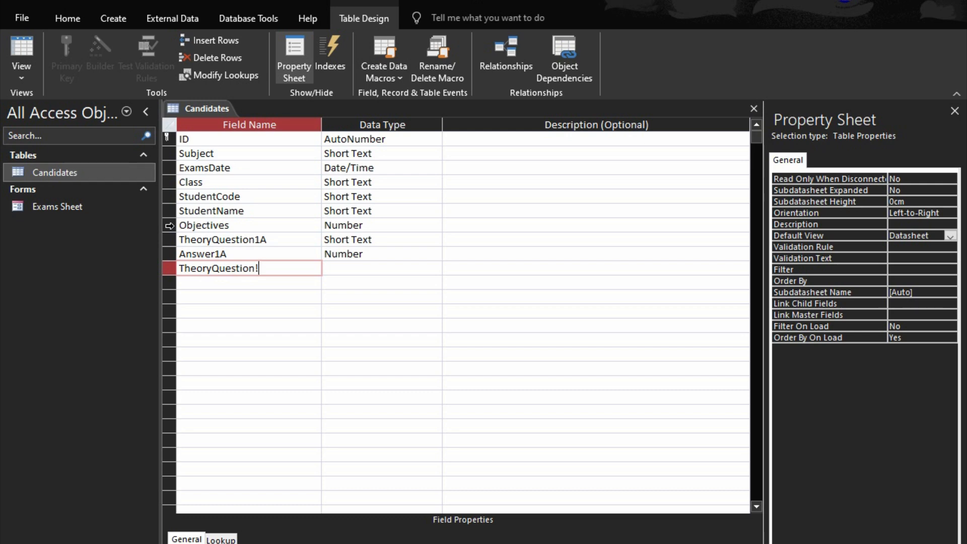
{"action": "type", "text": "1B"}
{"action": "key", "text": "Tab"}
{"action": "key", "text": "Tab"}
{"action": "key", "text": "Tab"}
Step: Add a Number field named Answer1B below TheoryQuestion1B
{"action": "type", "text": "Asnw"}
{"action": "key", "text": "BackSpace"}
{"action": "key", "text": "BackSpace"}
{"action": "key", "text": "BackSpace"}
{"action": "type", "text": "nws"}
{"action": "key", "text": "BackSpace"}
{"action": "key", "text": "BackSpace"}
{"action": "type", "text": "wer"}
{"action": "key", "text": "BackSpace"}
{"action": "key", "text": "BackSpace"}
{"action": "key", "text": "BackSpace"}
{"action": "type", "text": "swer"}
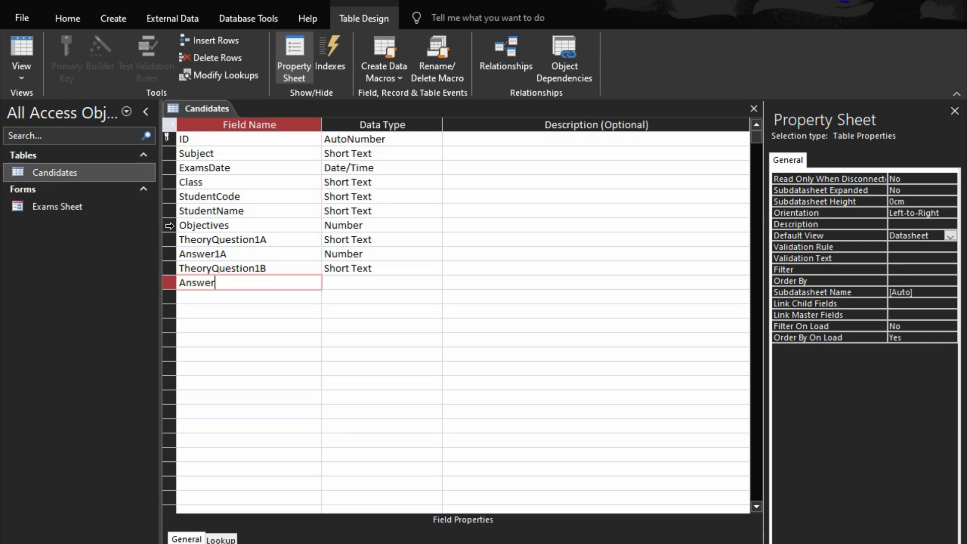
{"action": "type", "text": "1B"}
{"action": "key", "text": "Tab"}
{"action": "type", "text": "n"}
{"action": "key", "text": "Tab"}
{"action": "key", "text": "Tab"}
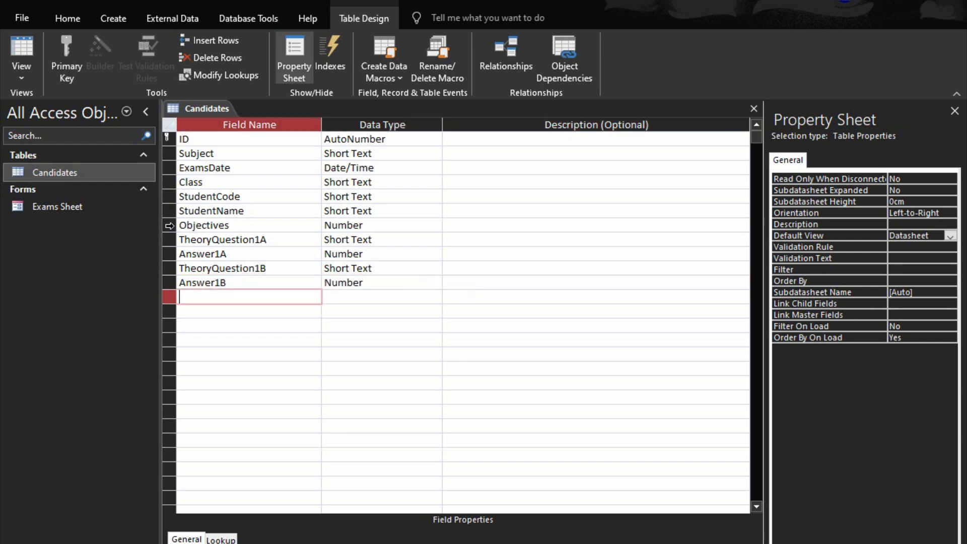
Step: Add a Short Text field named TheoryQuestion2 below Answer1B
{"action": "type", "text": "TheoryQuesstion"}
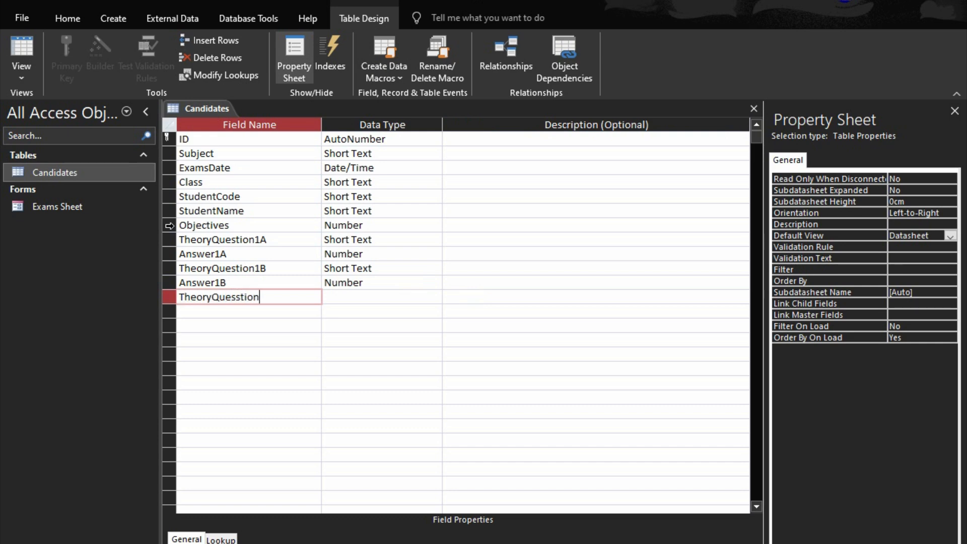
{"action": "key", "text": "BackSpace"}
{"action": "key", "text": "BackSpace"}
{"action": "key", "text": "BackSpace"}
{"action": "key", "text": "BackSpace"}
{"action": "key", "text": "BackSpace"}
{"action": "type", "text": "tion2"}
{"action": "key", "text": "Tab"}
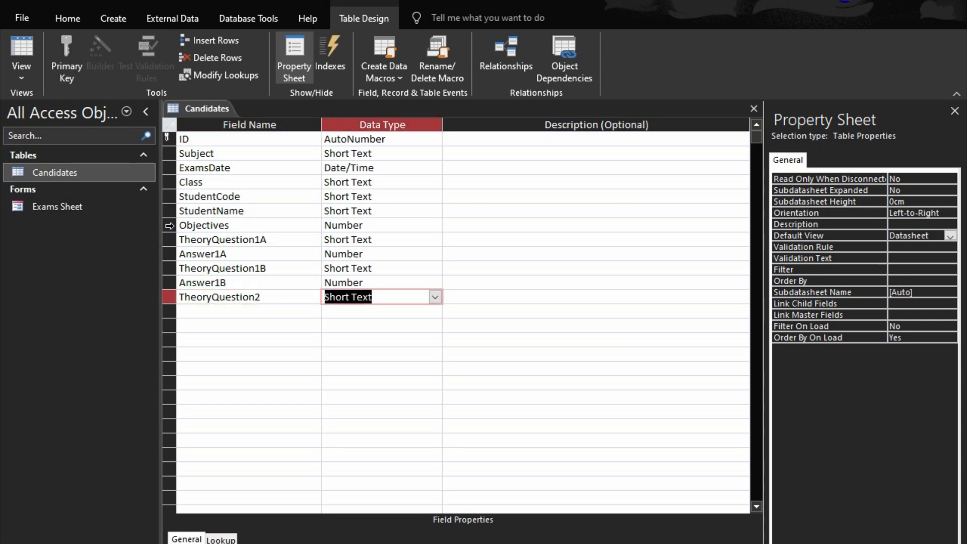
{"action": "key", "text": "Tab"}
{"action": "key", "text": "Tab"}
Step: Add a Number field named Aswer2 below TheoryQuestion2
{"action": "type", "text": "Asnswe"}
{"action": "key", "text": "BackSpace"}
{"action": "key", "text": "BackSpace"}
{"action": "key", "text": "BackSpace"}
{"action": "key", "text": "BackSpace"}
{"action": "type", "text": "wer2"}
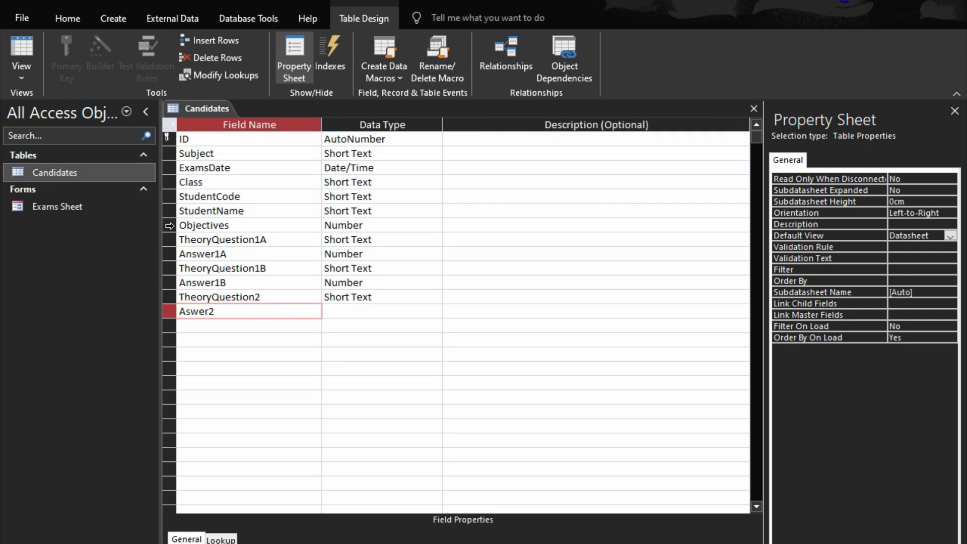
{"action": "key", "text": "Tab"}
{"action": "type", "text": "n"}
{"action": "key", "text": "Tab"}
{"action": "key", "text": "Tab"}
Step: Add a Short Text field named TheoryQuestion3 below the Aswer2 field
{"action": "type", "text": "TheoryQuestion"}
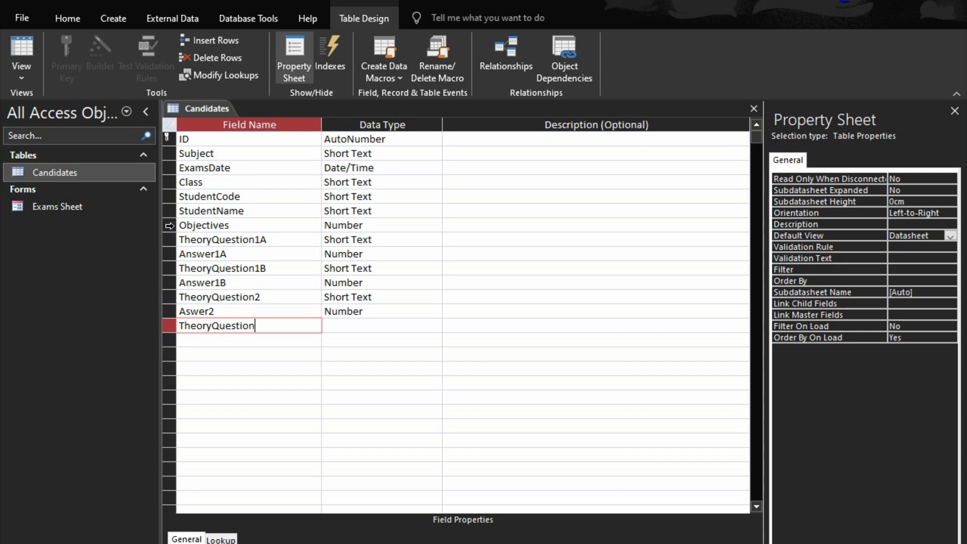
{"action": "type", "text": "3"}
{"action": "key", "text": "Tab"}
{"action": "key", "text": "Tab"}
{"action": "key", "text": "Tab"}
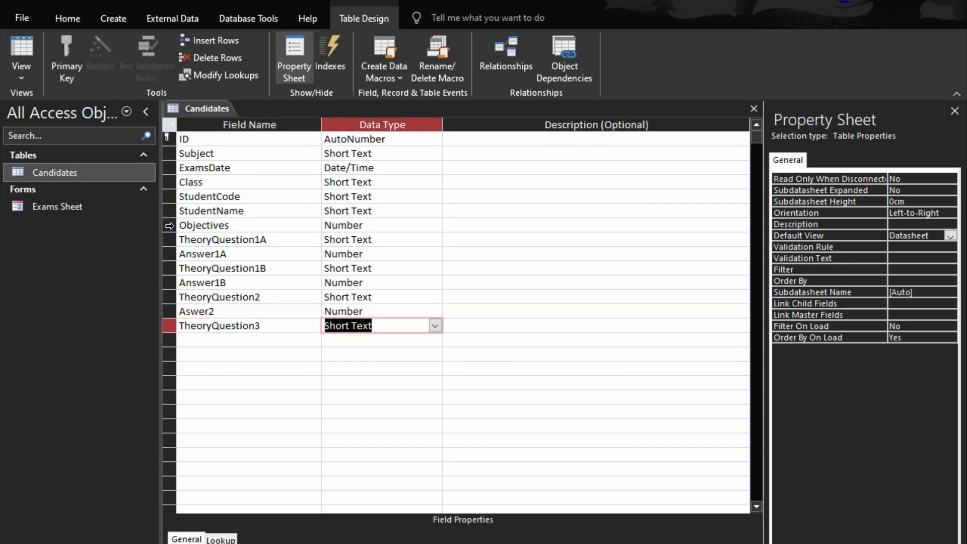
Step: Add a Number field named Answer3 below TheoryQuestion3
{"action": "type", "text": "Answer3"}
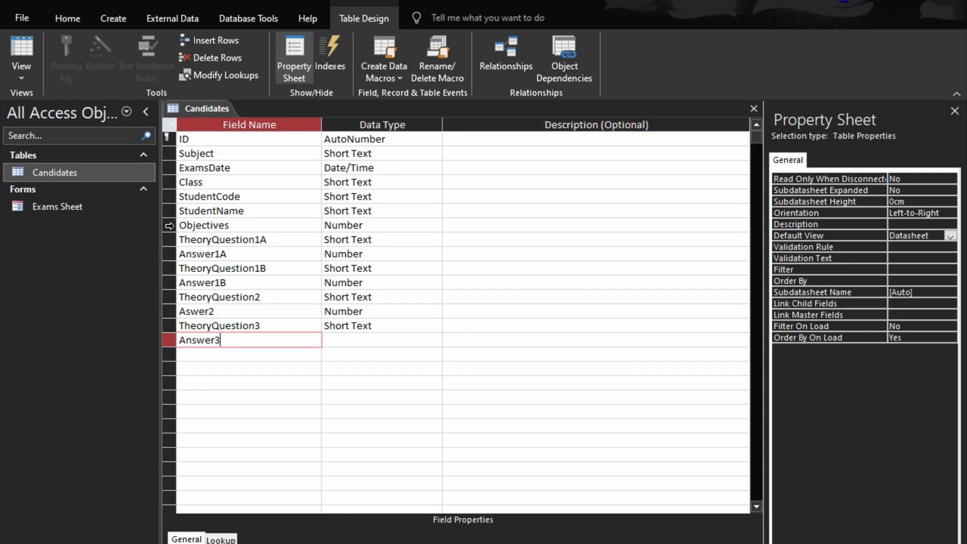
{"action": "key", "text": "Tab"}
{"action": "type", "text": "n"}
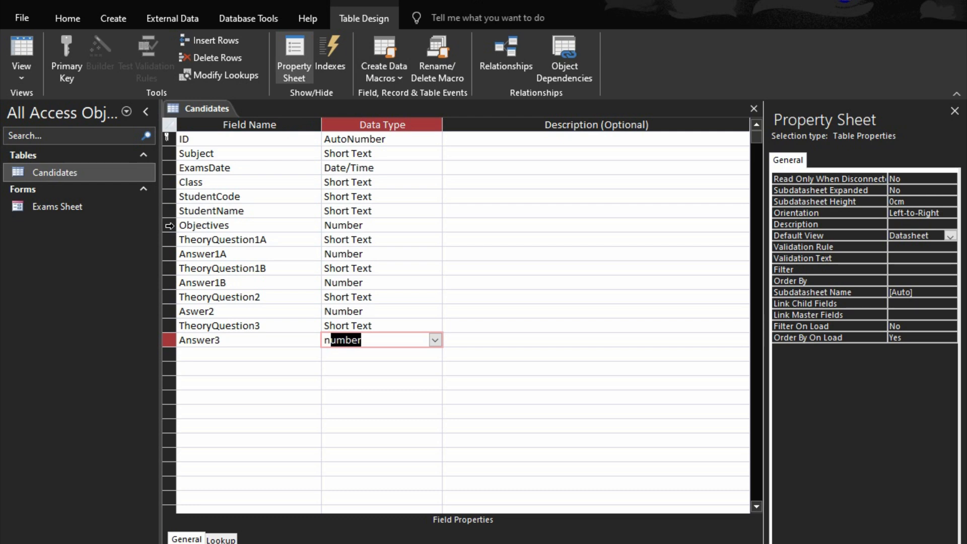
Step: Close the Candidates table, saving the changes to its design
{"action": "left_click", "coordinate": [259, 239]}
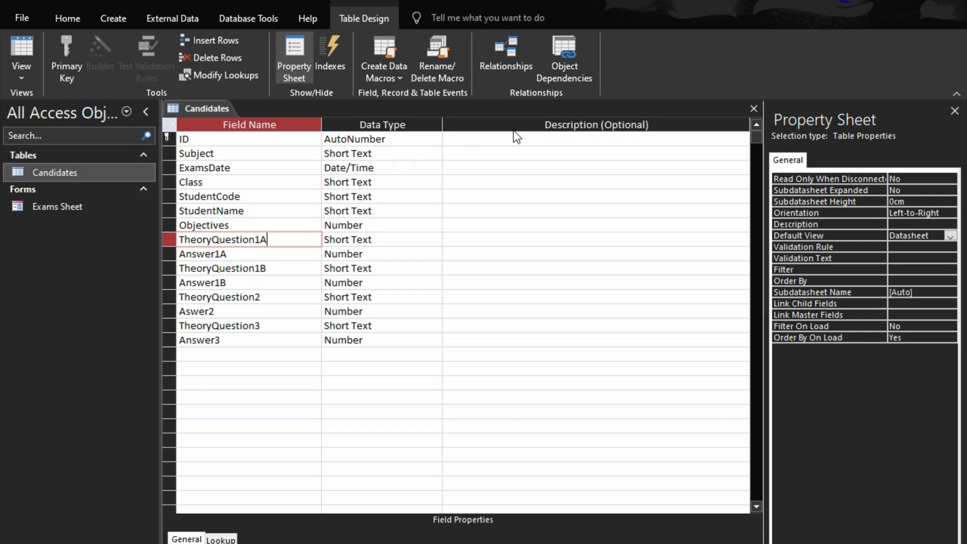
{"action": "left_click", "coordinate": [754, 109]}
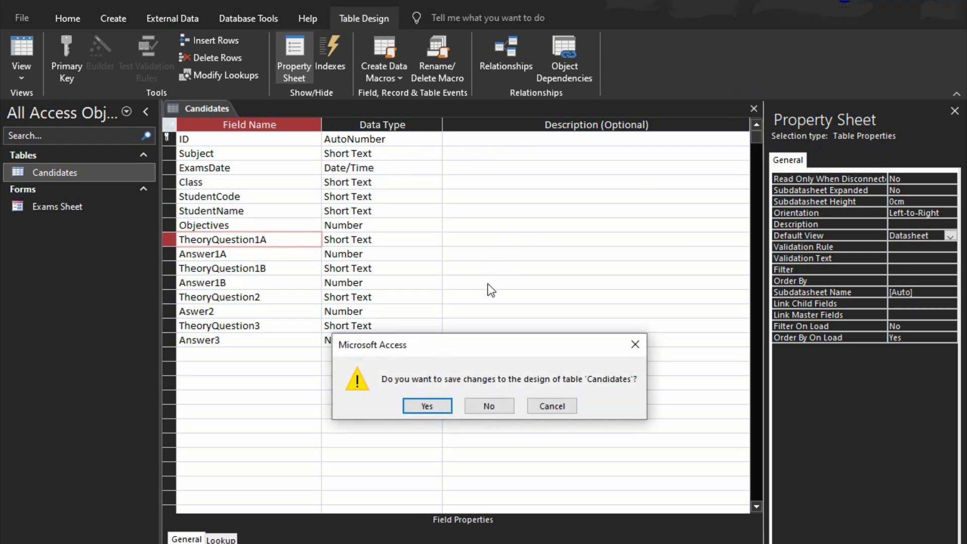
{"action": "left_click", "coordinate": [429, 403]}
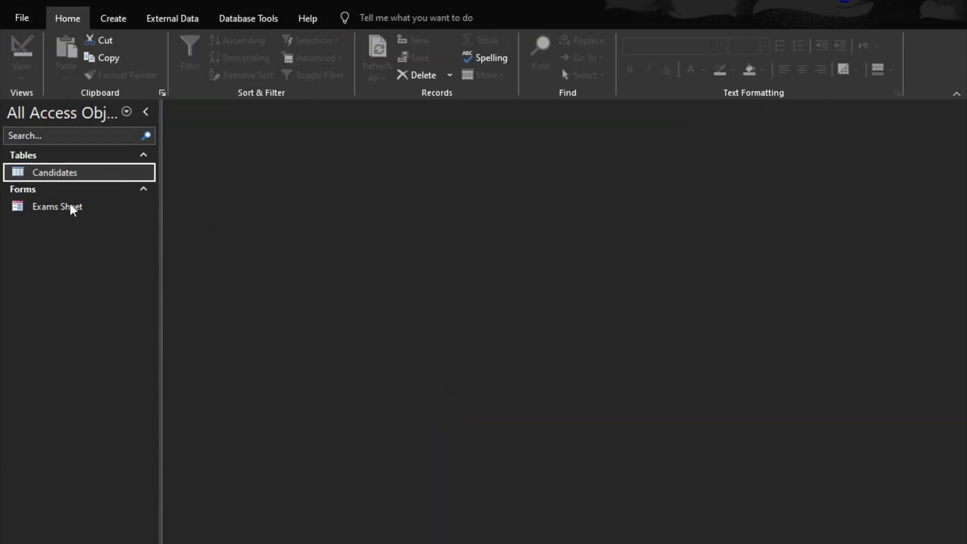
Step: Open the Candidates table's datasheet, widen the Subject column, and close the table, saving its layout
{"action": "double_click", "coordinate": [53, 173]}
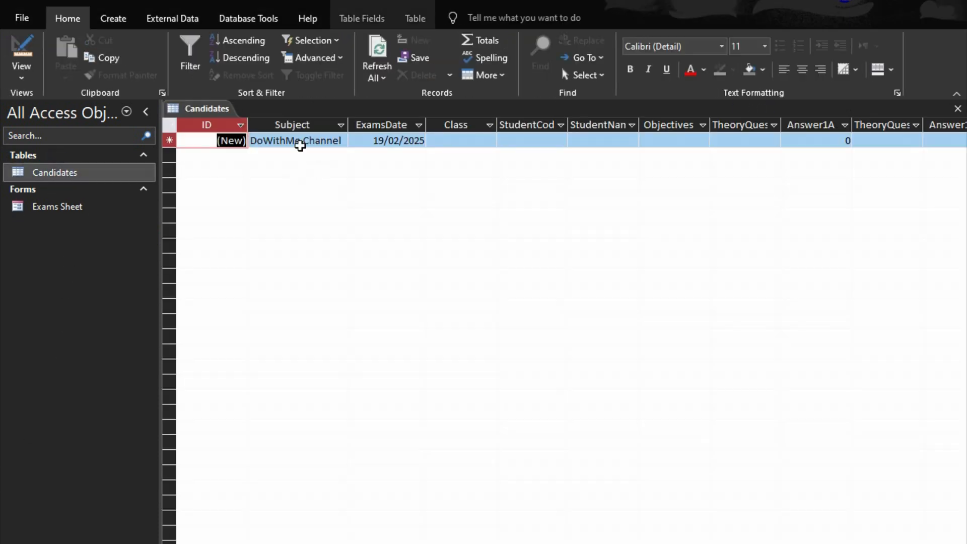
{"action": "left_click_drag", "start_coordinate": [347, 125], "coordinate": [377, 125]}
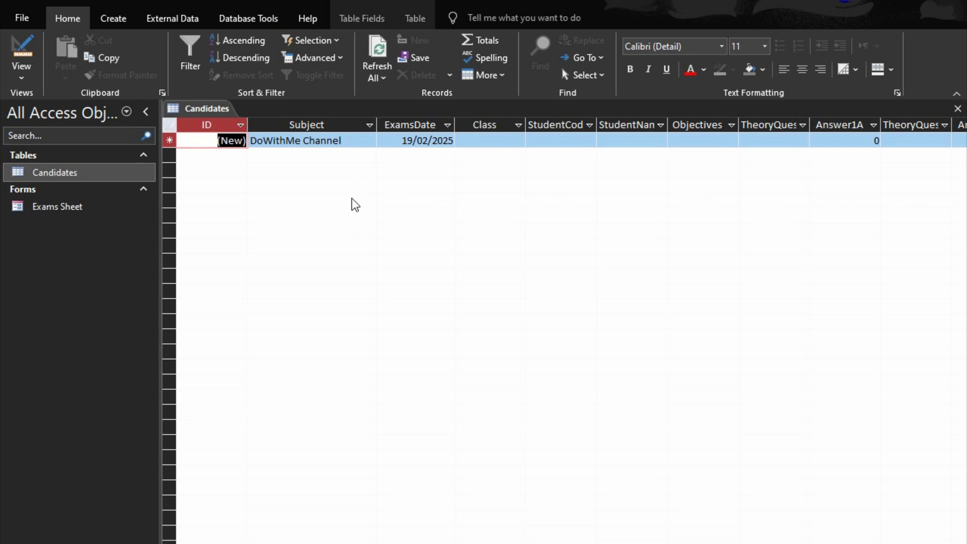
{"action": "left_click", "coordinate": [958, 112]}
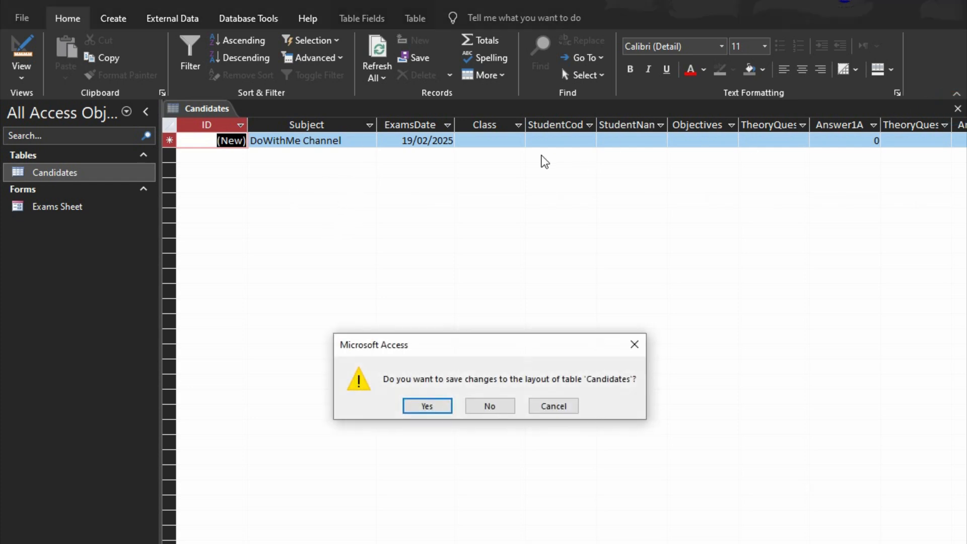
{"action": "left_click", "coordinate": [432, 403]}
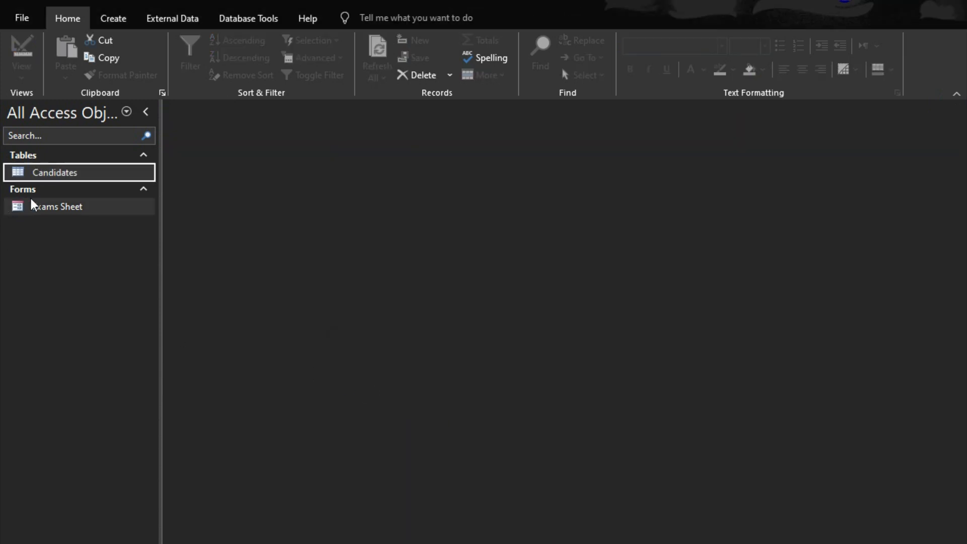
Step: Open the Exams Sheet form in Design View and check the theory questions with their A and B answer boxes
{"action": "right_click", "coordinate": [49, 221]}
{"action": "right_click", "coordinate": [50, 206]}
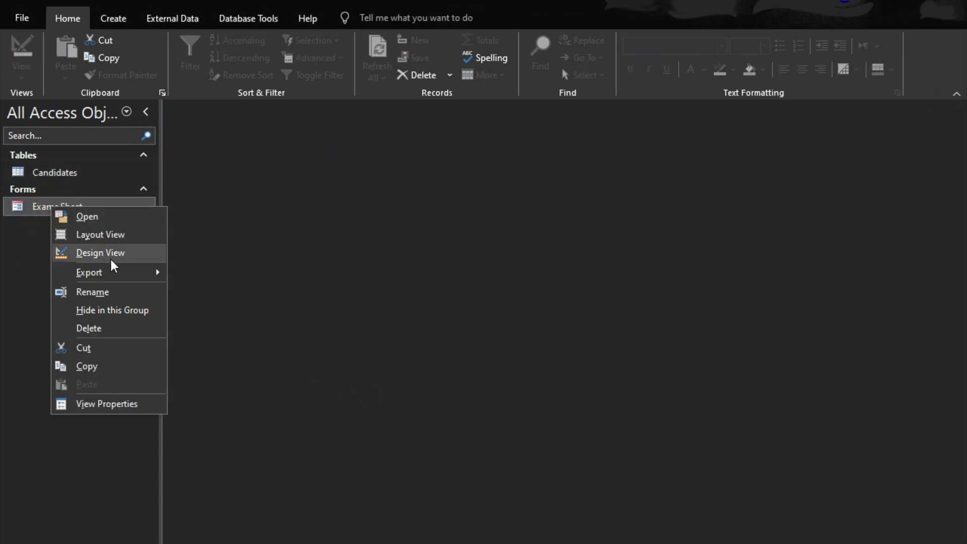
{"action": "left_click", "coordinate": [83, 255]}
{"action": "scroll", "coordinate": [548, 490], "scroll_direction": "down", "scroll_amount": 15}
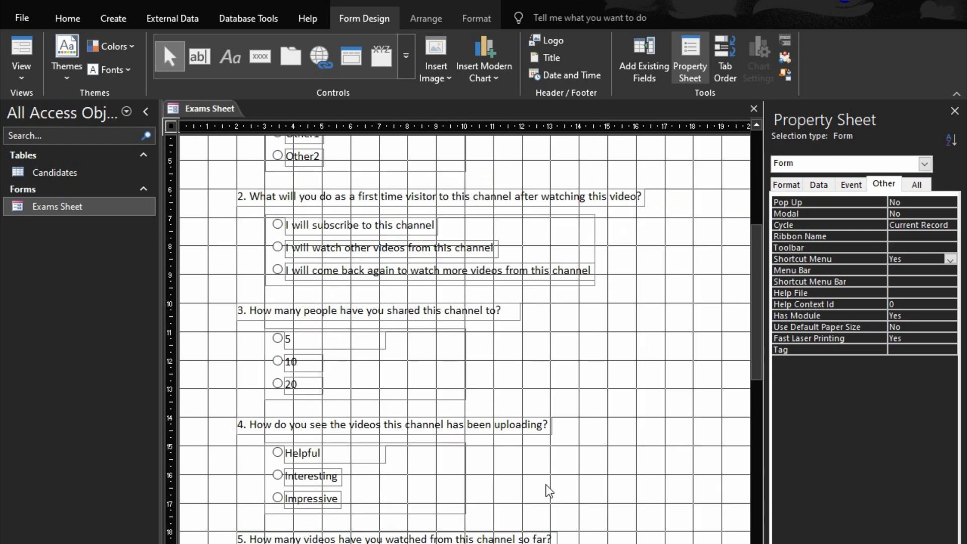
{"action": "scroll", "coordinate": [484, 431], "scroll_direction": "up", "scroll_amount": 8}
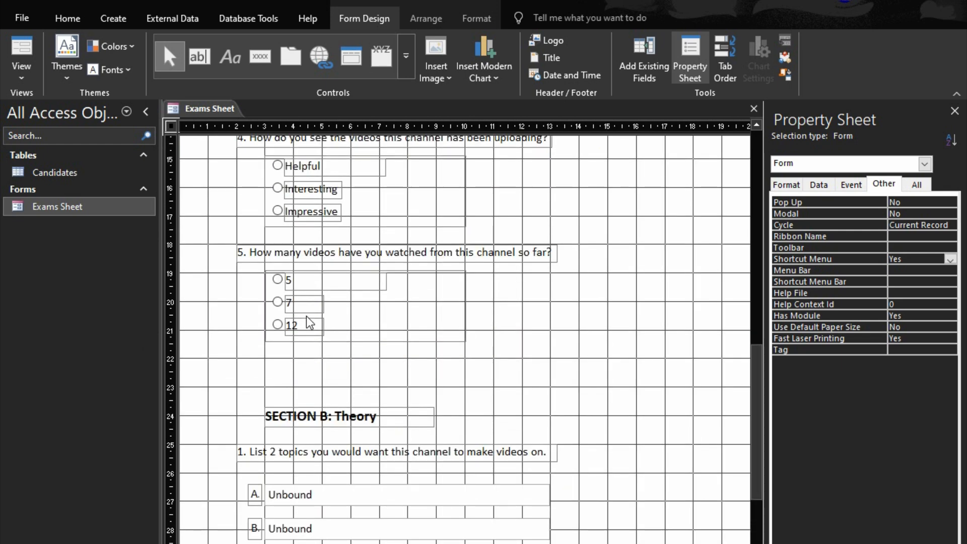
{"action": "scroll", "coordinate": [308, 321], "scroll_direction": "down", "scroll_amount": 3}
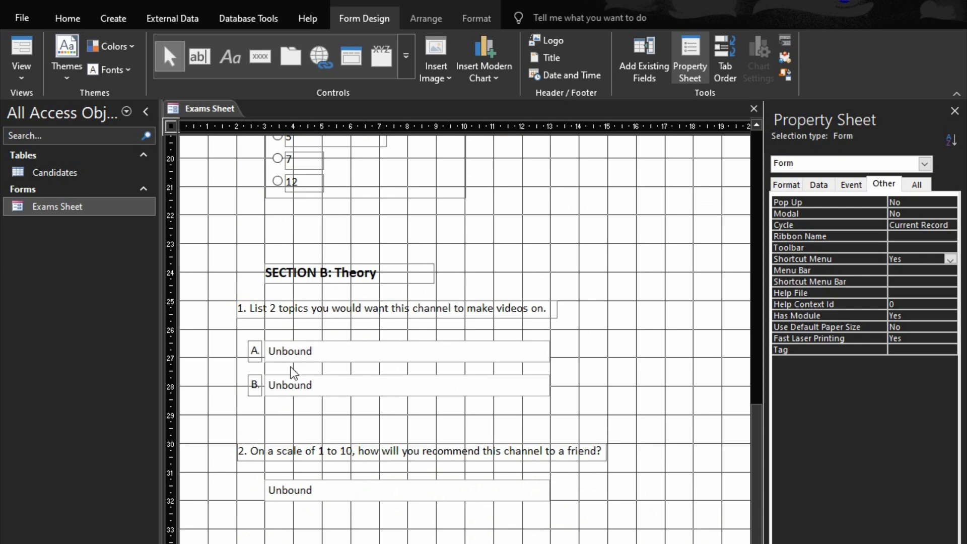
{"action": "left_click", "coordinate": [256, 351]}
Step: Show the Exams Sheet form in Form View and review its theory and multiple-choice sections
{"action": "key", "text": "F5"}
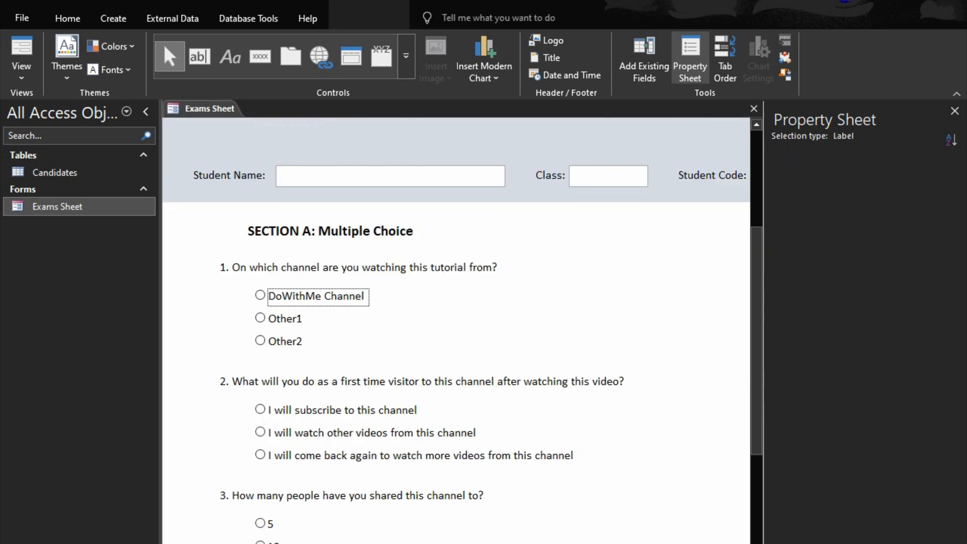
{"action": "scroll", "coordinate": [385, 430], "scroll_direction": "down", "scroll_amount": 10}
{"action": "scroll", "coordinate": [254, 247], "scroll_direction": "up", "scroll_amount": 1}
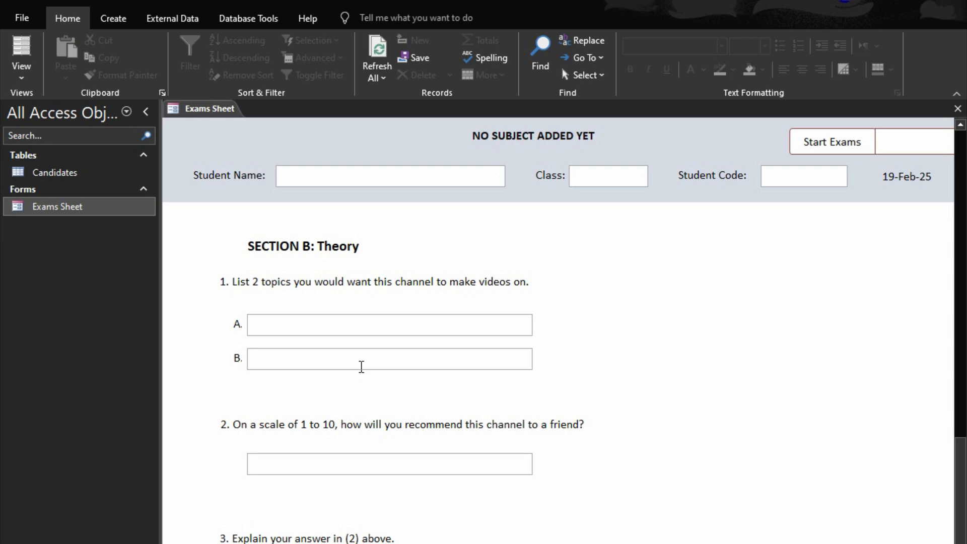
{"action": "scroll", "coordinate": [363, 373], "scroll_direction": "up", "scroll_amount": 8}
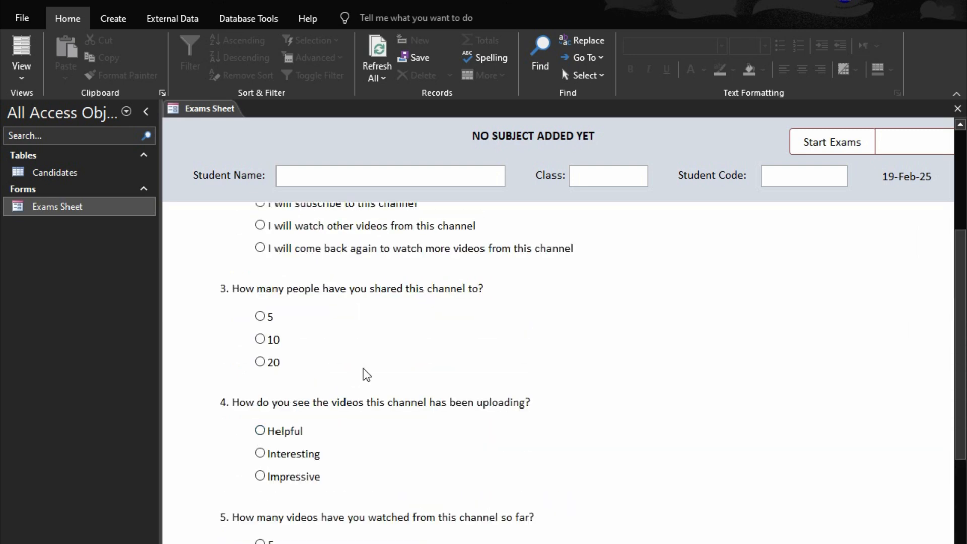
{"action": "scroll", "coordinate": [366, 374], "scroll_direction": "up", "scroll_amount": 5}
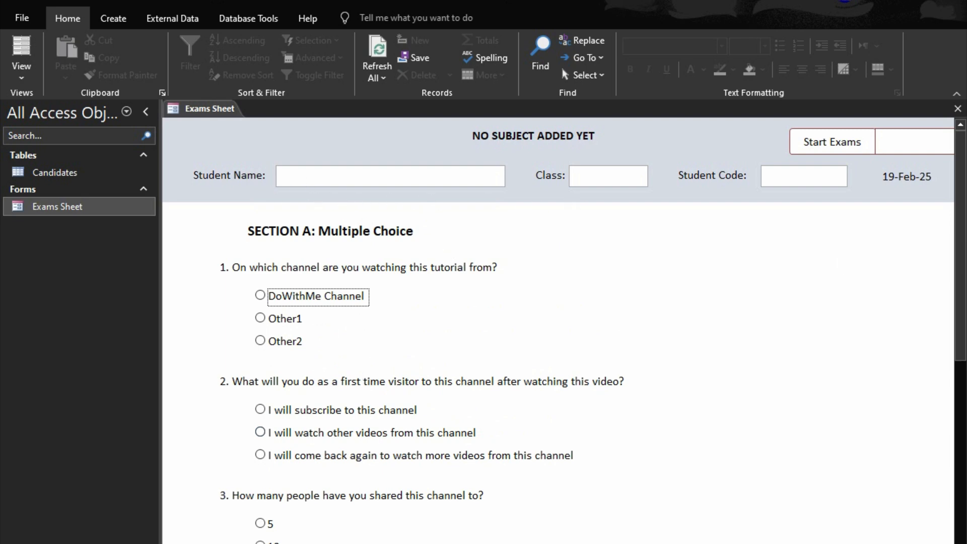
Step: Return the form to Design View and name the text box beside the Student Name label txtName
{"action": "left_click", "coordinate": [963, 542]}
{"action": "left_click", "coordinate": [502, 213]}
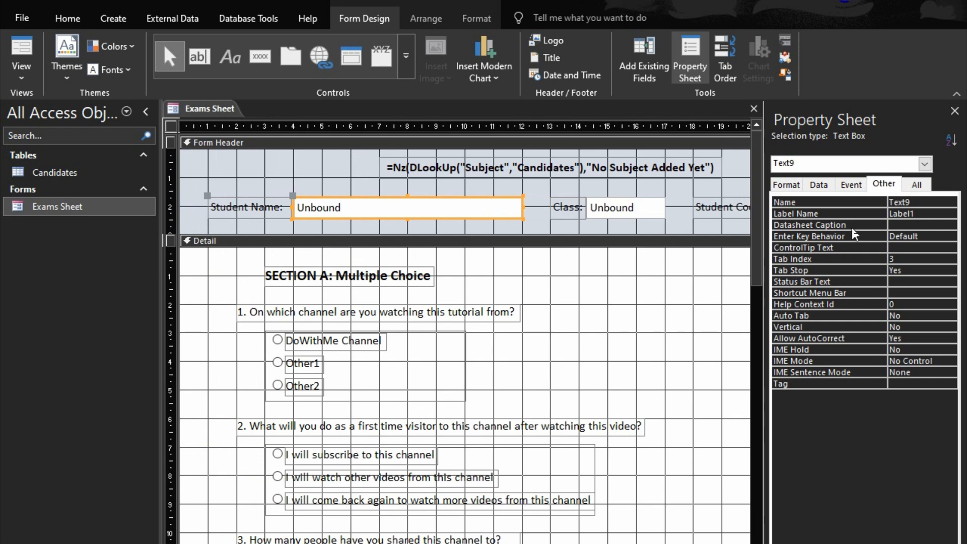
{"action": "left_click", "coordinate": [876, 186]}
{"action": "type", "text": "txtName"}
Step: Name the text box beside the Class label in the form header txtClass
{"action": "left_click", "coordinate": [603, 208]}
{"action": "left_click", "coordinate": [879, 202]}
{"action": "type", "text": "tClass"}
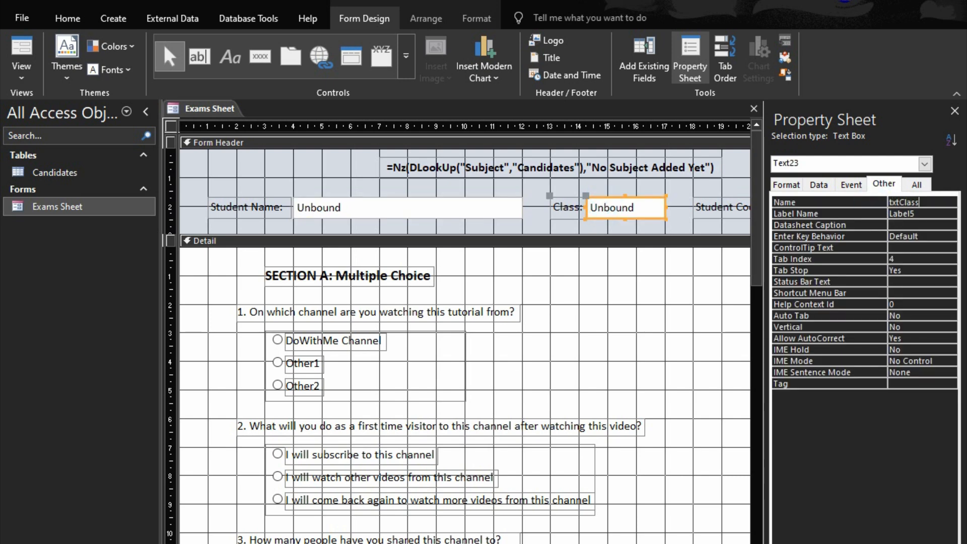
Step: Name the text box beside the Student Code label in the form header txtCode
{"action": "scroll", "coordinate": [465, 332], "scroll_direction": "right", "scroll_amount": 7}
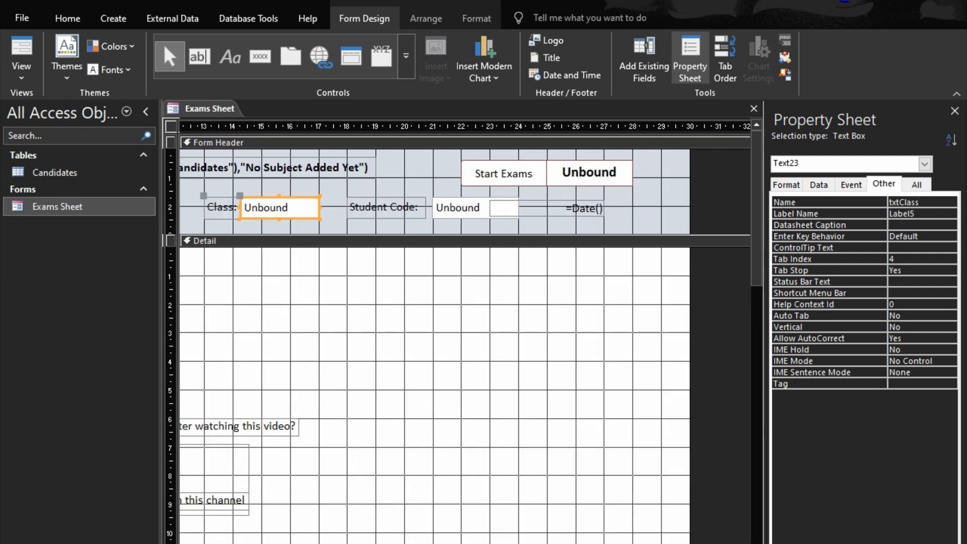
{"action": "left_click", "coordinate": [464, 201]}
{"action": "left_click", "coordinate": [825, 204]}
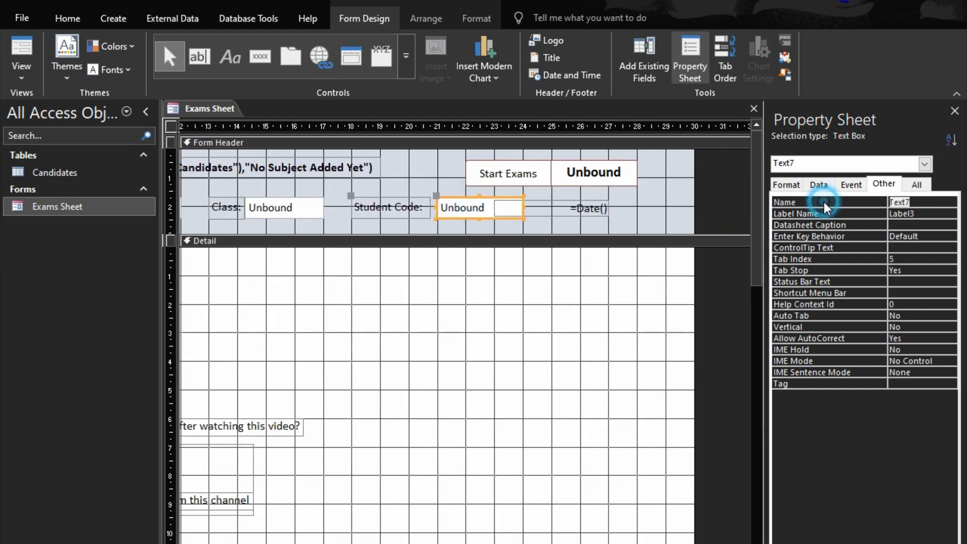
{"action": "type", "text": "txt"}
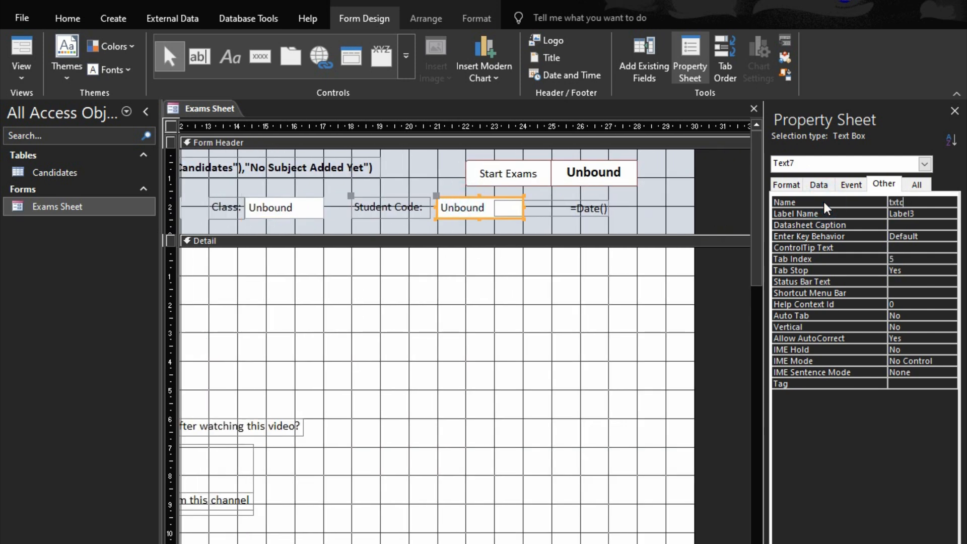
{"action": "type", "text": "Code"}
Step: Name the unbound text box next to the Start Exams button txtTimer
{"action": "left_click", "coordinate": [627, 174]}
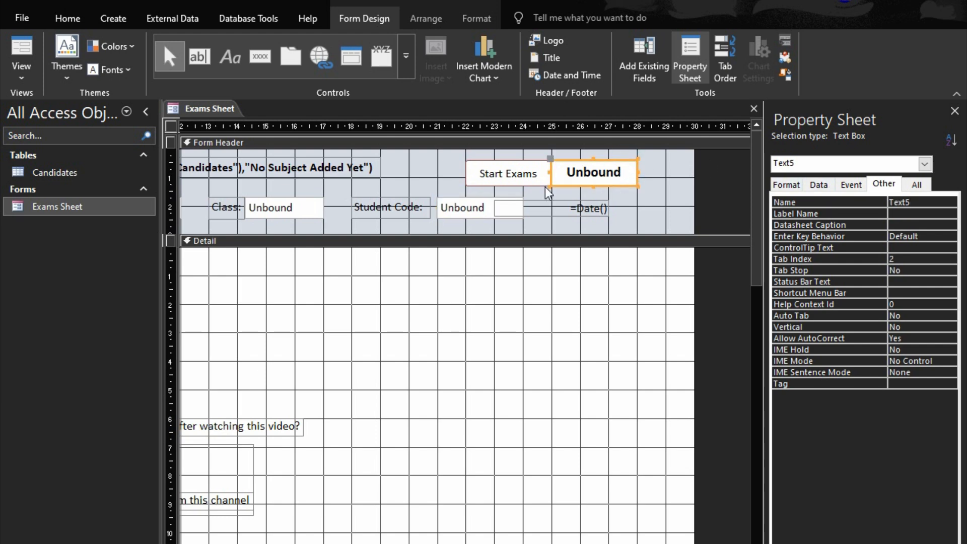
{"action": "left_click", "coordinate": [838, 203]}
{"action": "type", "text": "txtTimer"}
{"action": "key", "text": "Return"}
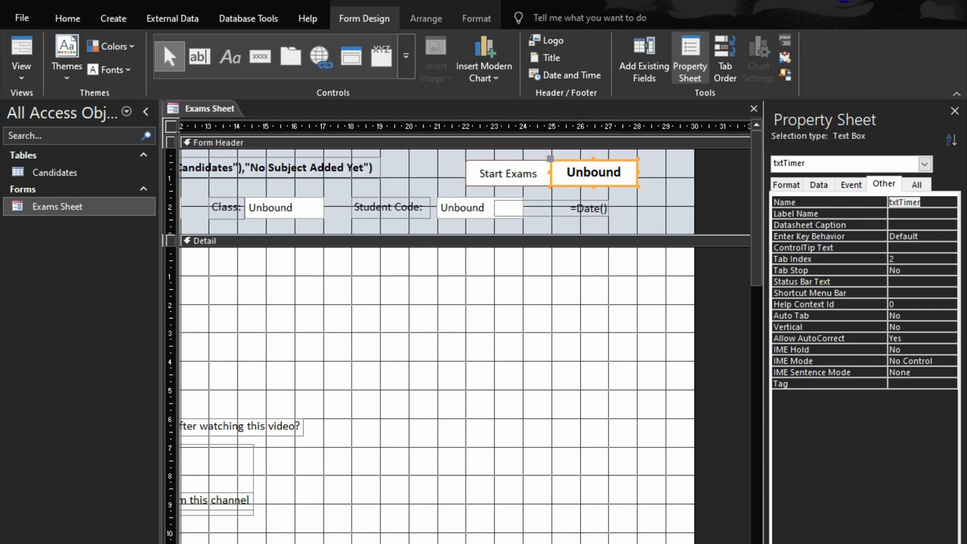
{"action": "scroll", "coordinate": [465, 346], "scroll_direction": "left", "scroll_amount": 10}
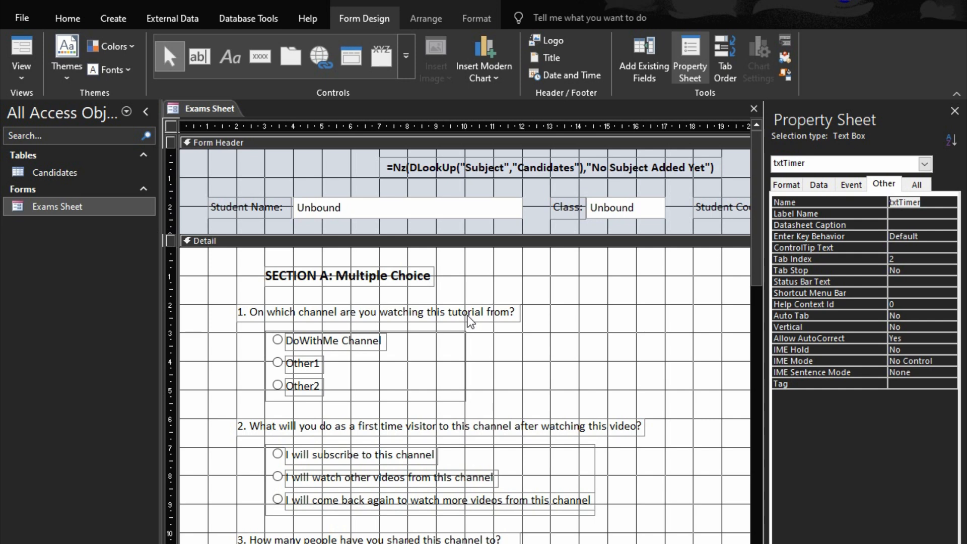
Step: Name the option group under multiple-choice question 1 Q1
{"action": "left_click", "coordinate": [578, 329]}
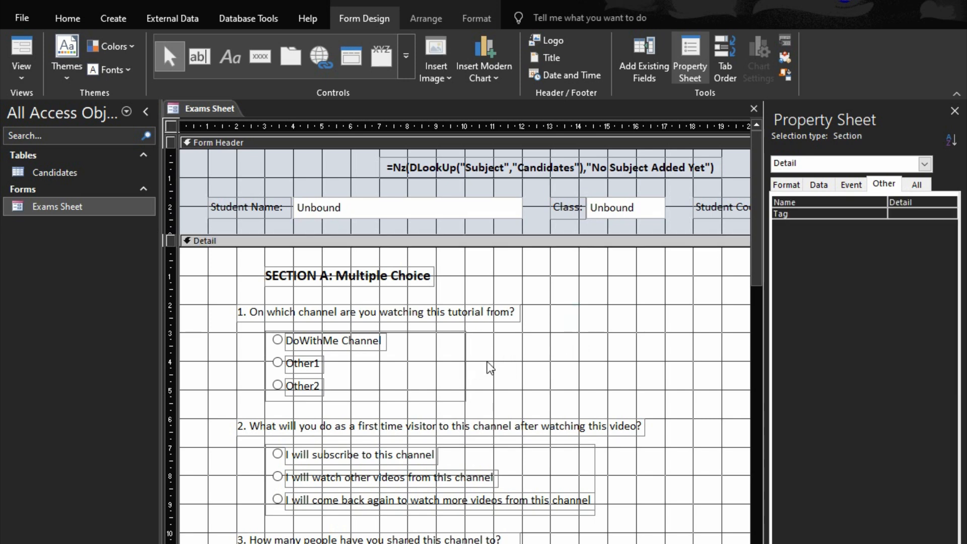
{"action": "left_click_drag", "start_coordinate": [489, 362], "coordinate": [433, 362]}
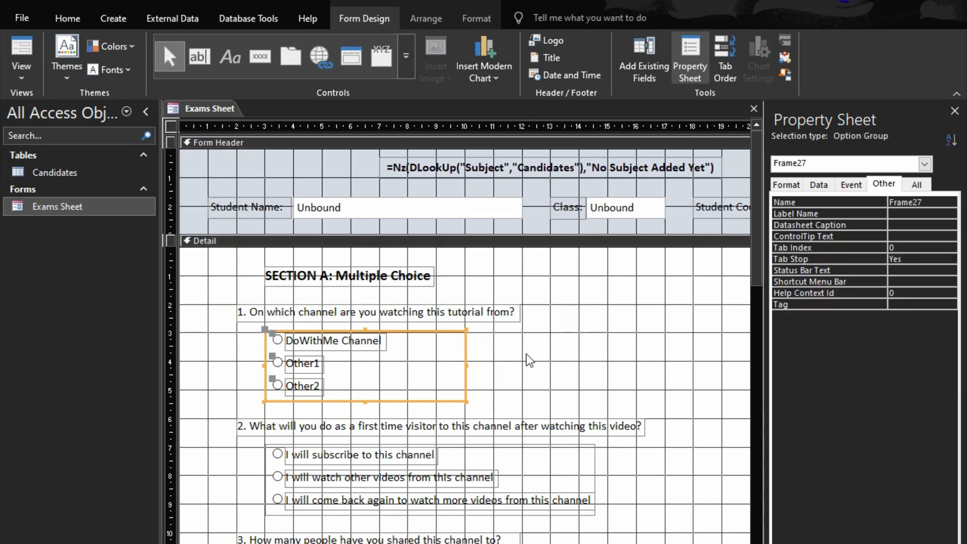
{"action": "left_click", "coordinate": [526, 355]}
{"action": "left_click_drag", "start_coordinate": [496, 353], "coordinate": [401, 352]}
{"action": "left_click", "coordinate": [866, 202]}
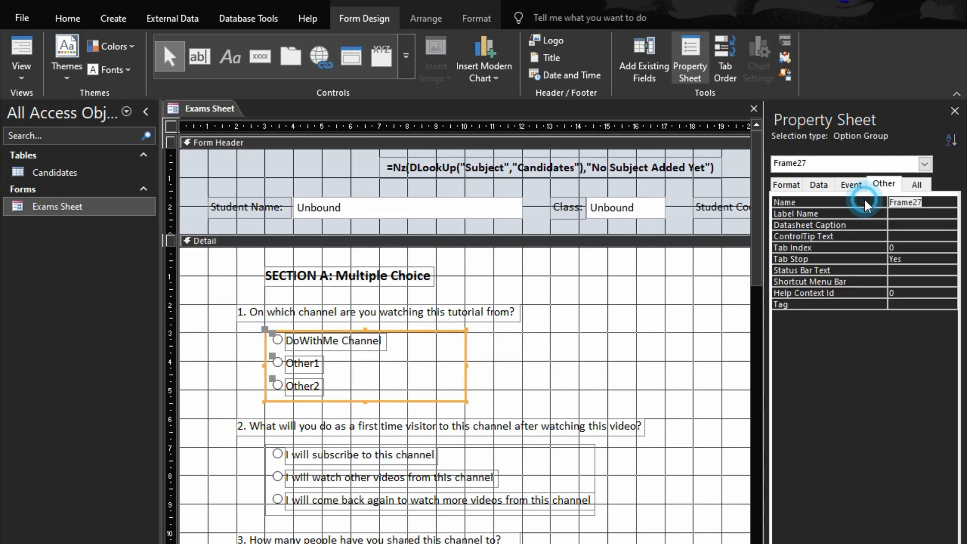
{"action": "type", "text": "Q1"}
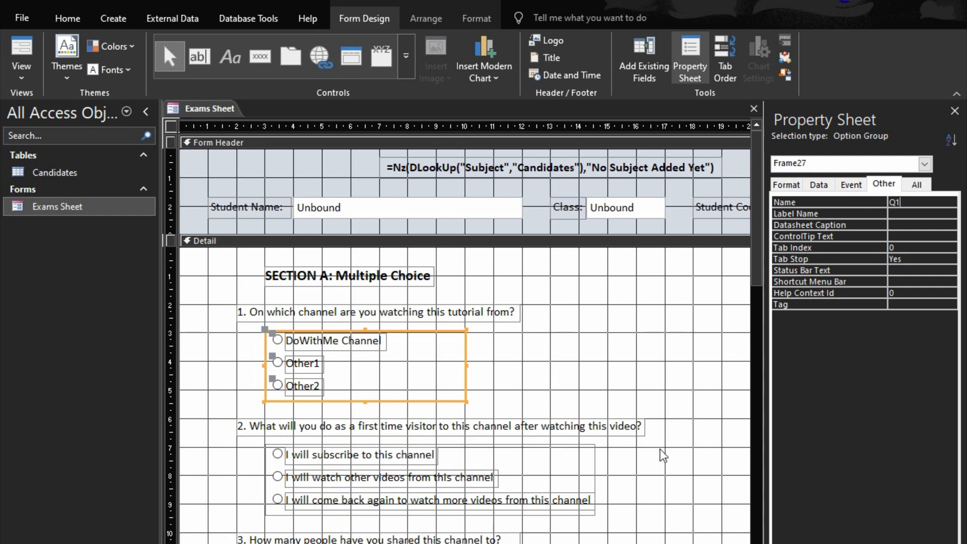
Step: Name the option group under multiple-choice question 2 Q2
{"action": "left_click_drag", "start_coordinate": [646, 470], "coordinate": [577, 476]}
{"action": "left_click", "coordinate": [860, 202]}
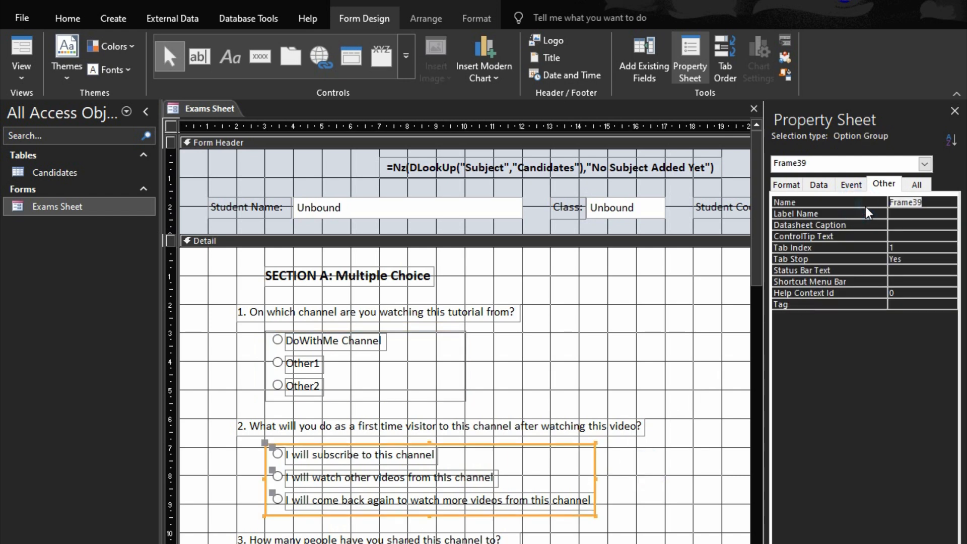
{"action": "type", "text": "Q2"}
Step: Name the option group under multiple-choice question 3, about sharing the channel, Q3
{"action": "left_click_drag", "start_coordinate": [600, 543], "coordinate": [441, 543]}
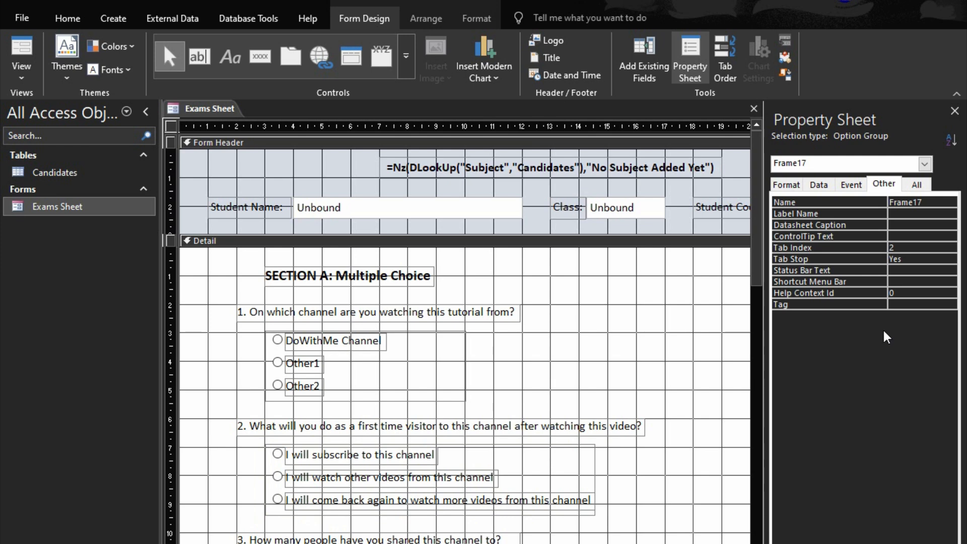
{"action": "left_click", "coordinate": [883, 204]}
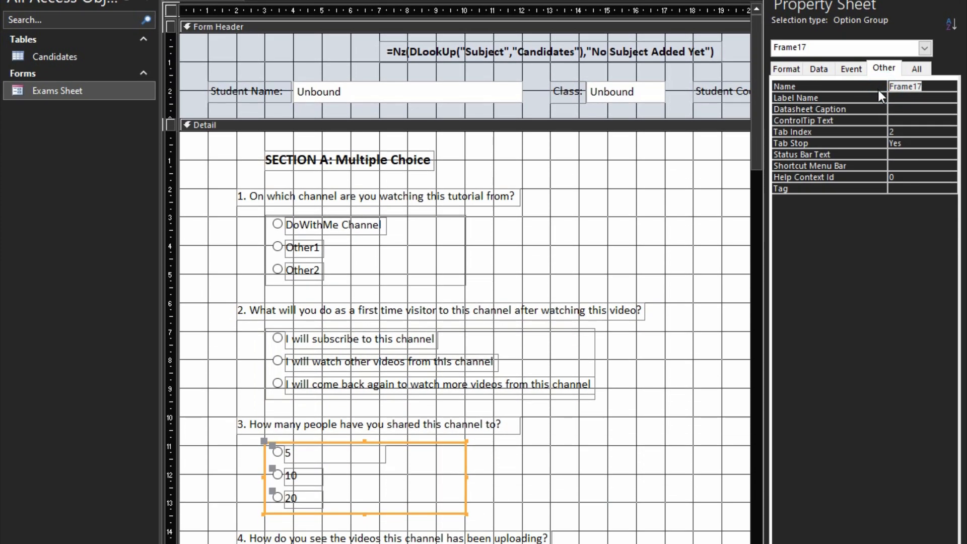
{"action": "type", "text": "Q3"}
Step: Name the option group holding the Helpful, Interesting and Impressive answers to question 4 Q4
{"action": "scroll", "coordinate": [602, 449], "scroll_direction": "down", "scroll_amount": 3}
{"action": "left_click_drag", "start_coordinate": [596, 469], "coordinate": [464, 475]}
{"action": "left_click", "coordinate": [844, 86]}
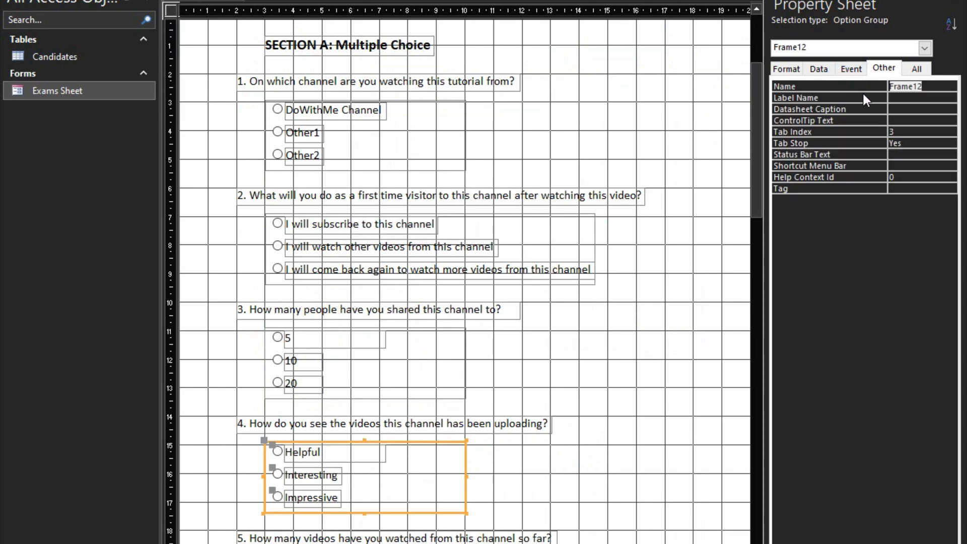
{"action": "type", "text": "Q4"}
Step: Name the option group under multiple-choice question 5, about the videos watched, Q5
{"action": "scroll", "coordinate": [599, 300], "scroll_direction": "down", "scroll_amount": 2}
{"action": "left_click_drag", "start_coordinate": [524, 417], "coordinate": [436, 420]}
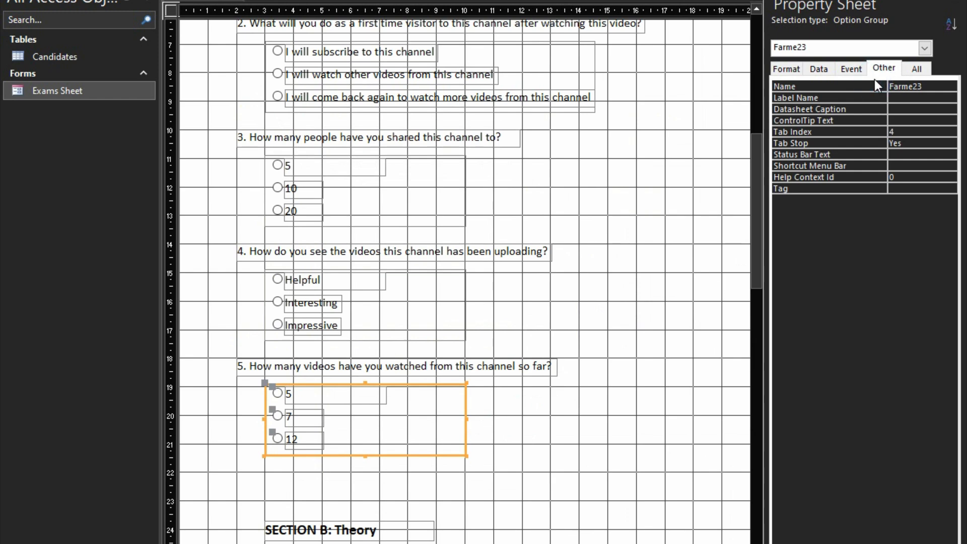
{"action": "left_click", "coordinate": [902, 86]}
{"action": "type", "text": "Q5"}
{"action": "left_click", "coordinate": [870, 87]}
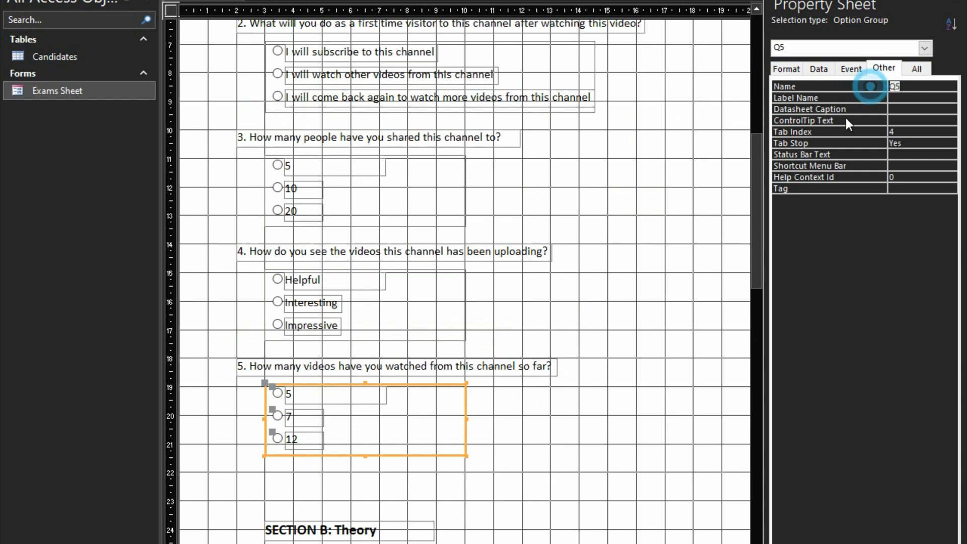
Step: Name the text box for answer A of theory question 1 in Section B T1
{"action": "scroll", "coordinate": [542, 284], "scroll_direction": "down", "scroll_amount": 3}
{"action": "scroll", "coordinate": [566, 287], "scroll_direction": "down", "scroll_amount": 1}
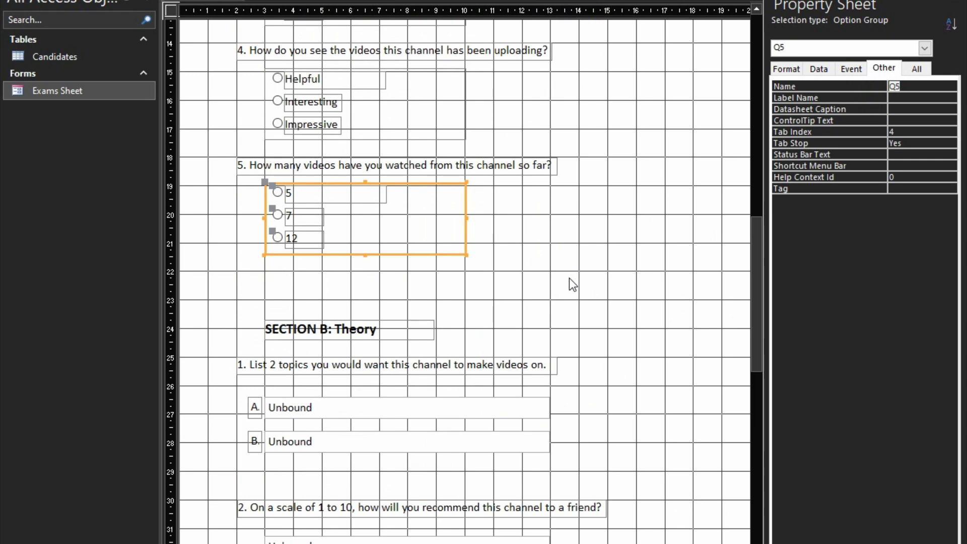
{"action": "scroll", "coordinate": [568, 282], "scroll_direction": "down", "scroll_amount": 2}
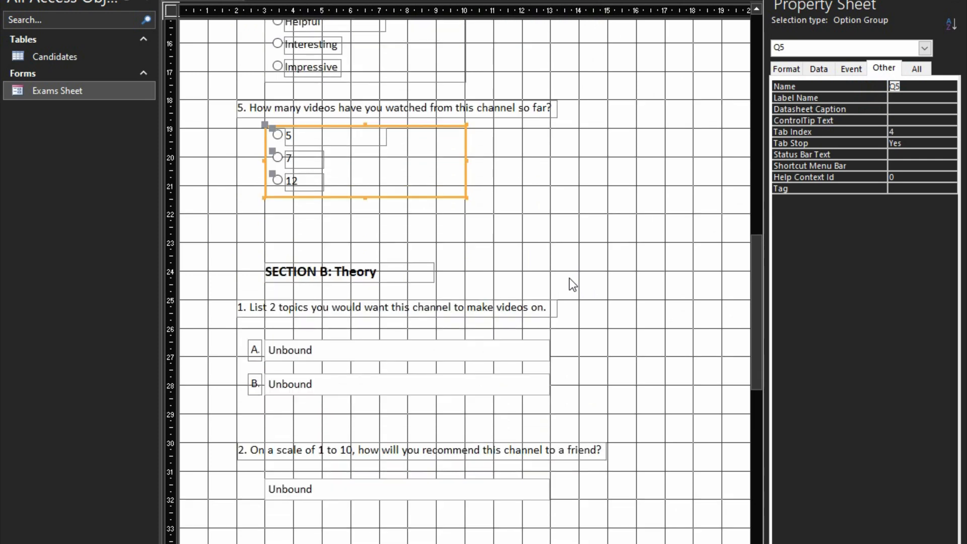
{"action": "left_click", "coordinate": [464, 351]}
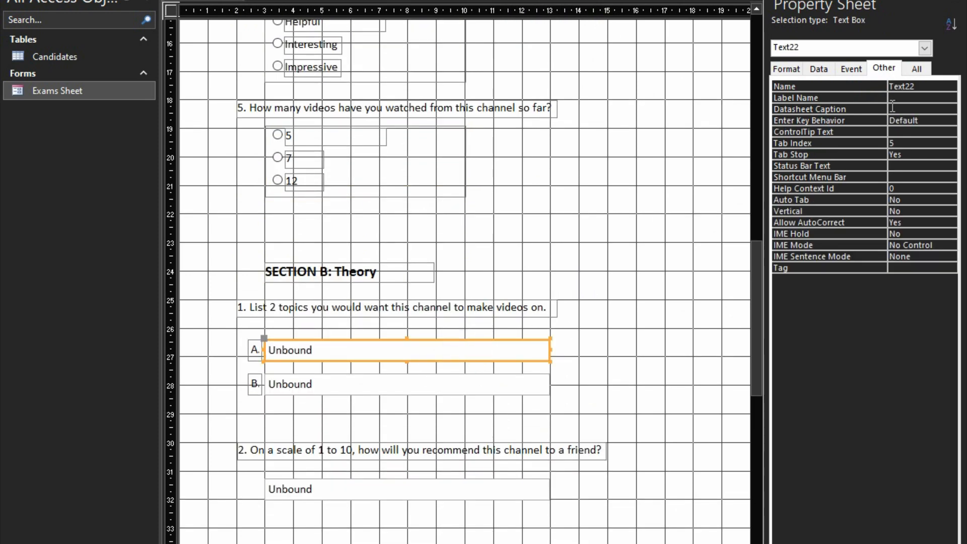
{"action": "left_click", "coordinate": [881, 85]}
{"action": "type", "text": "T1"}
Step: Name the text box for answer B of theory question 1 T2
{"action": "left_click", "coordinate": [549, 389]}
{"action": "left_click", "coordinate": [865, 86]}
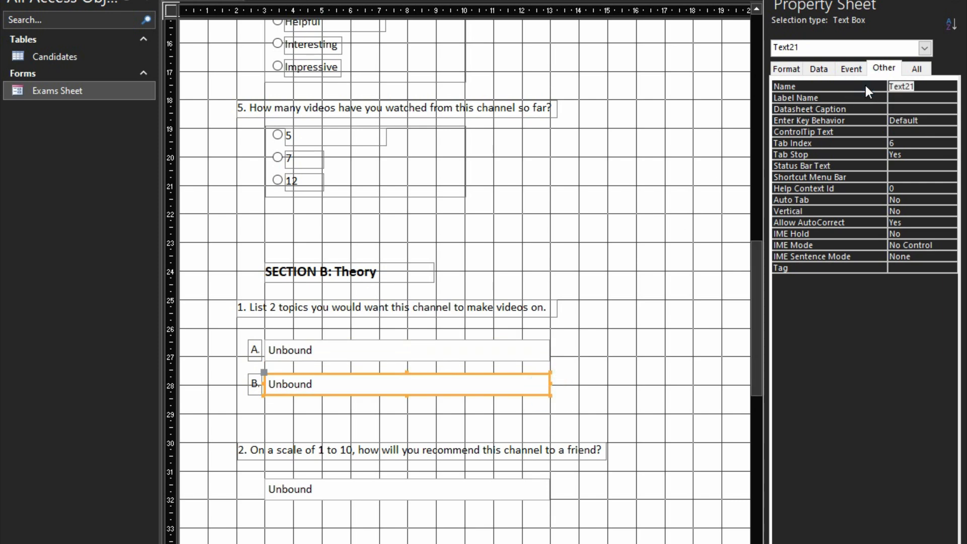
{"action": "type", "text": "T2"}
Step: Name the answer text box under theory question 2, the 1 to 10 recommendation scale, T3
{"action": "scroll", "coordinate": [655, 247], "scroll_direction": "down", "scroll_amount": 3}
{"action": "left_click", "coordinate": [549, 373]}
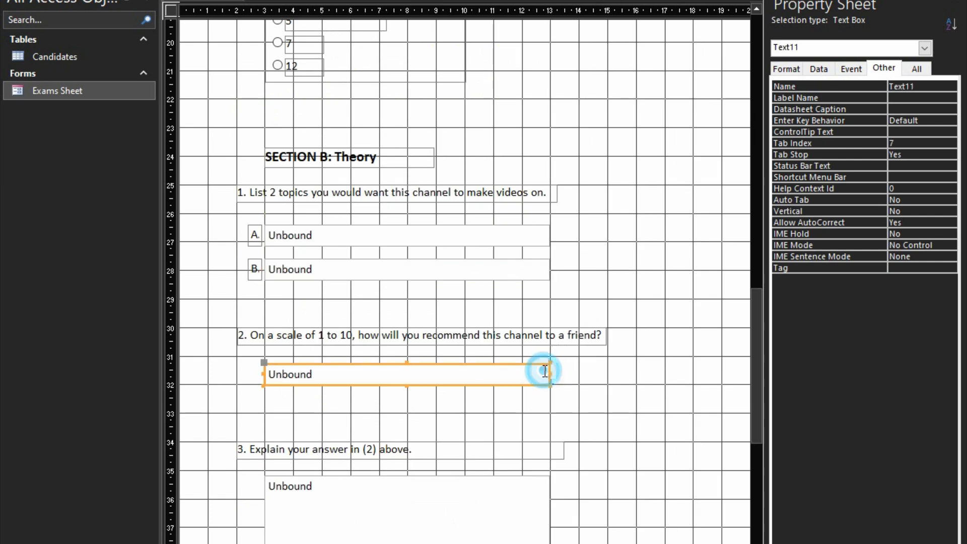
{"action": "left_click", "coordinate": [864, 84]}
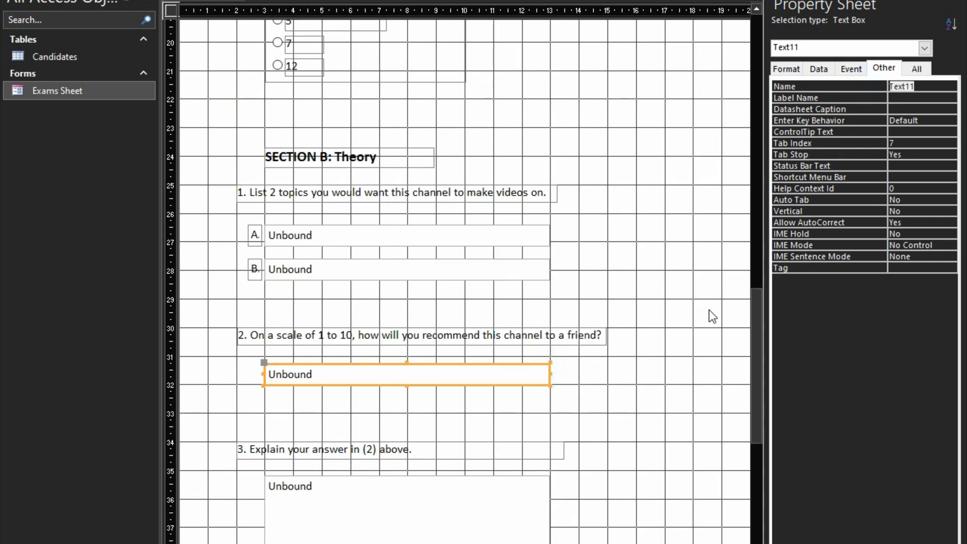
{"action": "type", "text": "T3"}
Step: Name the large answer text box under theory question 3 T4
{"action": "scroll", "coordinate": [493, 483], "scroll_direction": "down", "scroll_amount": 2}
{"action": "left_click", "coordinate": [501, 459]}
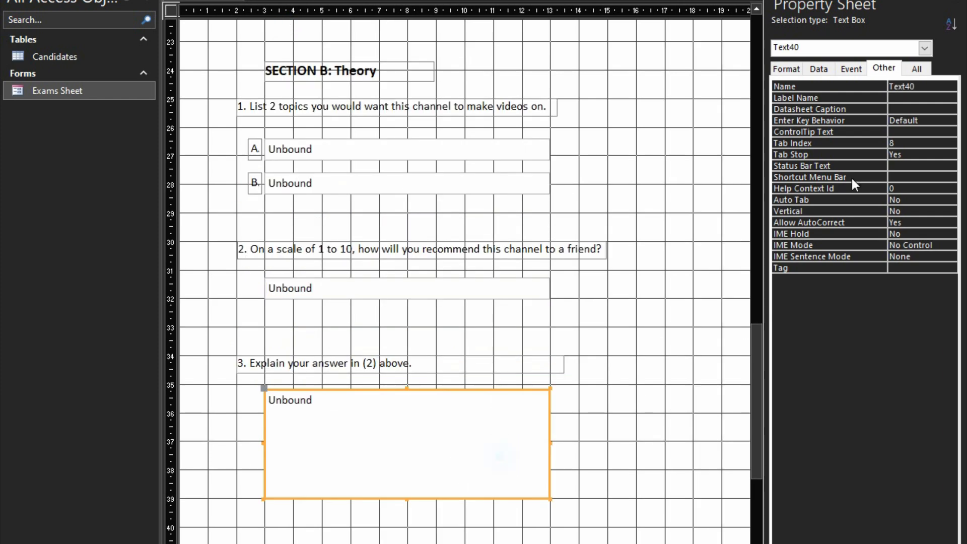
{"action": "left_click", "coordinate": [870, 85]}
{"action": "type", "text": "T4"}
{"action": "left_click", "coordinate": [869, 93]}
Step: Examine the Option Value of each option button in multiple-choice questions 1 and 2
{"action": "scroll", "coordinate": [611, 244], "scroll_direction": "up", "scroll_amount": 5}
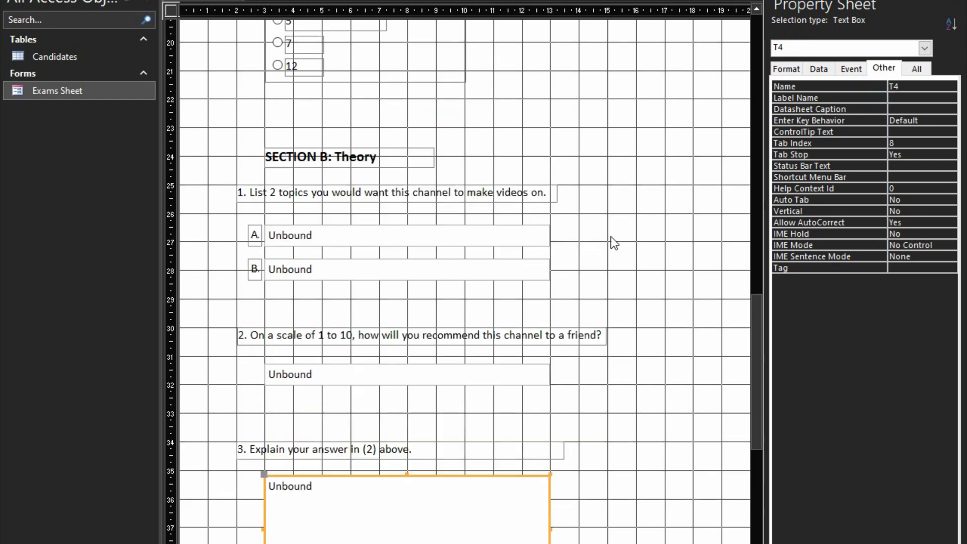
{"action": "scroll", "coordinate": [612, 238], "scroll_direction": "up", "scroll_amount": 6}
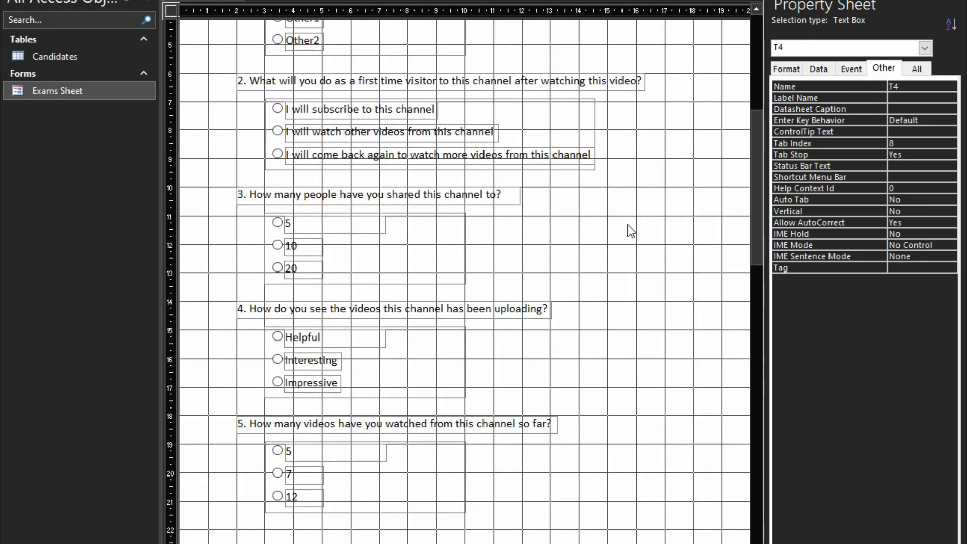
{"action": "scroll", "coordinate": [517, 240], "scroll_direction": "up", "scroll_amount": 3}
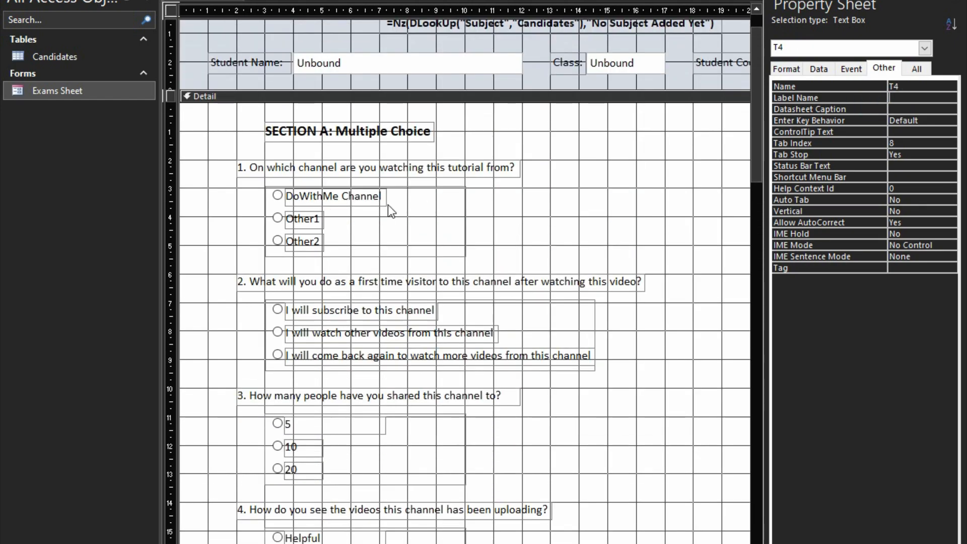
{"action": "left_click", "coordinate": [279, 197]}
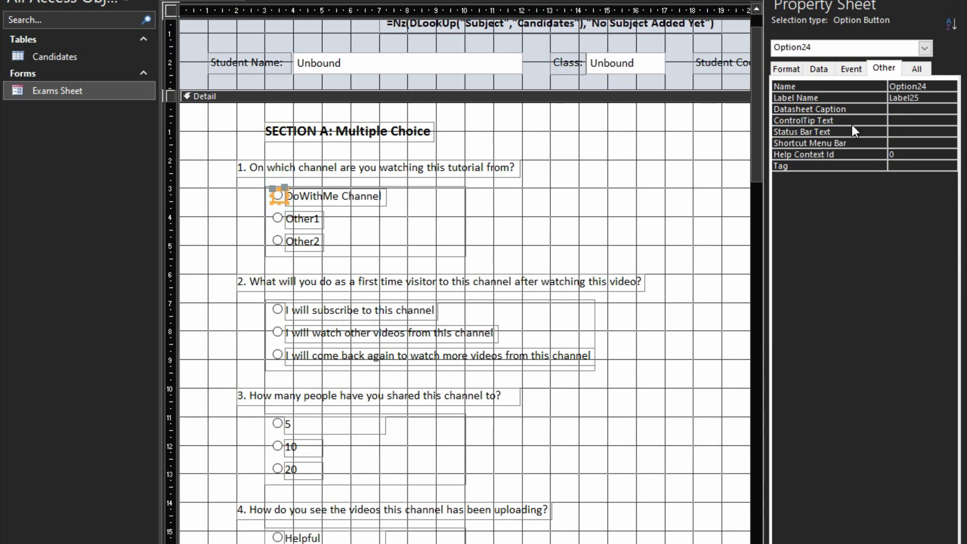
{"action": "left_click", "coordinate": [820, 71]}
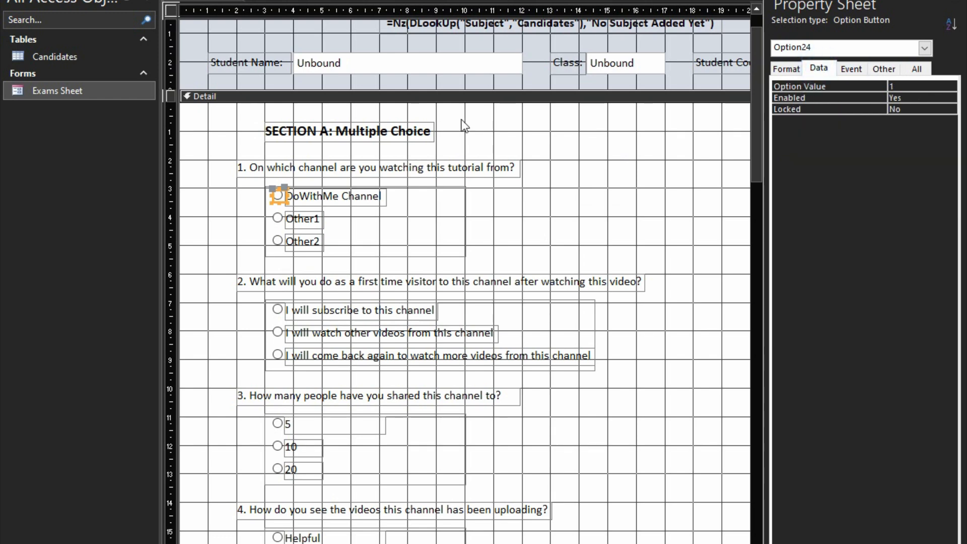
{"action": "left_click", "coordinate": [274, 217]}
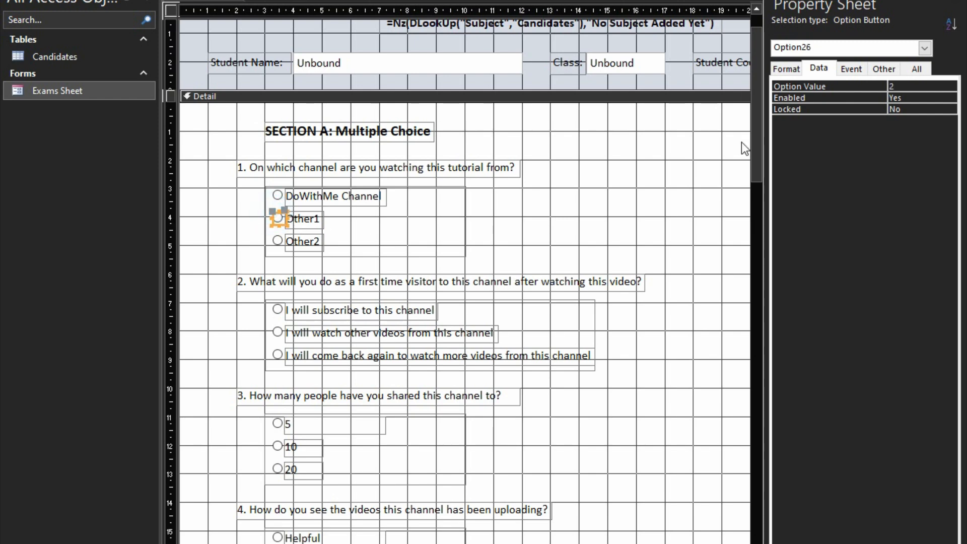
{"action": "left_click", "coordinate": [277, 241]}
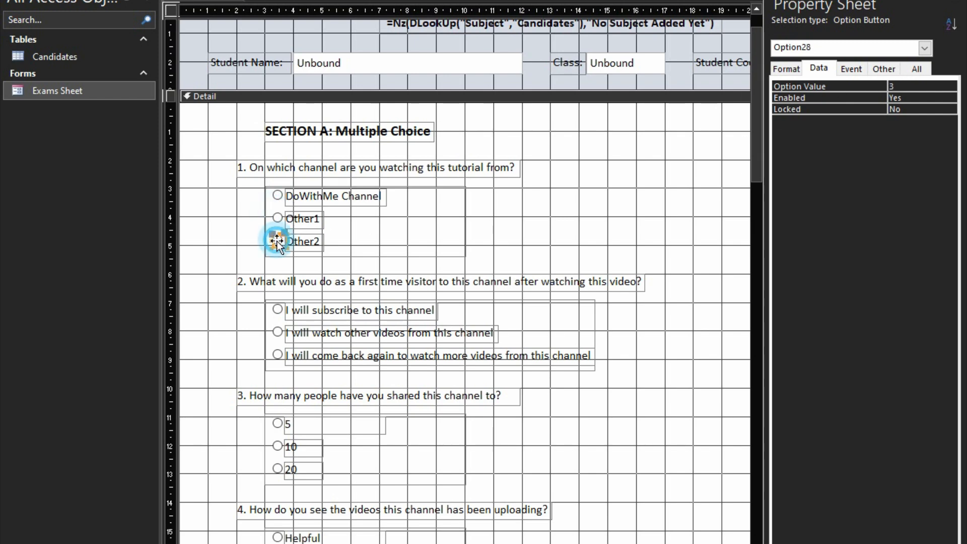
{"action": "scroll", "coordinate": [554, 310], "scroll_direction": "down", "scroll_amount": 1}
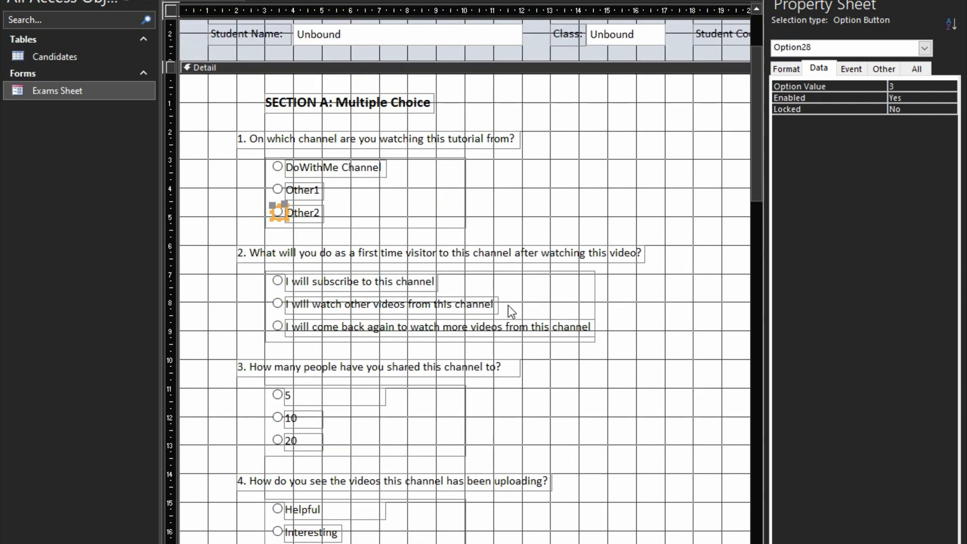
{"action": "left_click", "coordinate": [278, 282]}
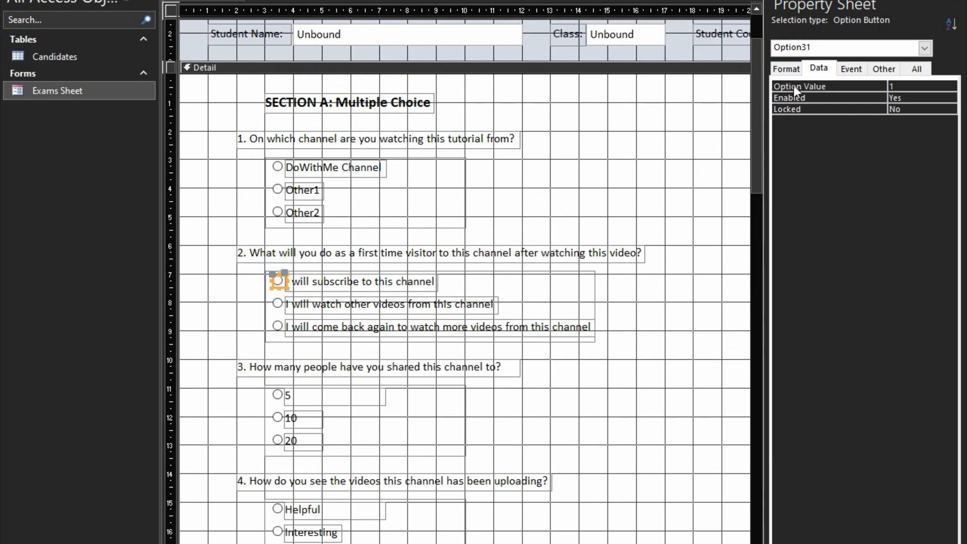
{"action": "left_click", "coordinate": [279, 304]}
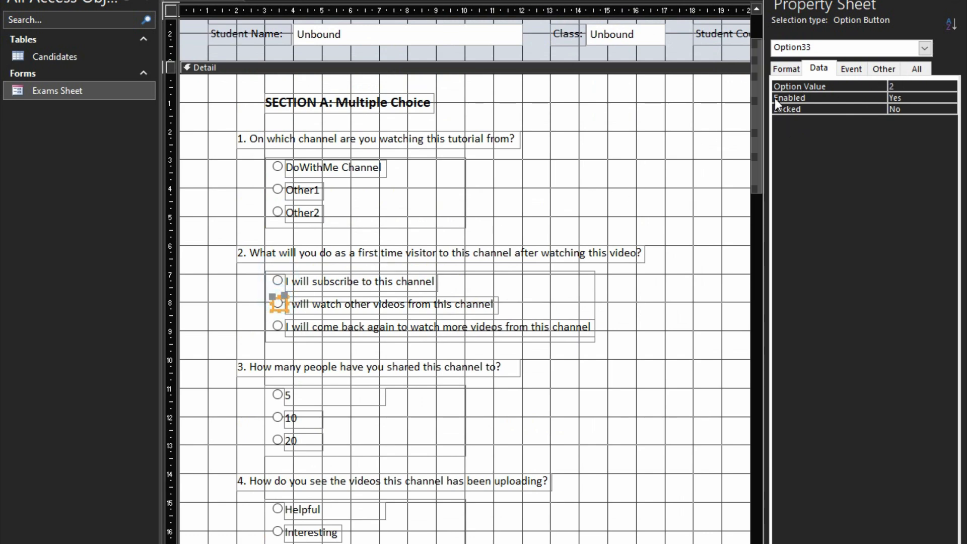
{"action": "left_click", "coordinate": [278, 326]}
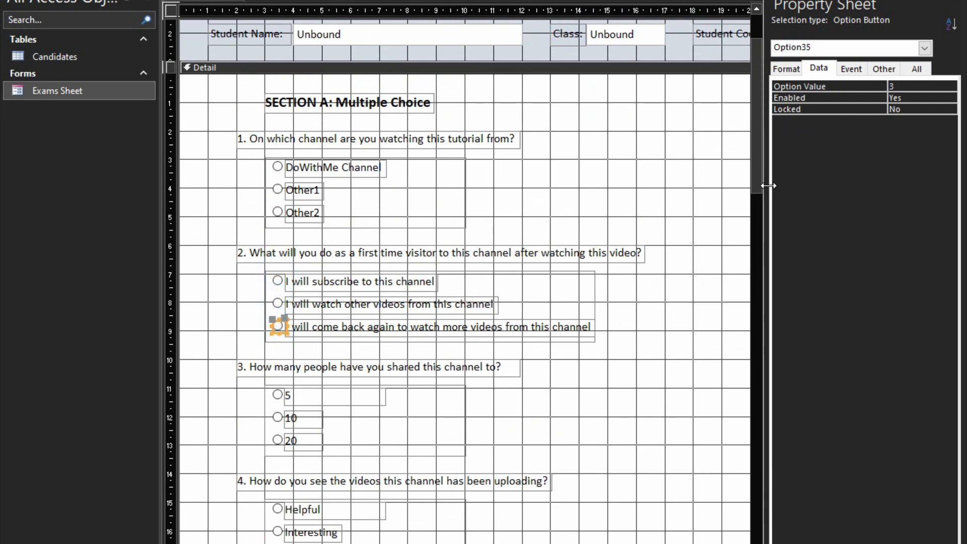
{"action": "left_click", "coordinate": [709, 248]}
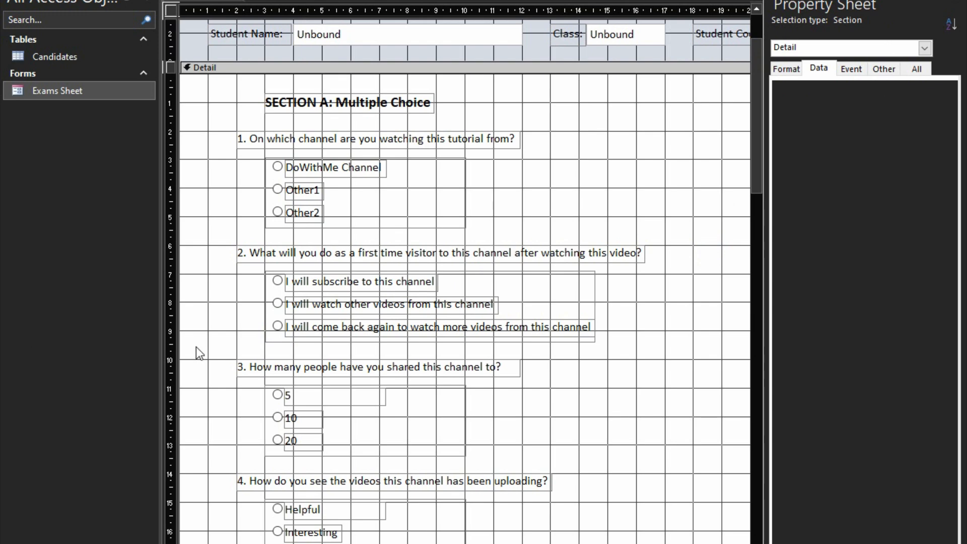
Step: Extend the Detail section below the last theory answer box down to about 43 on the vertical ruler
{"action": "scroll", "coordinate": [475, 333], "scroll_direction": "down", "scroll_amount": 10}
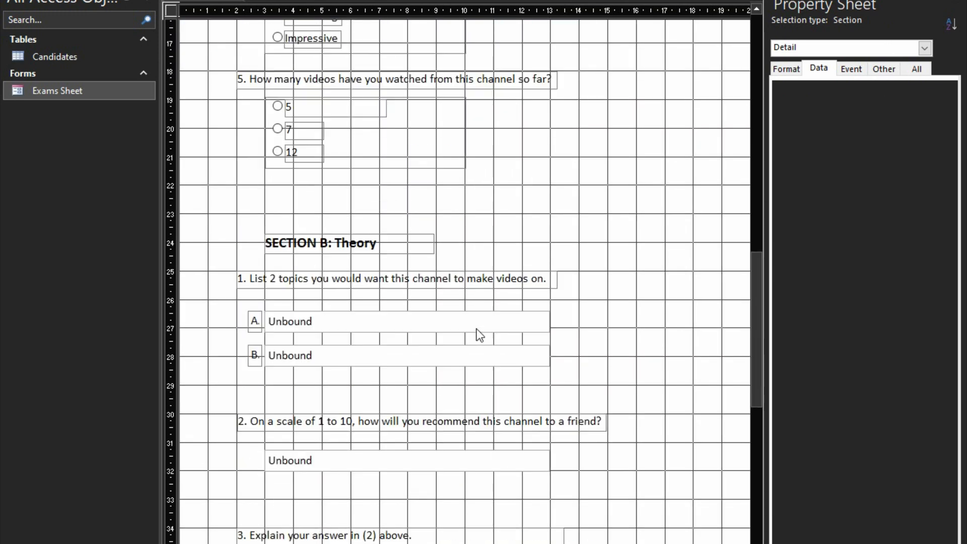
{"action": "scroll", "coordinate": [480, 335], "scroll_direction": "down", "scroll_amount": 10}
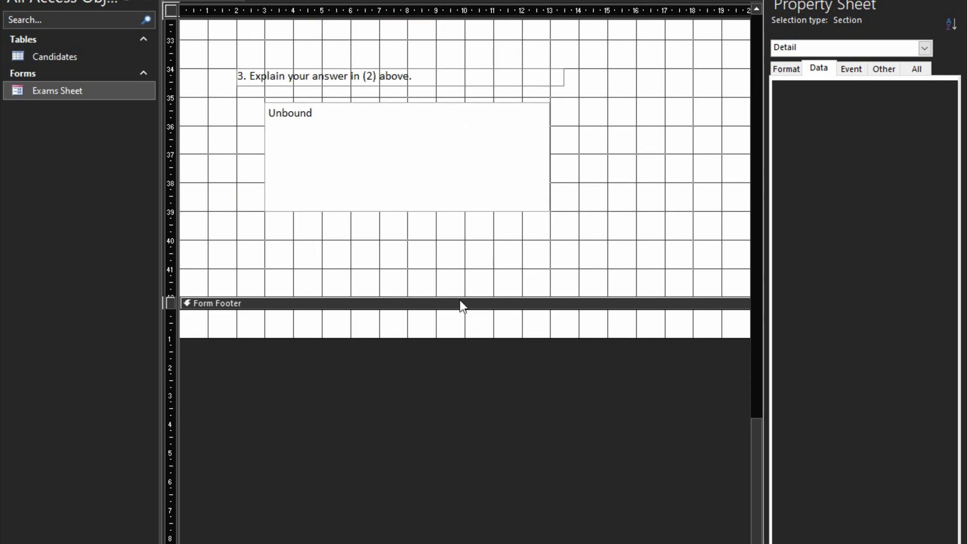
{"action": "left_click_drag", "start_coordinate": [458, 302], "coordinate": [468, 325]}
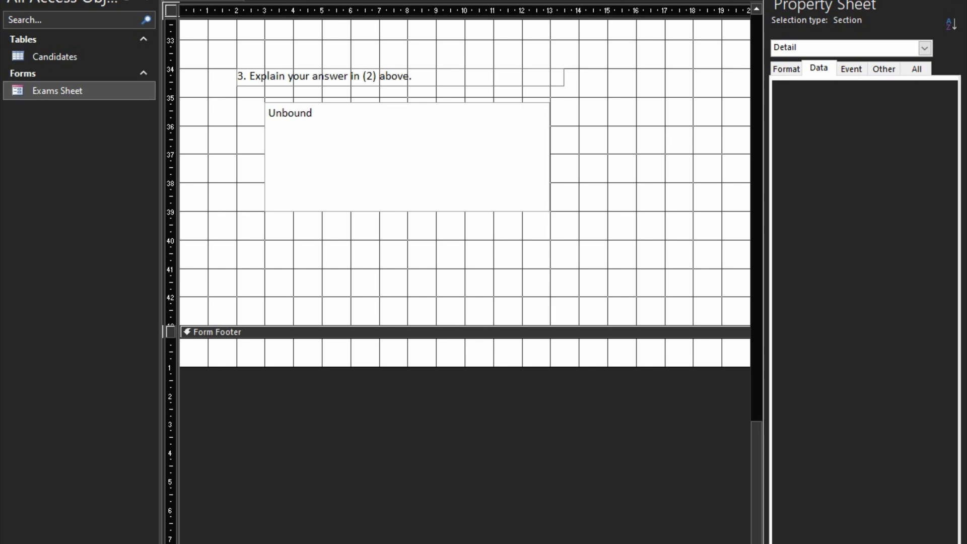
Step: Add a command button about 4 by 1 ruler units below the theory question 3 answer box, without assigning a wizard action
{"action": "left_click", "coordinate": [254, 1]}
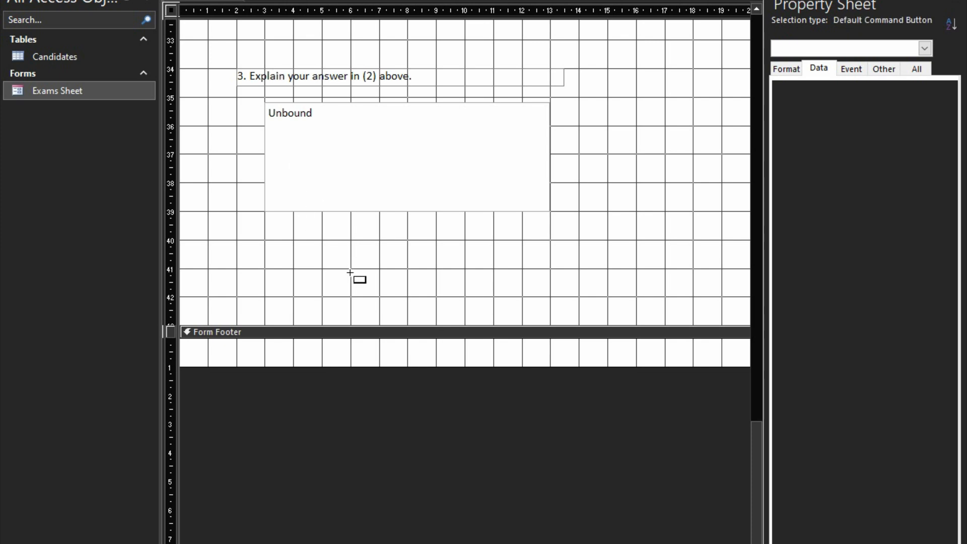
{"action": "left_click_drag", "start_coordinate": [350, 266], "coordinate": [468, 297]}
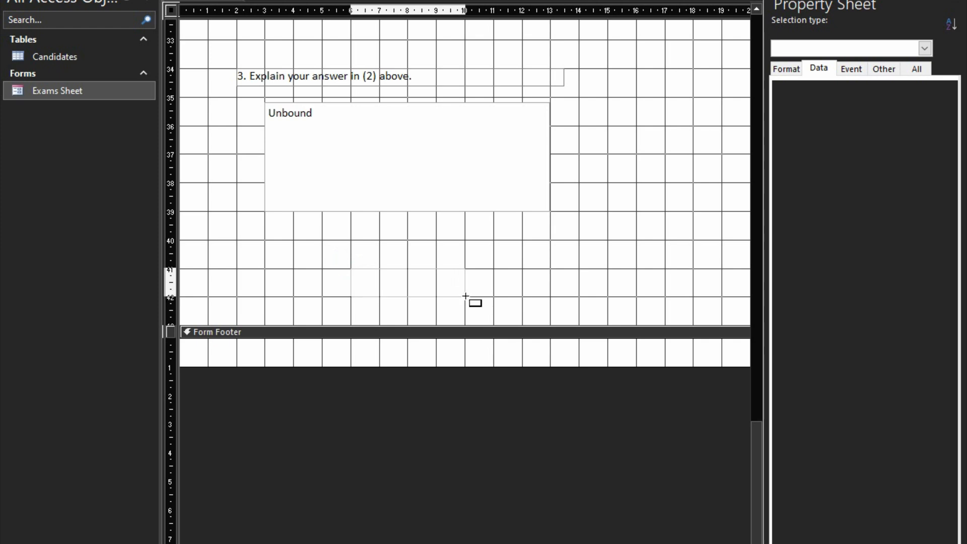
{"action": "left_click", "coordinate": [426, 254]}
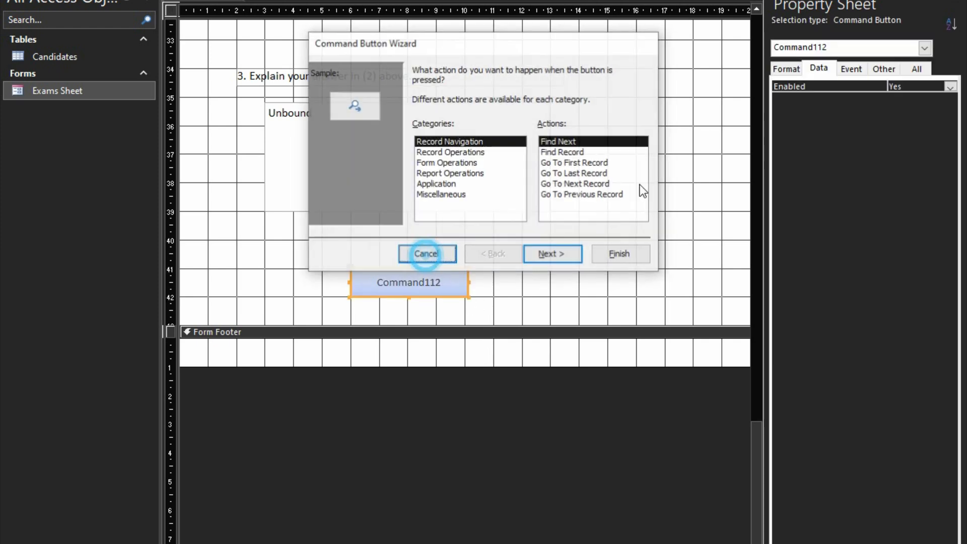
Step: Name the new command button below the theory question 3 answer box btnSubmit
{"action": "left_click", "coordinate": [873, 73]}
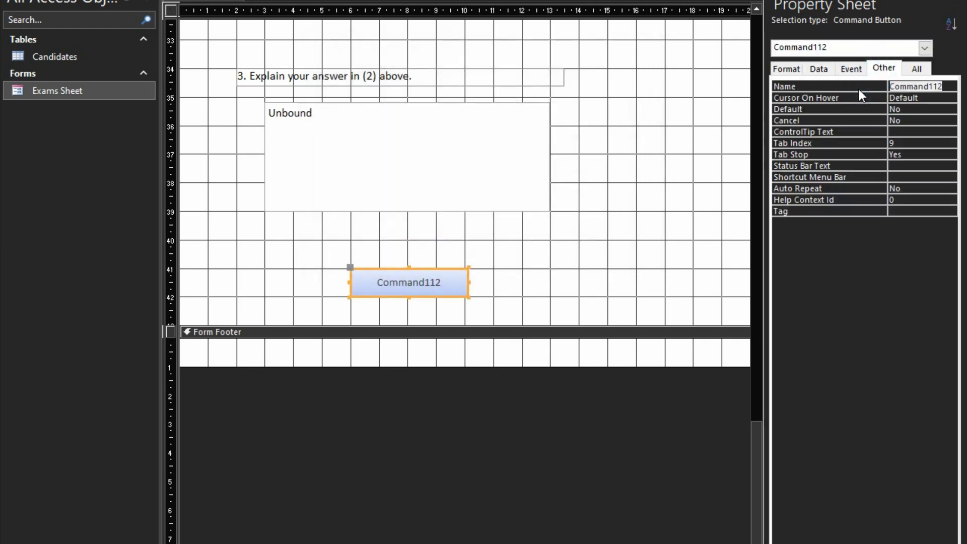
{"action": "type", "text": "btn"}
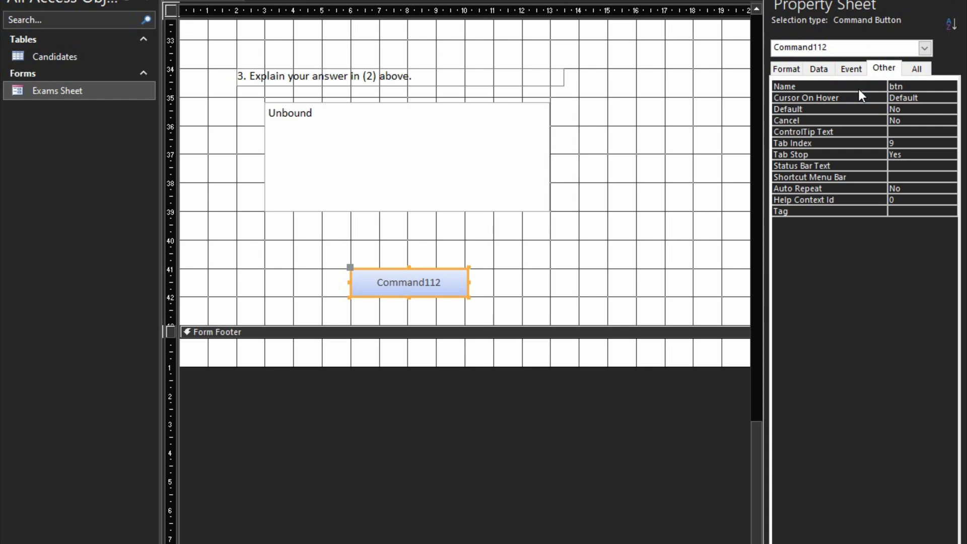
{"action": "type", "text": "Submit"}
{"action": "key", "text": "Return"}
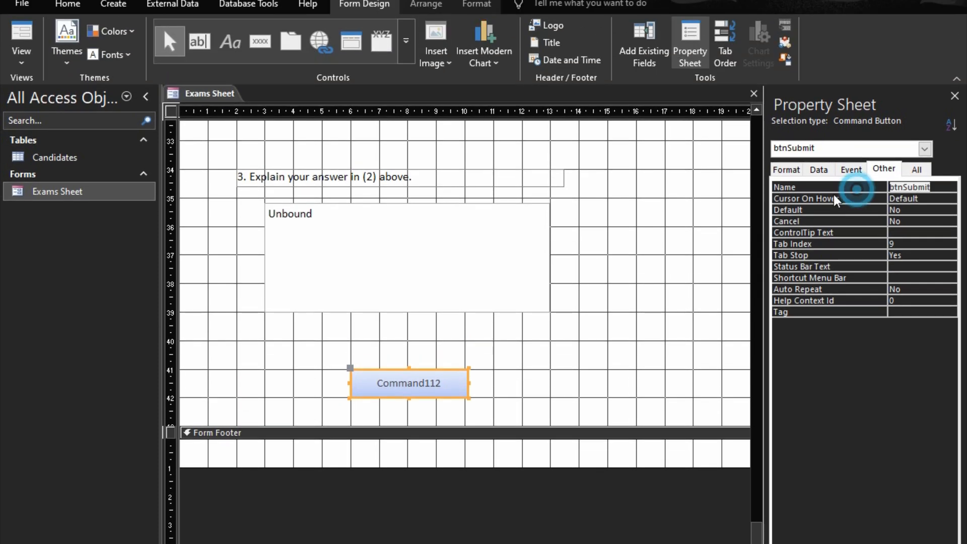
Step: Set the caption of the btnSubmit button to "Submit Exam"
{"action": "left_click", "coordinate": [793, 173]}
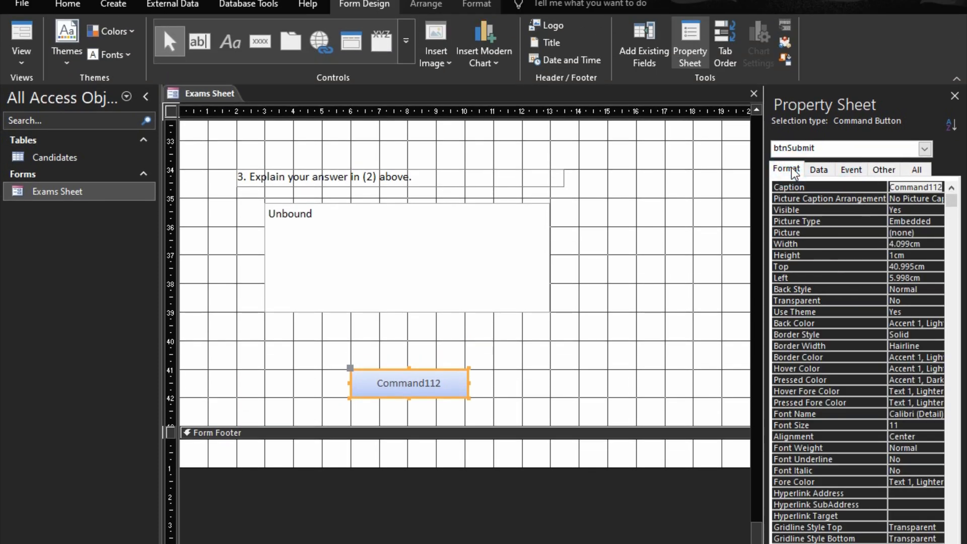
{"action": "type", "text": "Submit Exsam"}
{"action": "key", "text": "BackSpace"}
{"action": "key", "text": "BackSpace"}
{"action": "key", "text": "BackSpace"}
{"action": "type", "text": "am"}
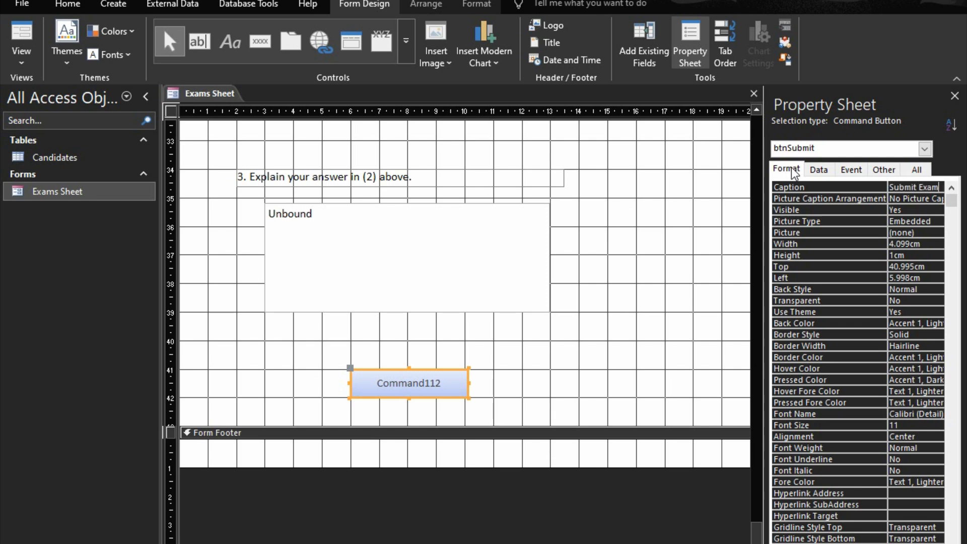
{"action": "left_click", "coordinate": [821, 191]}
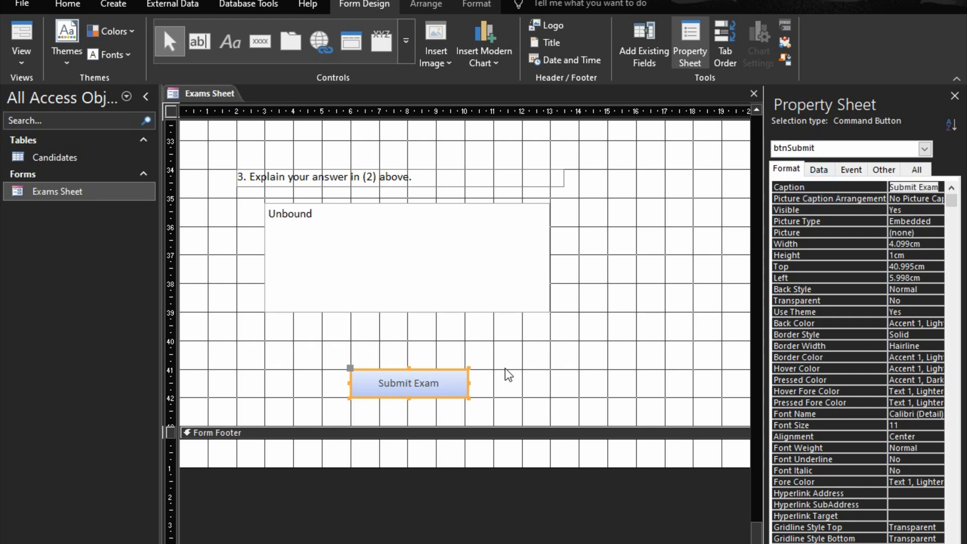
Step: Format the Submit Exam button with font size 12, a white Background 1 fill and black Text 1 lettering
{"action": "left_click", "coordinate": [477, 4]}
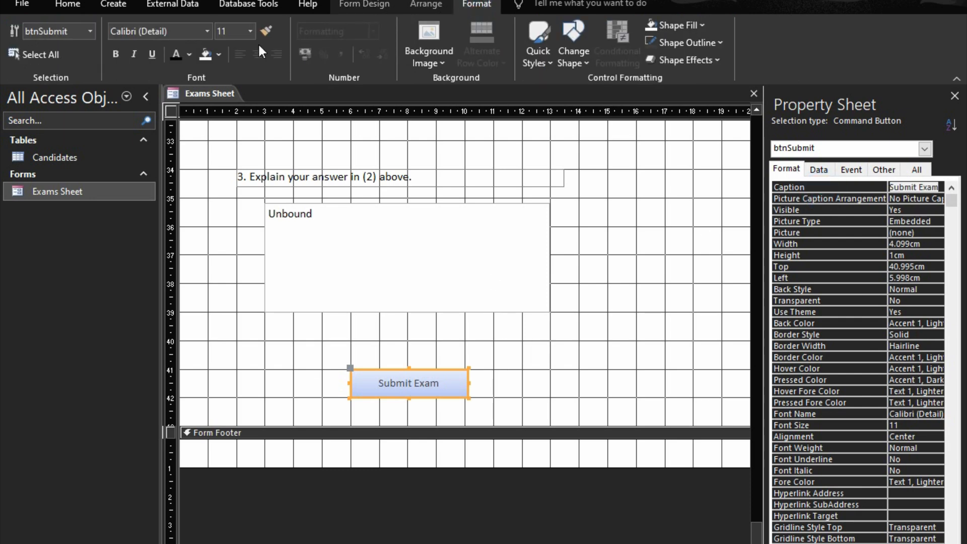
{"action": "left_click", "coordinate": [250, 32]}
{"action": "left_click", "coordinate": [241, 106]}
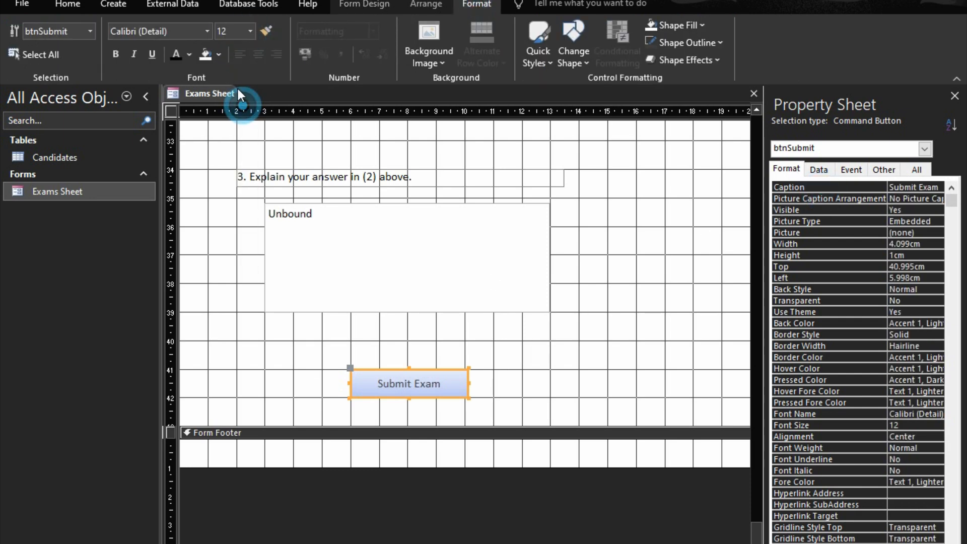
{"action": "left_click", "coordinate": [205, 54]}
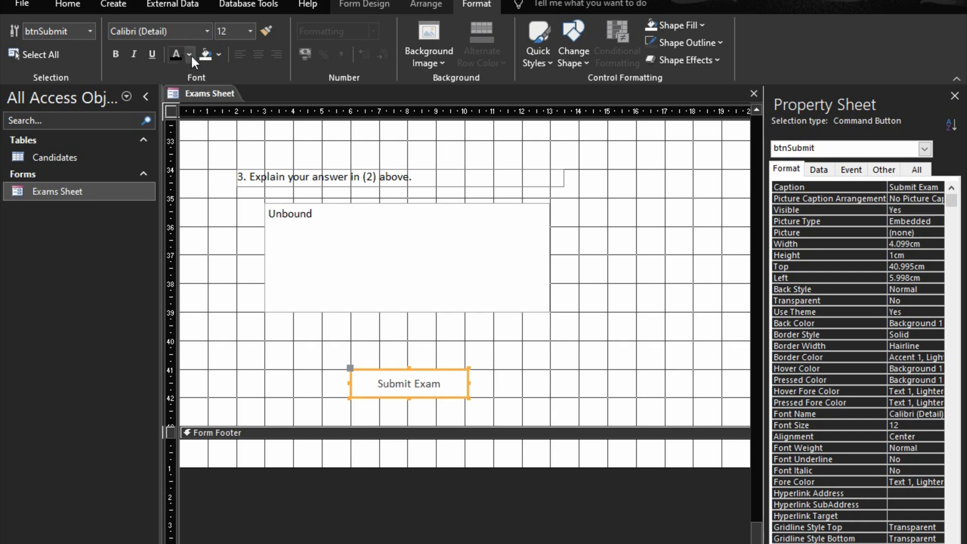
{"action": "left_click", "coordinate": [189, 54]}
{"action": "left_click", "coordinate": [204, 123]}
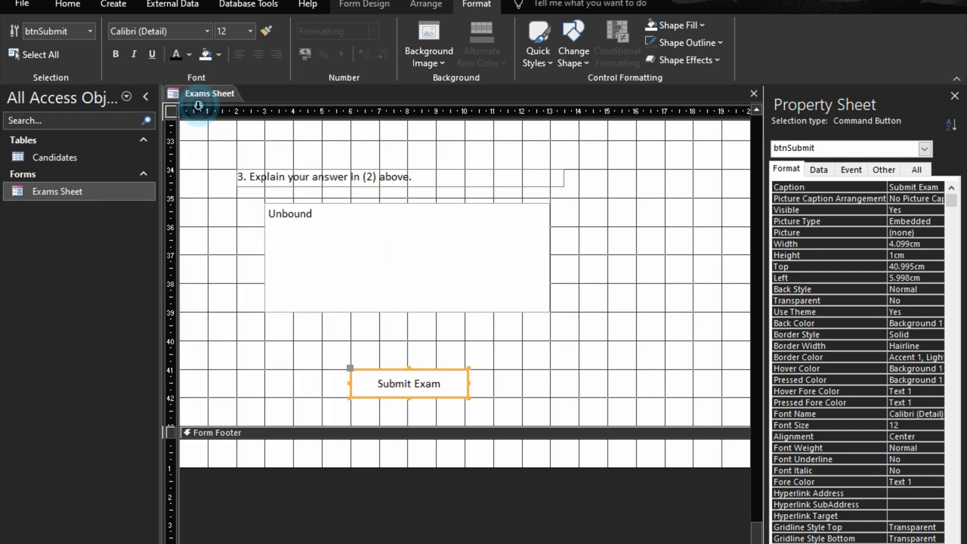
{"action": "left_click", "coordinate": [603, 341]}
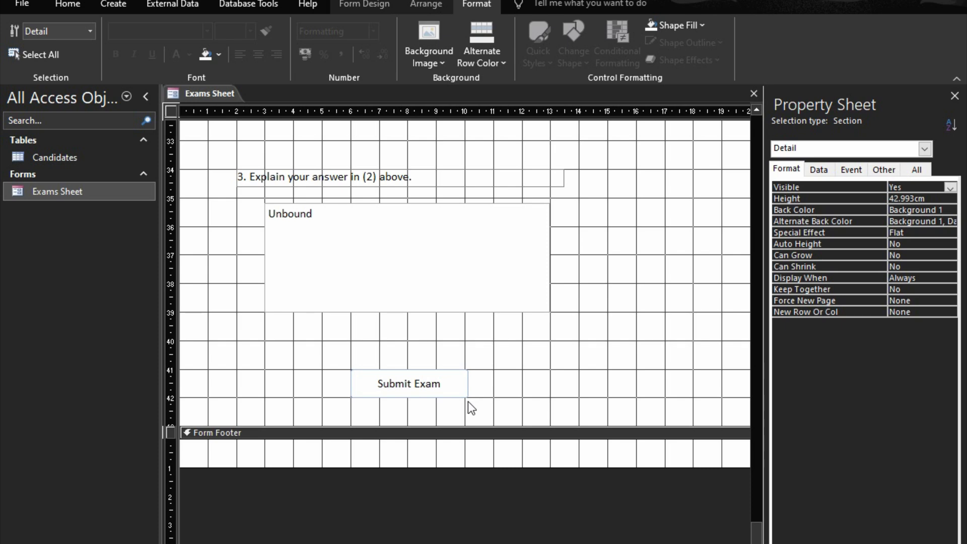
Step: Create a click event procedure for the Submit Exam button with the Code Builder
{"action": "right_click", "coordinate": [462, 381]}
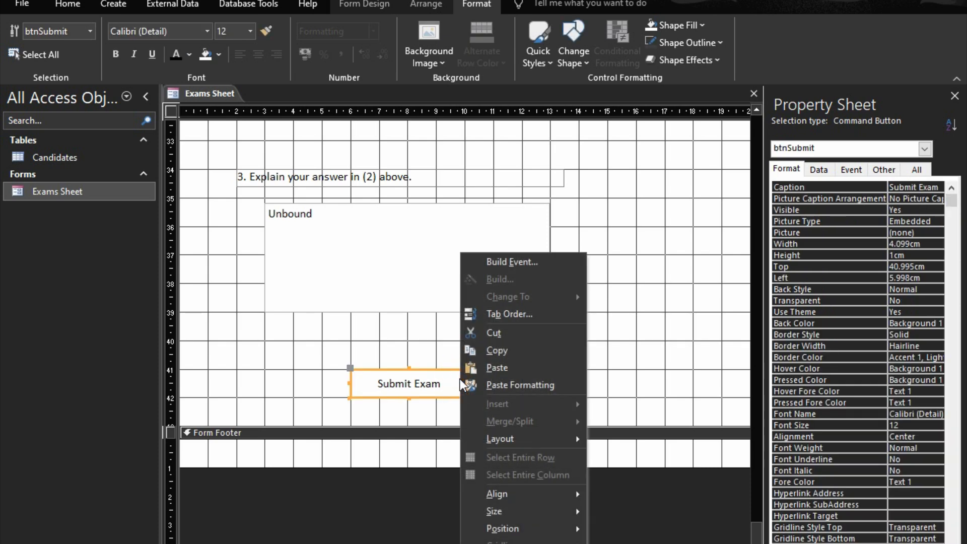
{"action": "left_click", "coordinate": [504, 261]}
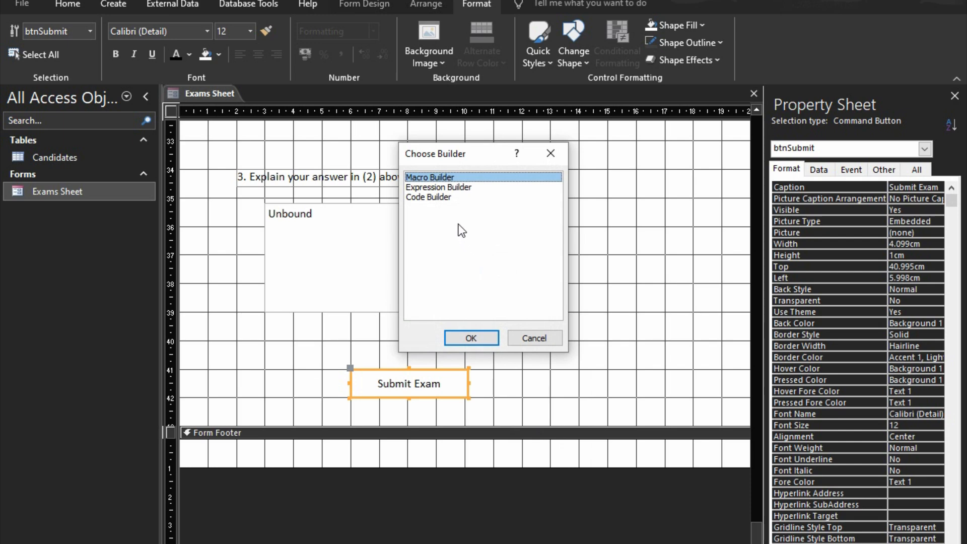
{"action": "left_click", "coordinate": [443, 197]}
{"action": "left_click", "coordinate": [455, 337]}
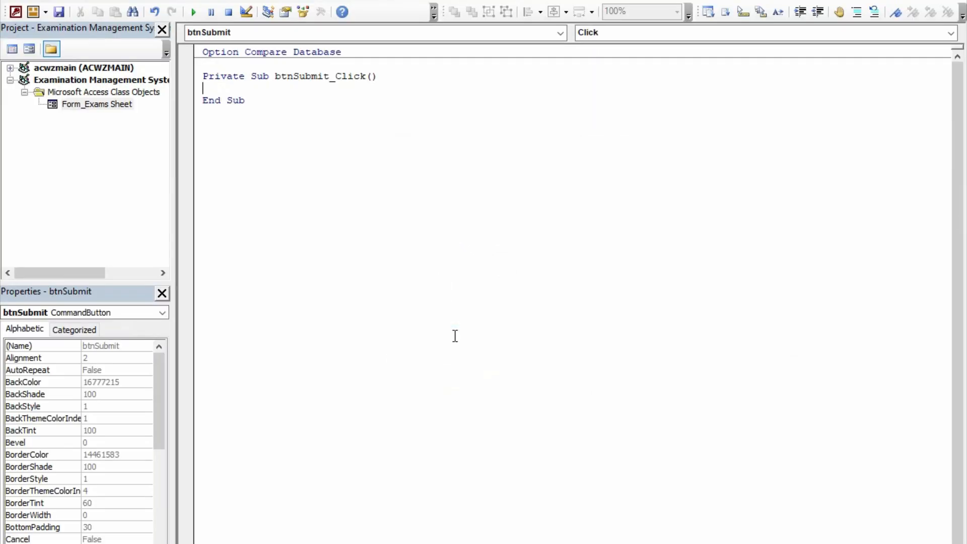
Step: Add Option Explicit on the line below Option Compare Database in the form's code module
{"action": "left_click", "coordinate": [348, 51]}
{"action": "key", "text": "Return"}
{"action": "type", "text": "option explicit"}
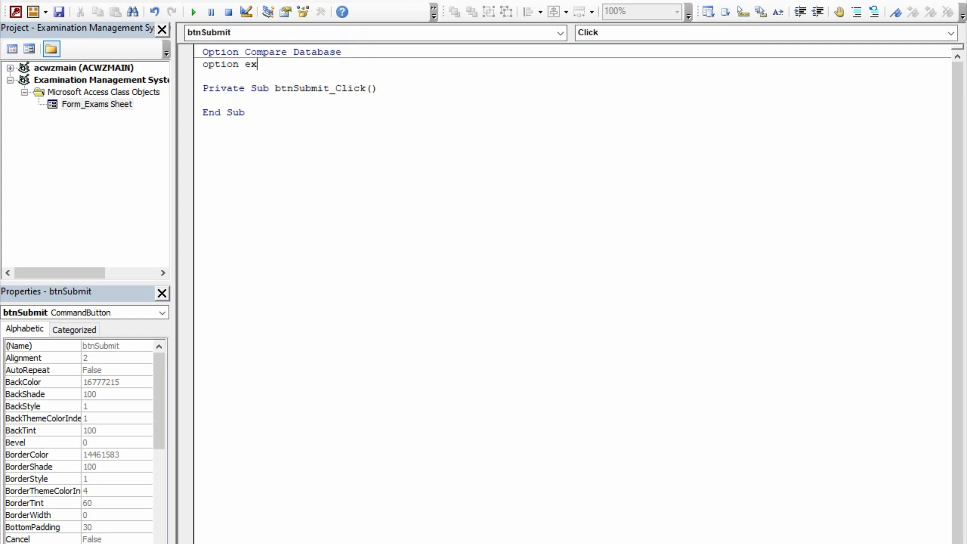
{"action": "key", "text": "Down"}
{"action": "key", "text": "Down"}
{"action": "key", "text": "Down"}
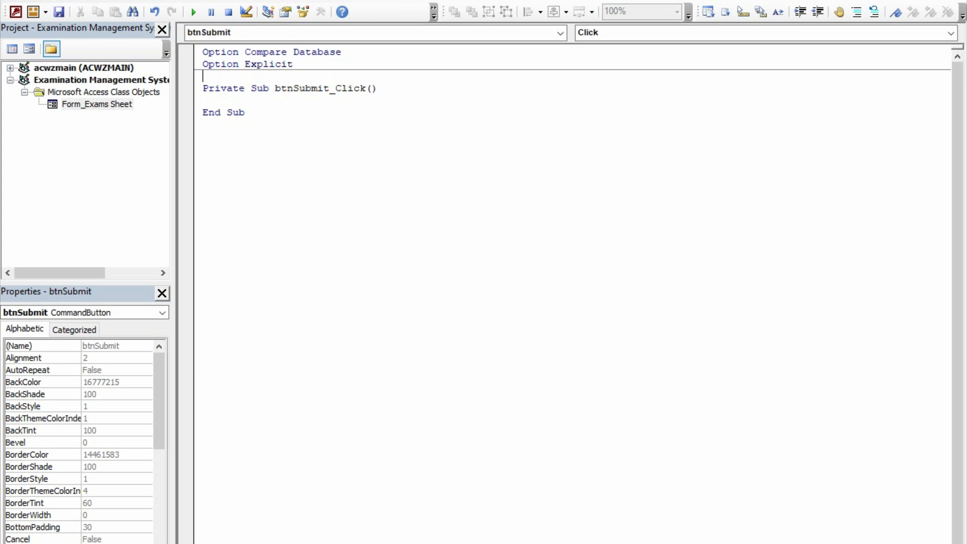
Step: Add the line On Error GoTo ErrorHandler at the start of the btnSubmit_Click procedure
{"action": "key", "text": "Return"}
{"action": "key", "text": "Return"}
{"action": "key", "text": "Up"}
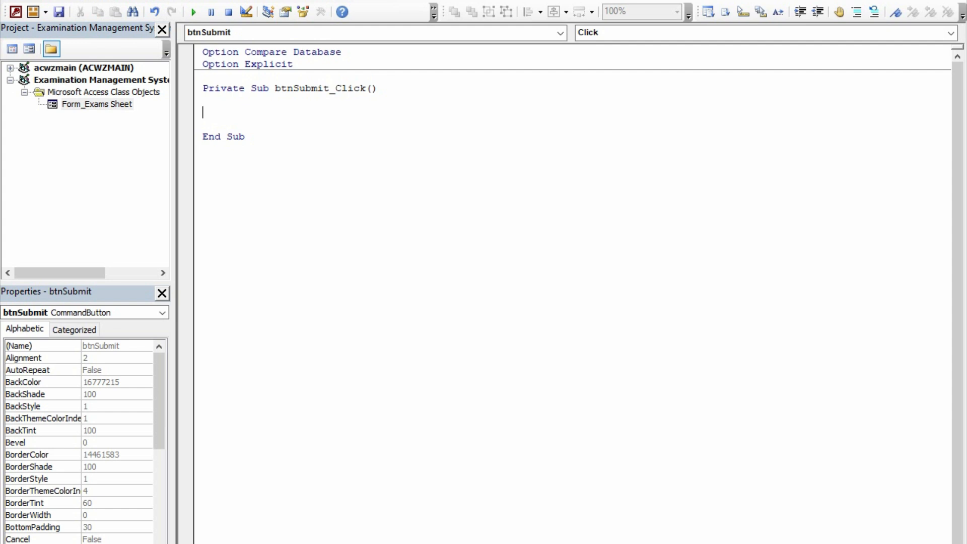
{"action": "type", "text": "on ro"}
{"action": "key", "text": "BackSpace"}
{"action": "key", "text": "BackSpace"}
{"action": "type", "text": "error"}
{"action": "key", "text": "BackSpace"}
{"action": "key", "text": "BackSpace"}
{"action": "key", "text": "BackSpace"}
{"action": "type", "text": "ror"}
{"action": "key", "text": "BackSpace"}
{"action": "key", "text": "BackSpace"}
{"action": "type", "text": "r goto ErrorHandler"}
{"action": "key", "text": "Return"}
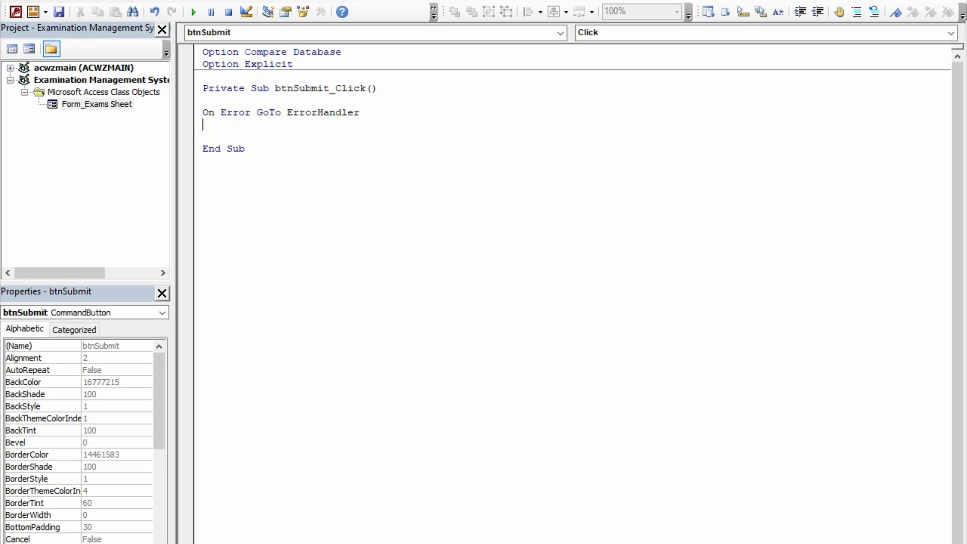
Step: Declare the variable SBoard As Integer below the On Error line
{"action": "key", "text": "Return"}
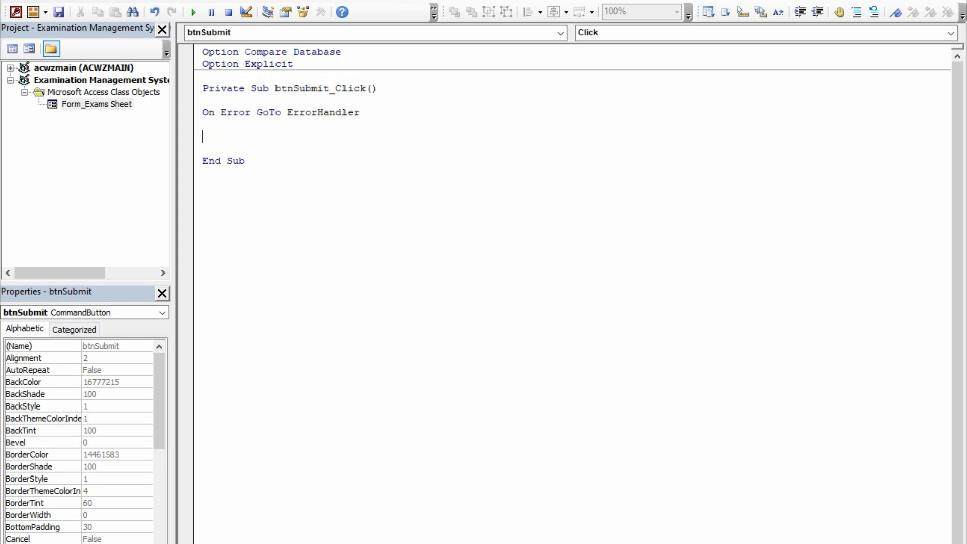
{"action": "type", "text": "dim"}
{"action": "type", "text": "Scoreboard"}
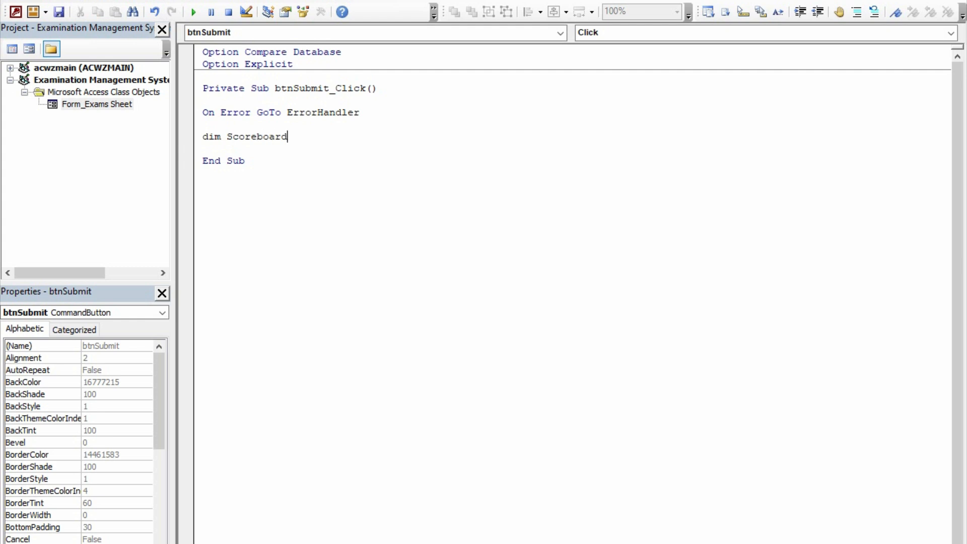
{"action": "key", "text": "BackSpace"}
{"action": "key", "text": "BackSpace"}
{"action": "key", "text": "BackSpace"}
{"action": "key", "text": "BackSpace"}
{"action": "key", "text": "BackSpace"}
{"action": "key", "text": "BackSpace"}
{"action": "key", "text": "BackSpace"}
{"action": "key", "text": "BackSpace"}
{"action": "type", "text": "Board sa"}
{"action": "key", "text": "BackSpace"}
{"action": "key", "text": "BackSpace"}
{"action": "type", "text": "as int"}
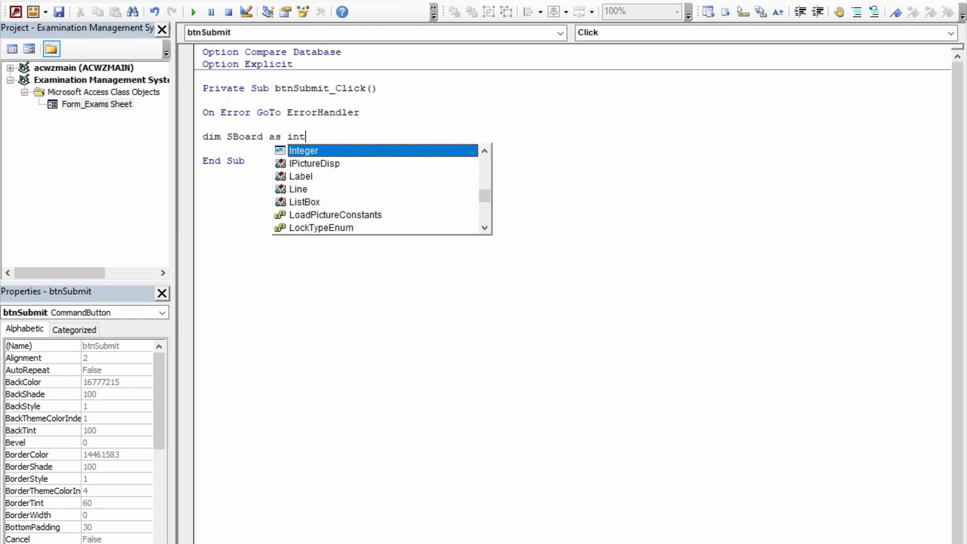
{"action": "key", "text": "Tab"}
{"action": "key", "text": "Return"}
{"action": "key", "text": "Return"}
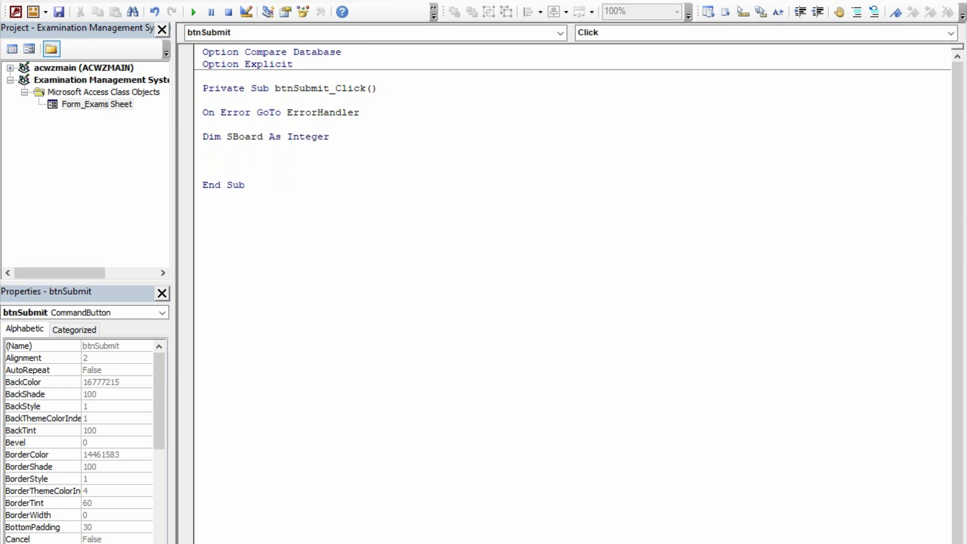
Step: Begin an If statement testing Q1.Value = 1, checking the Option Value of the DoWithMe Channel option on the form
{"action": "type", "text": "if Q1.va"}
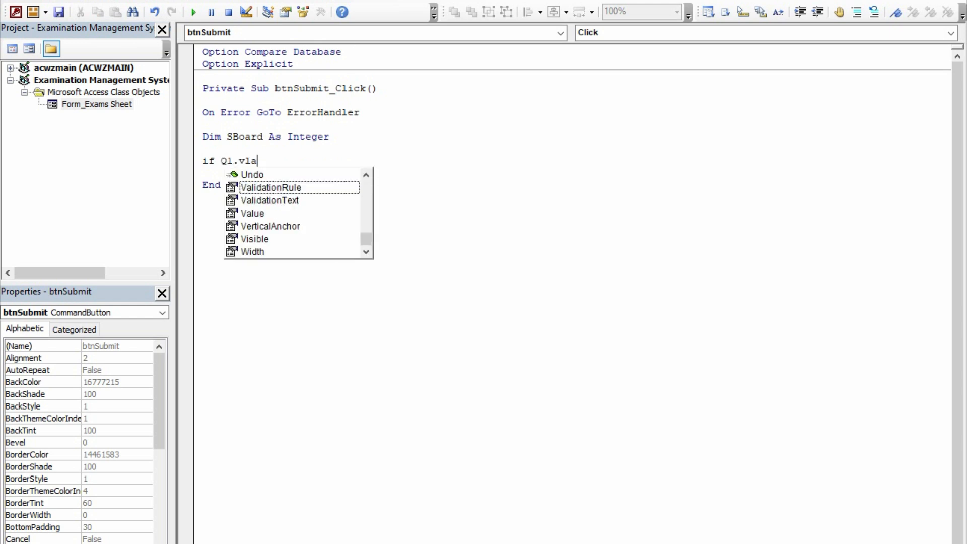
{"action": "type", "text": "lue="}
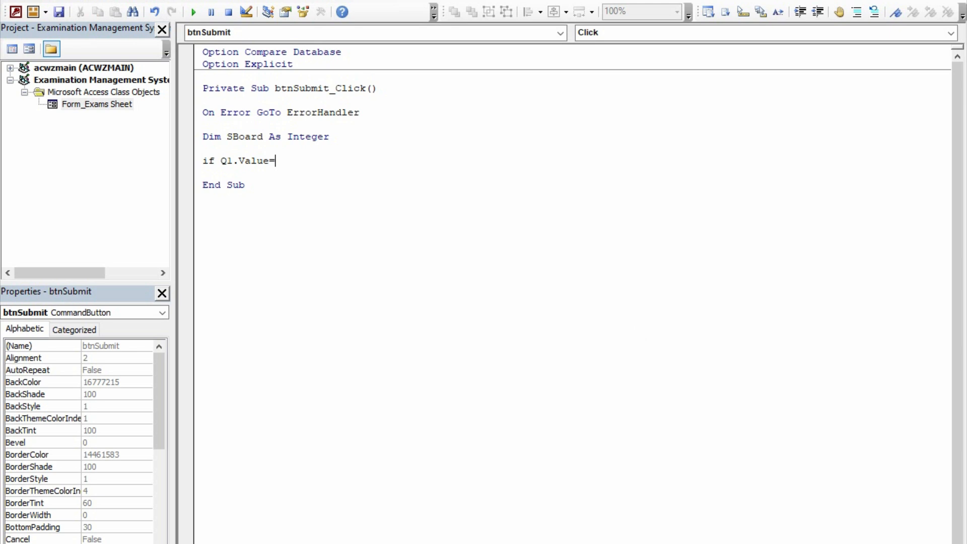
{"action": "key", "text": "alt+Tab"}
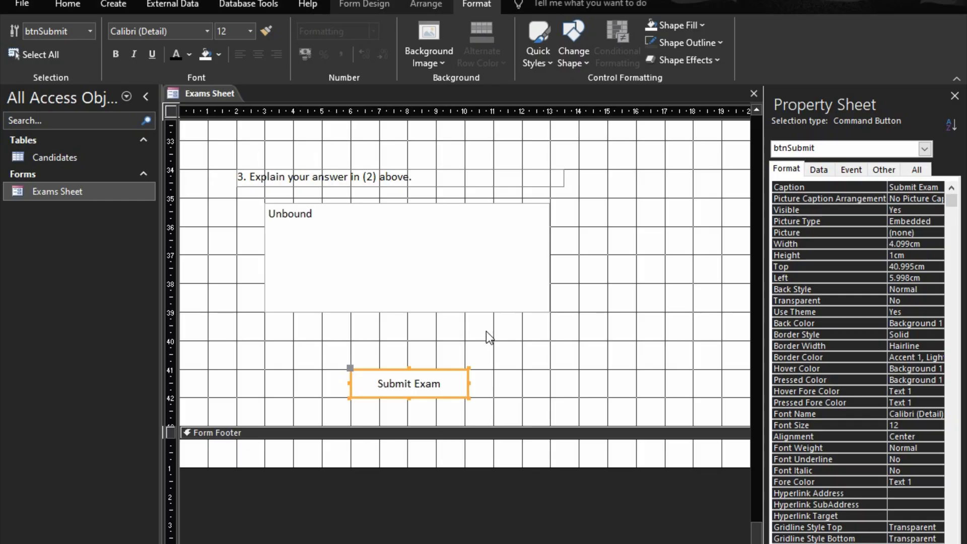
{"action": "scroll", "coordinate": [486, 337], "scroll_direction": "up", "scroll_amount": 10}
{"action": "scroll", "coordinate": [474, 313], "scroll_direction": "up", "scroll_amount": 8}
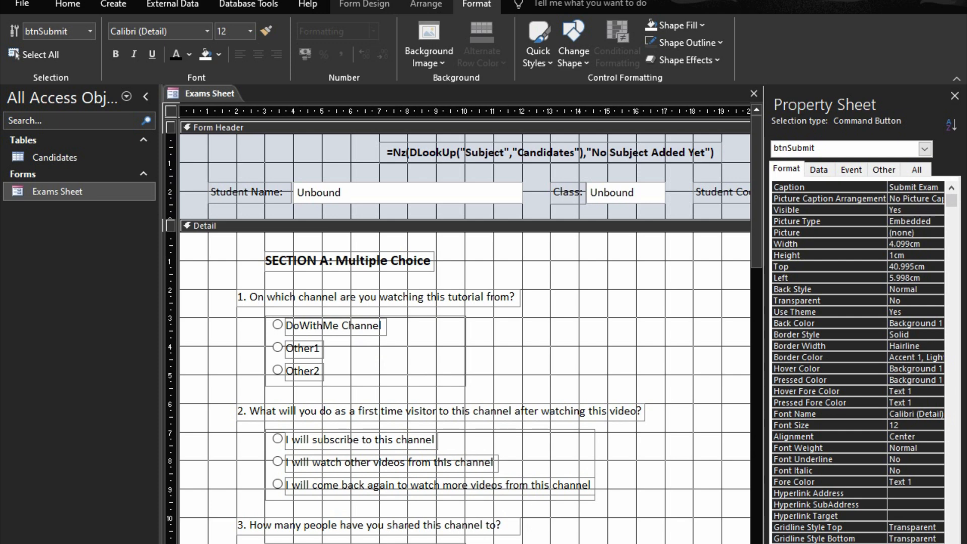
{"action": "left_click", "coordinate": [277, 326]}
{"action": "left_click", "coordinate": [819, 170]}
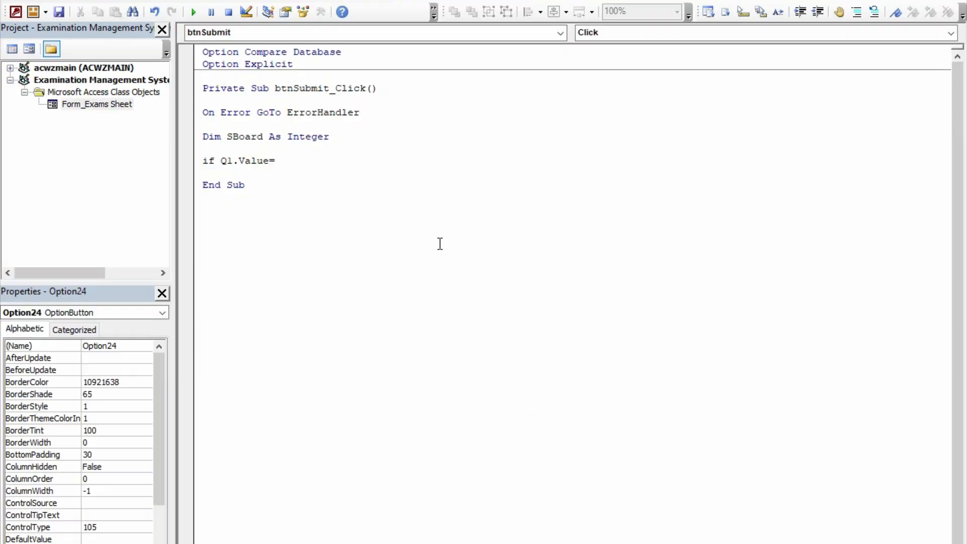
{"action": "type", "text": "1 then"}
{"action": "key", "text": "Return"}
Step: Add the indented line SBoard = SBoard + 1 inside the Q1 condition
{"action": "key", "text": "Tab"}
{"action": "type", "text": "scor"}
{"action": "key", "text": "BackSpace"}
{"action": "key", "text": "BackSpace"}
{"action": "key", "text": "BackSpace"}
{"action": "type", "text": "b"}
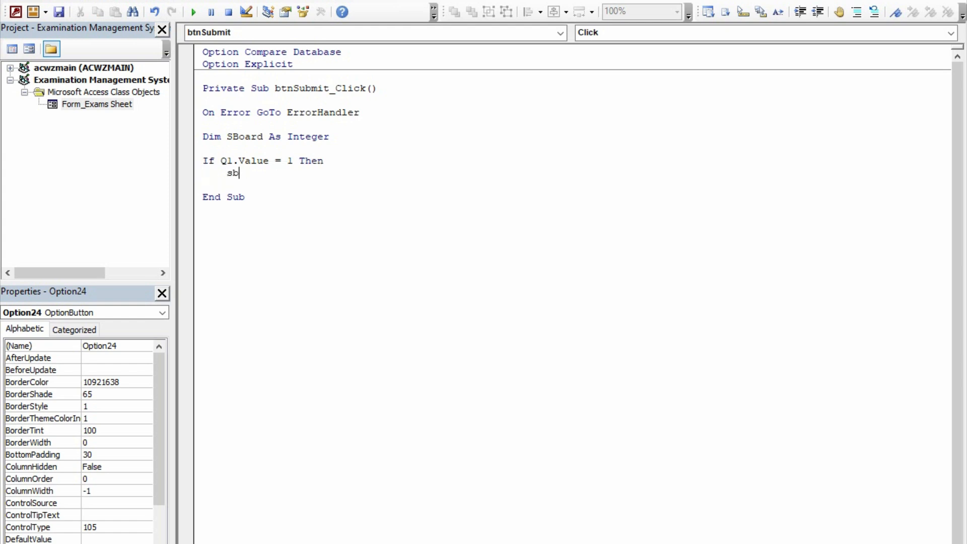
{"action": "type", "text": "oard=sboard+1"}
{"action": "key", "text": "Return"}
Step: Complete the Q1 condition with an Else branch of SBoard = SBoard + 0 and a closing End If
{"action": "key", "text": "BackSpace"}
{"action": "type", "text": "else"}
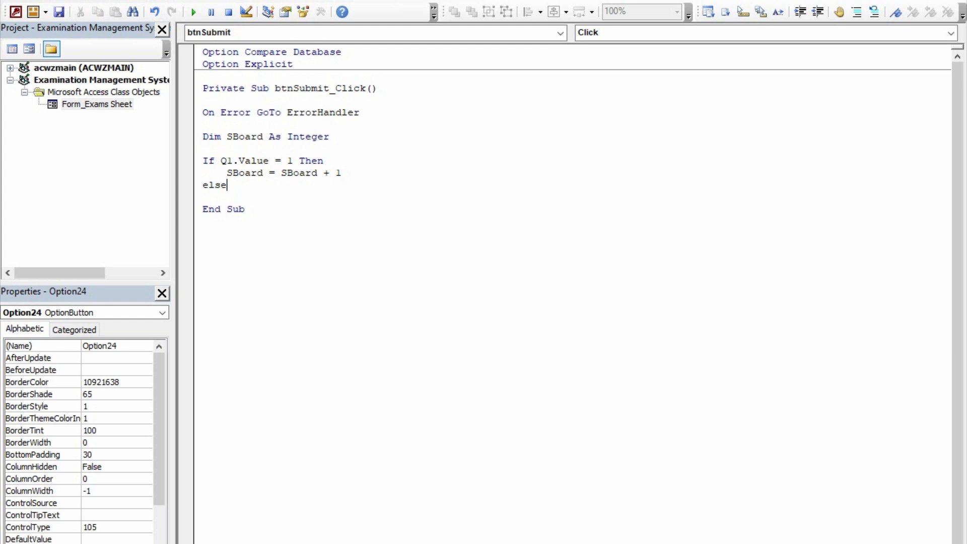
{"action": "key", "text": "Return"}
{"action": "key", "text": "Tab"}
{"action": "type", "text": "sborad"}
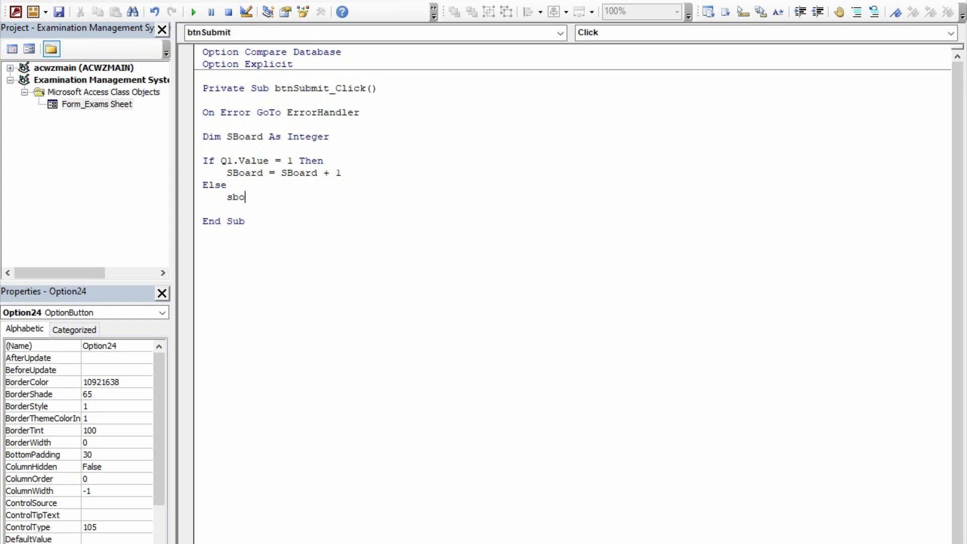
{"action": "key", "text": "BackSpace"}
{"action": "key", "text": "BackSpace"}
{"action": "key", "text": "BackSpace"}
{"action": "type", "text": "ard=s"}
{"action": "type", "text": "oard + 0"}
{"action": "key", "text": "Return"}
{"action": "key", "text": "BackSpace"}
{"action": "type", "text": "endif"}
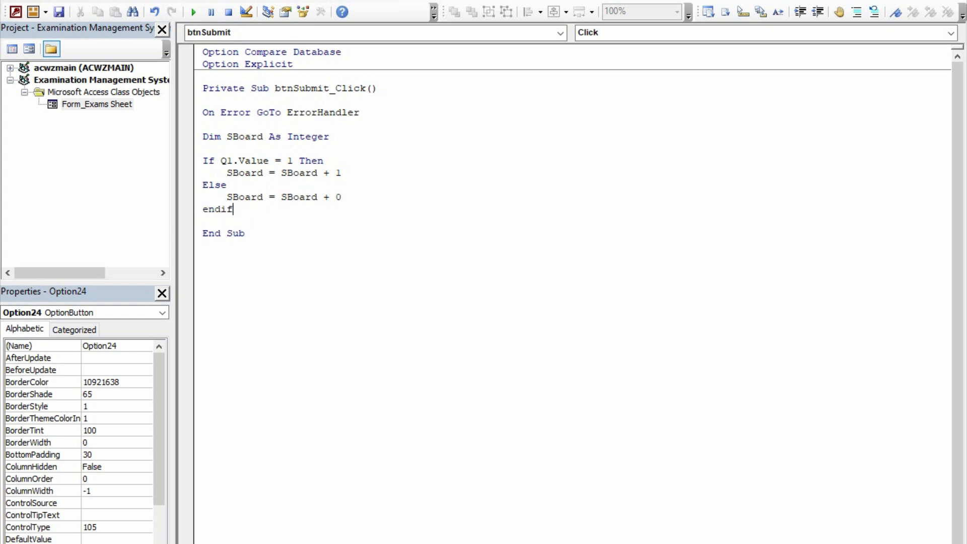
{"action": "key", "text": "Return"}
{"action": "key", "text": "Return"}
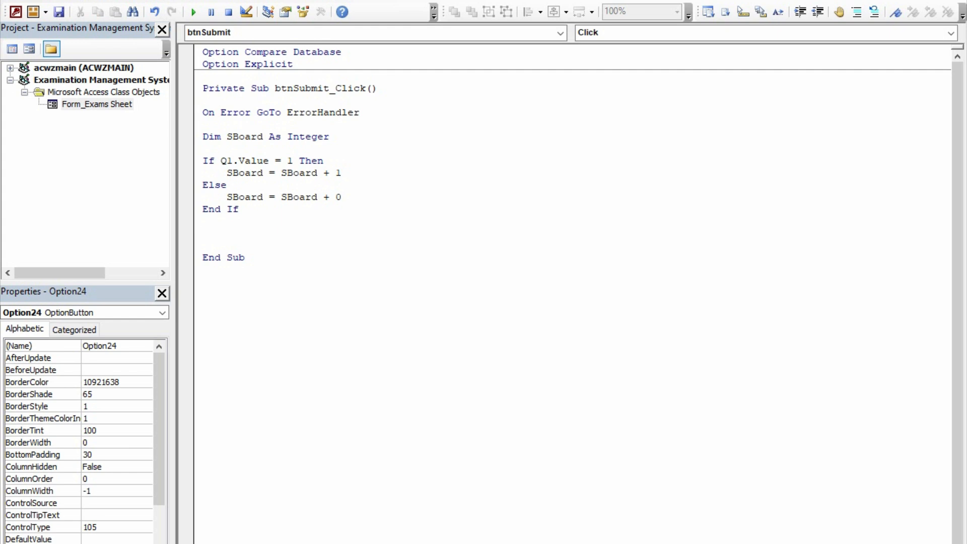
Step: Start an If block testing Q2.Value = 1 that runs the indented line SBoard = SBoard + 1
{"action": "type", "text": "if Q2.value"}
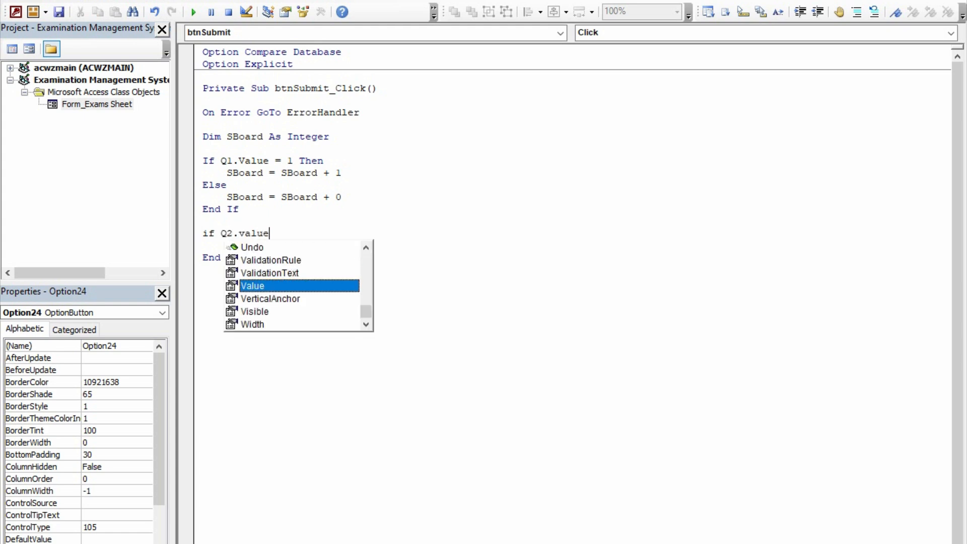
{"action": "key", "text": "Tab"}
{"action": "type", "text": "=1"}
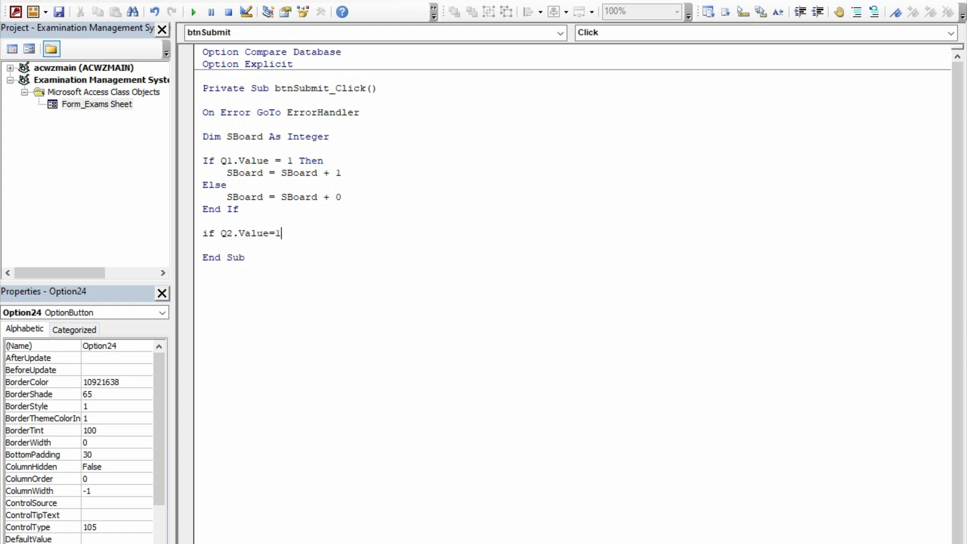
{"action": "type", "text": " then"}
{"action": "key", "text": "Return"}
{"action": "key", "text": "Tab"}
{"action": "type", "text": "sbo"}
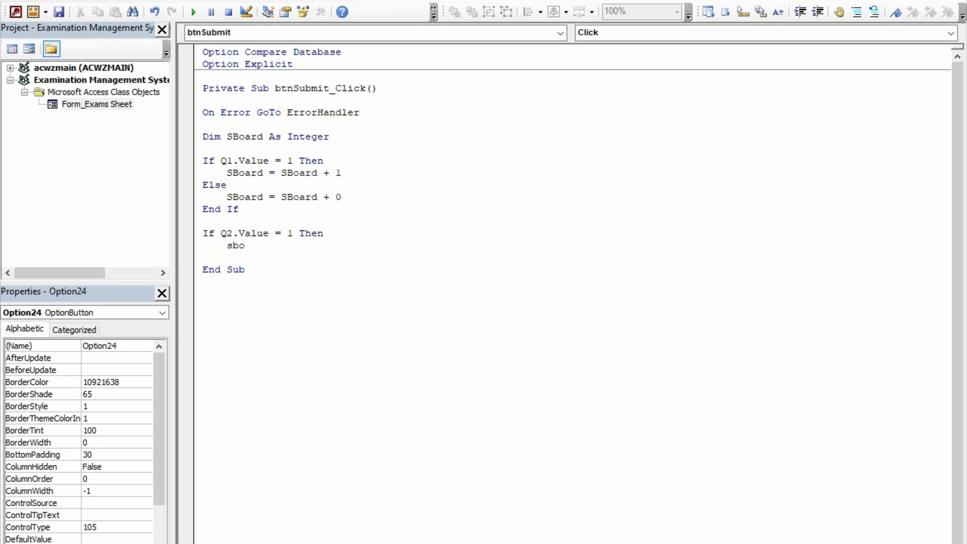
{"action": "type", "text": "ard=sboard+1"}
{"action": "key", "text": "Return"}
Step: Complete the Q2 condition with an Else branch of SBoard = SBoard + 0 and a closing End If
{"action": "key", "text": "BackSpace"}
{"action": "type", "text": "EN"}
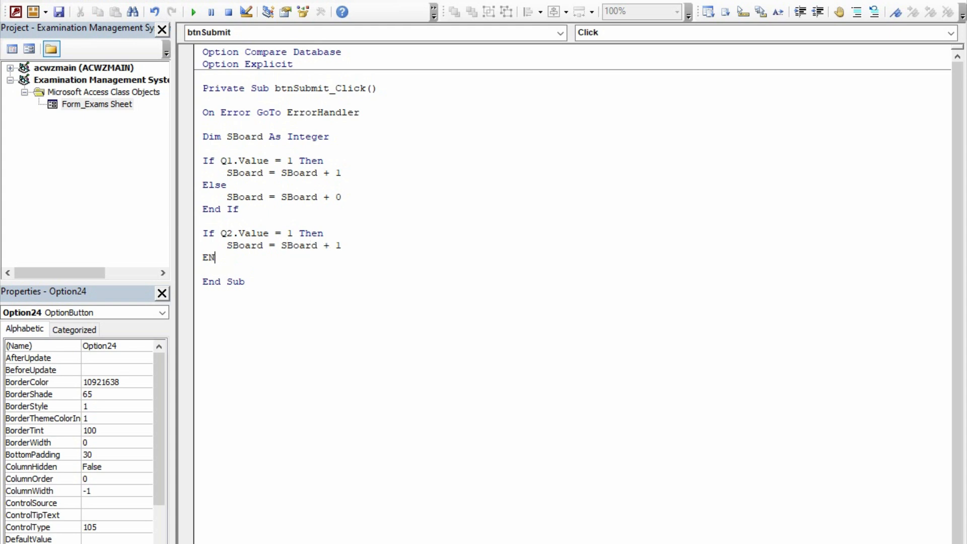
{"action": "key", "text": "BackSpace"}
{"action": "key", "text": "BackSpace"}
{"action": "type", "text": "else"}
{"action": "key", "text": "Return"}
{"action": "type", "text": "\\"}
{"action": "key", "text": "BackSpace"}
{"action": "key", "text": "Tab"}
{"action": "type", "text": "sboard=sboard+0"}
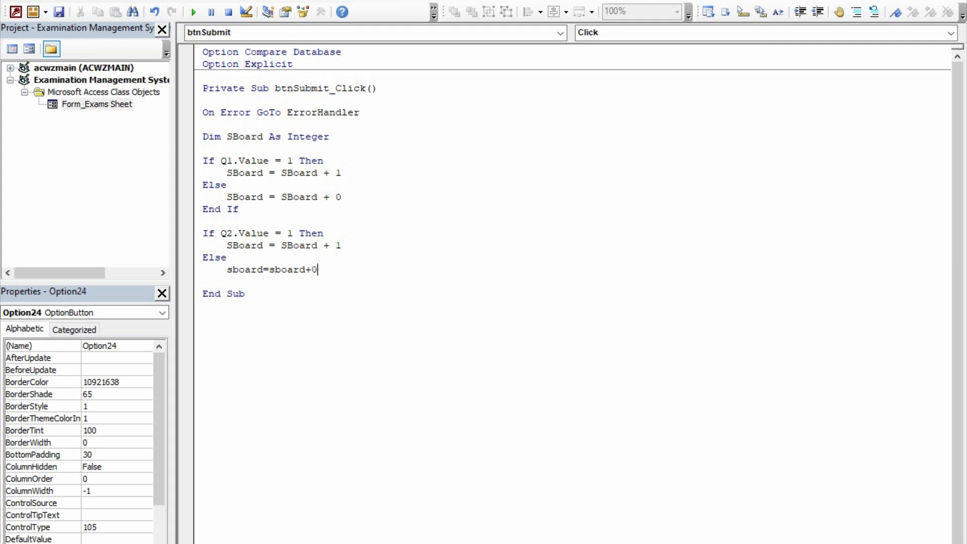
{"action": "key", "text": "Return"}
{"action": "type", "text": "end"}
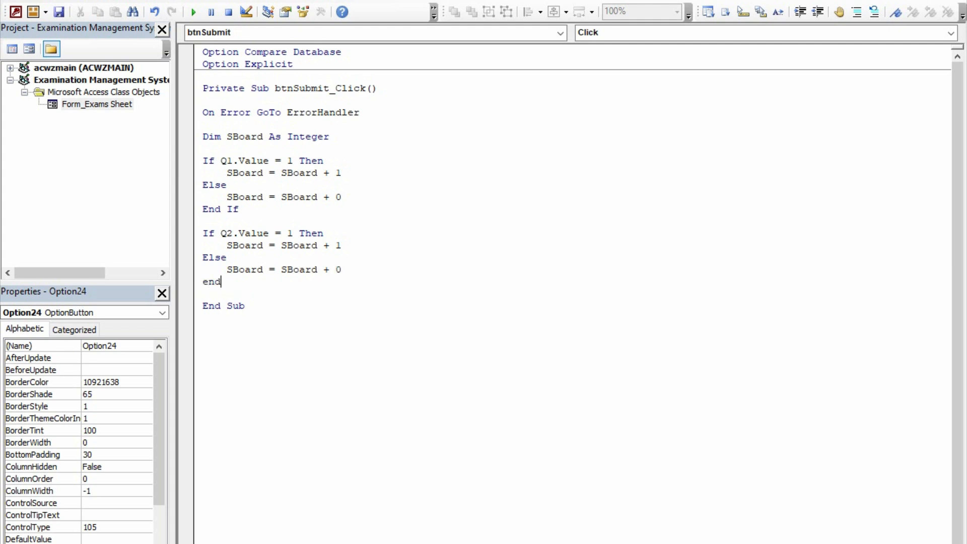
{"action": "type", "text": " if"}
{"action": "key", "text": "Return"}
{"action": "key", "text": "Return"}
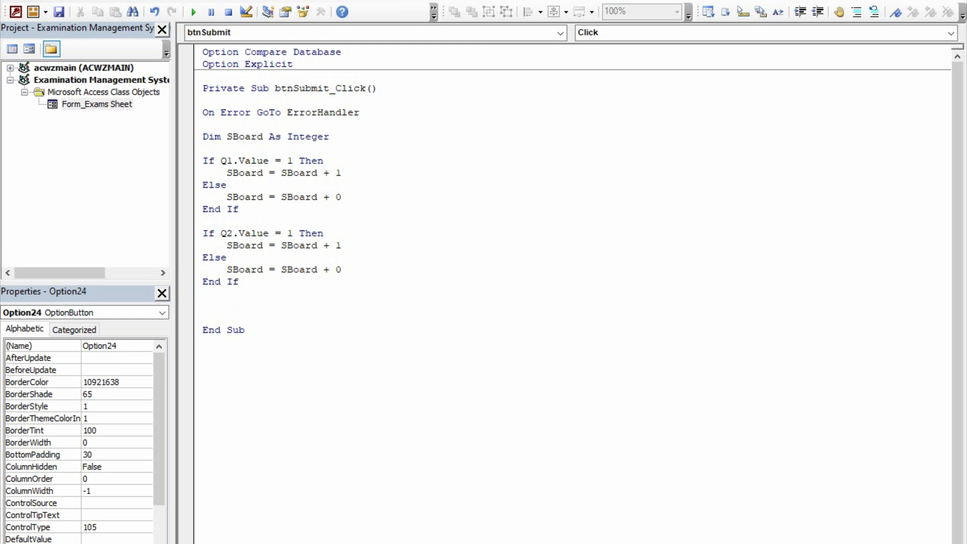
Step: Start an If block testing Q3.Value = 1 that runs the indented line SBoard = SBoard + 1
{"action": "type", "text": "if Q3.value"}
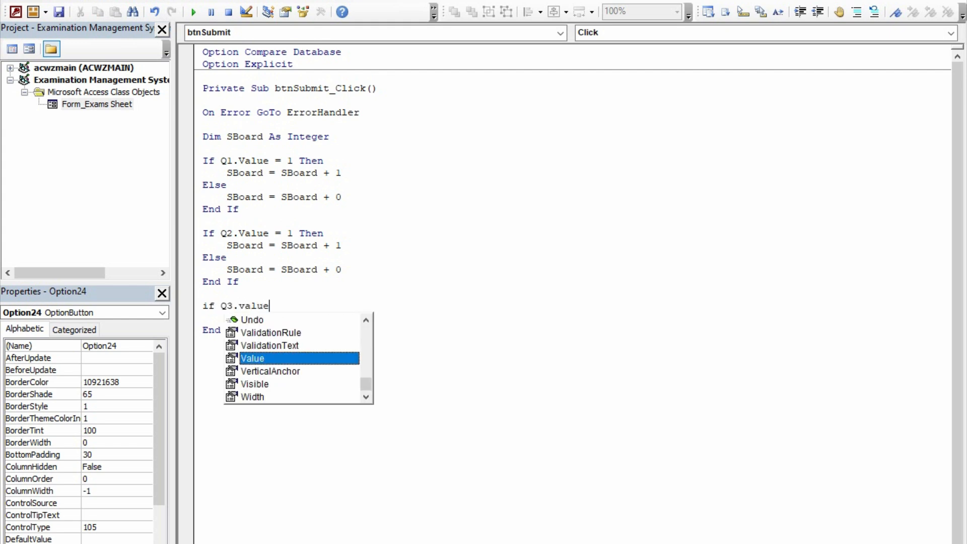
{"action": "key", "text": "Tab"}
{"action": "type", "text": "=1"}
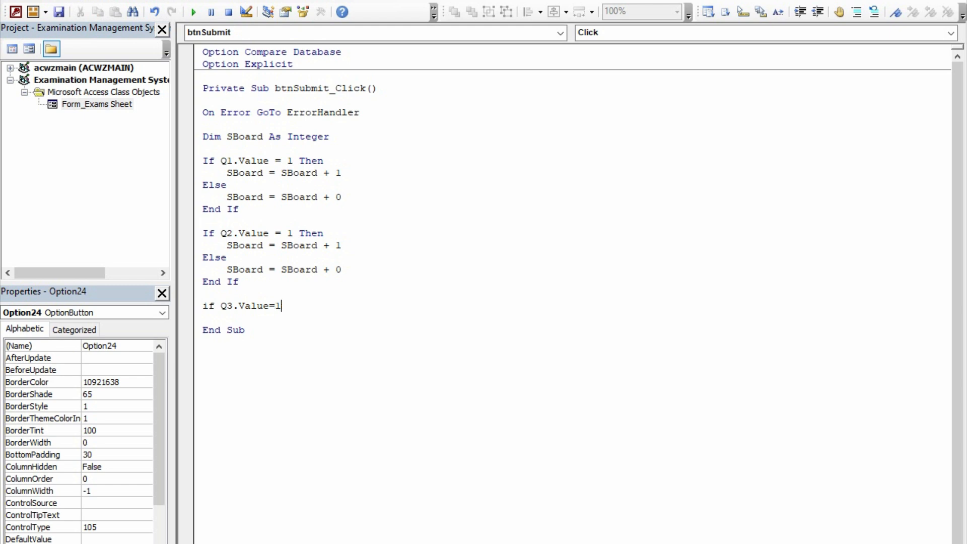
{"action": "type", "text": " then\\"}
{"action": "key", "text": "BackSpace"}
{"action": "key", "text": "BackSpace"}
{"action": "key", "text": "Return"}
{"action": "key", "text": "Tab"}
{"action": "type", "text": "sbo"}
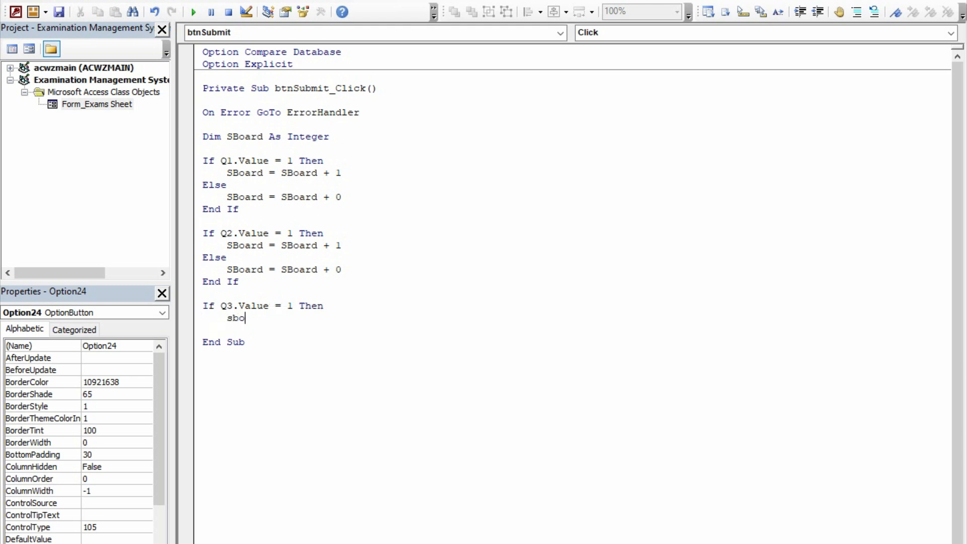
{"action": "type", "text": "ard=sboard+1"}
{"action": "key", "text": "Return"}
Step: Complete the Q3 condition with an Else branch of SBoard = SBoard + 0 and a closing End If
{"action": "key", "text": "BackSpace"}
{"action": "type", "text": "else"}
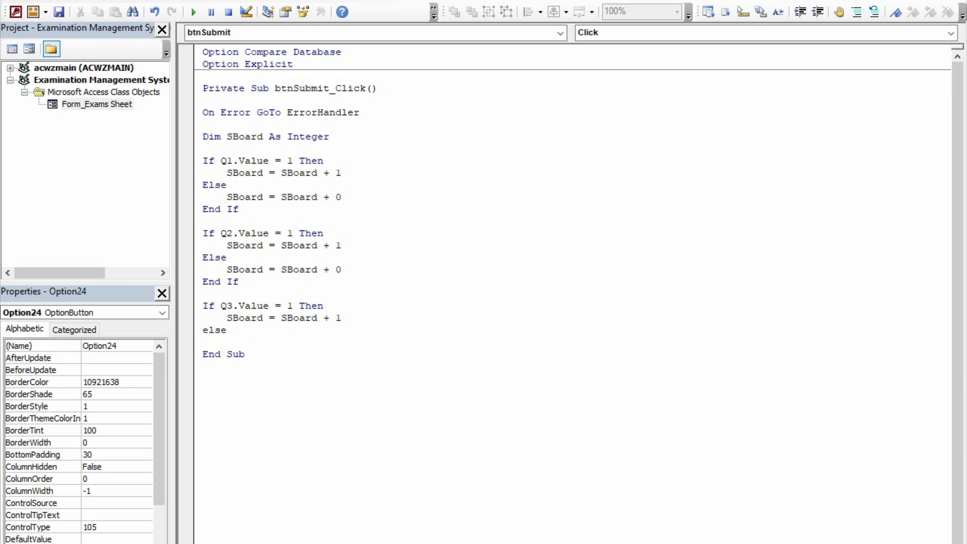
{"action": "key", "text": "Return"}
{"action": "key", "text": "Tab"}
{"action": "type", "text": "sboard=sboard+0"}
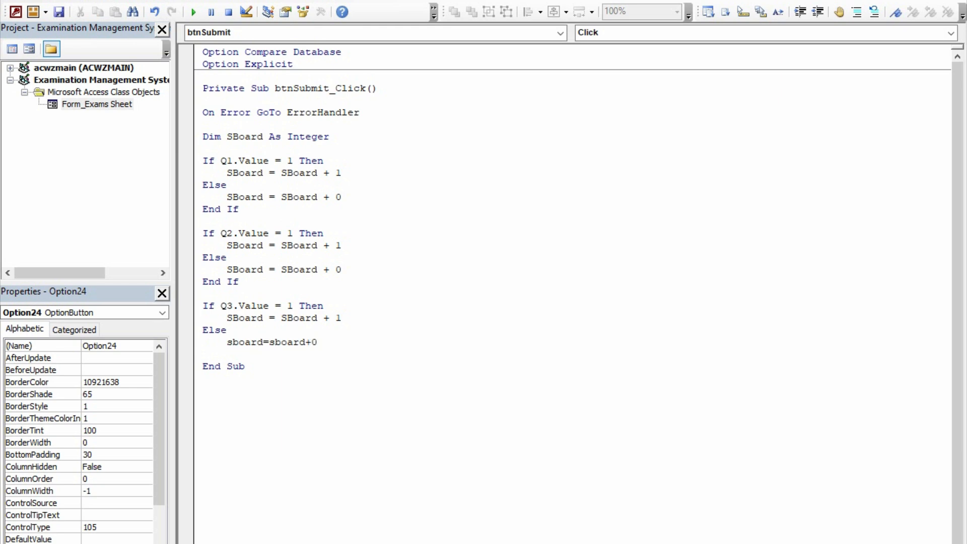
{"action": "key", "text": "Return"}
{"action": "key", "text": "BackSpace"}
{"action": "type", "text": "endif"}
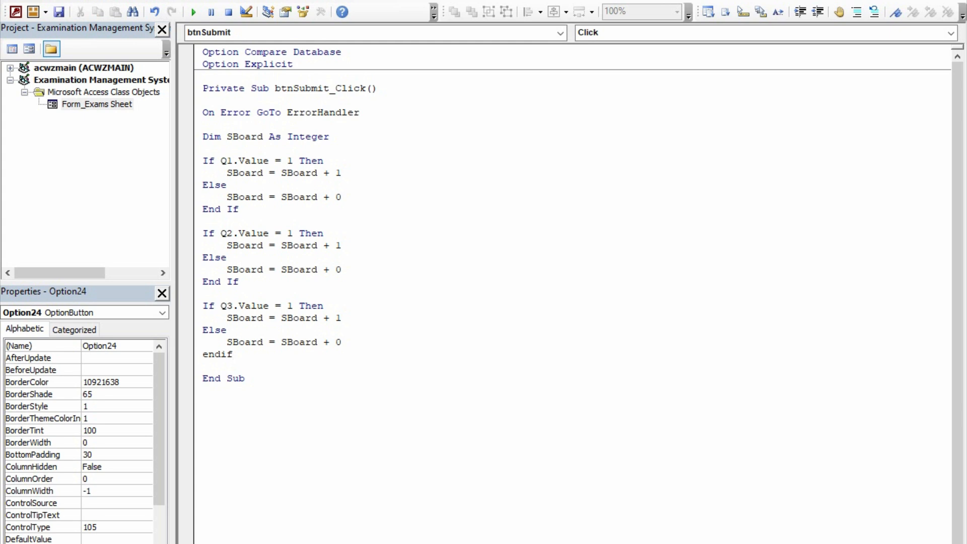
{"action": "key", "text": "Return"}
{"action": "key", "text": "Return"}
Step: Begin an If statement testing Q4.Value = 1 below the Q3 block
{"action": "type", "text": "if"}
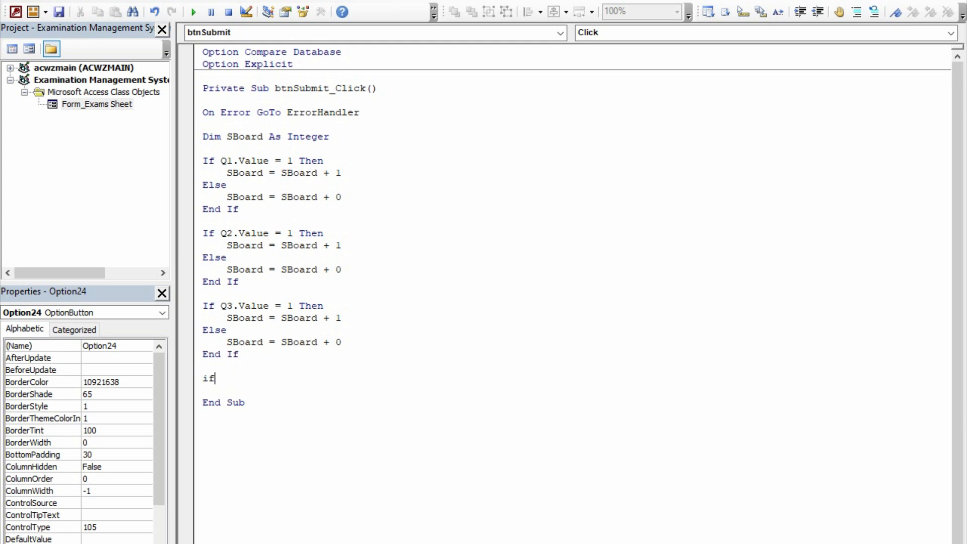
{"action": "type", "text": " Q4.avlu"}
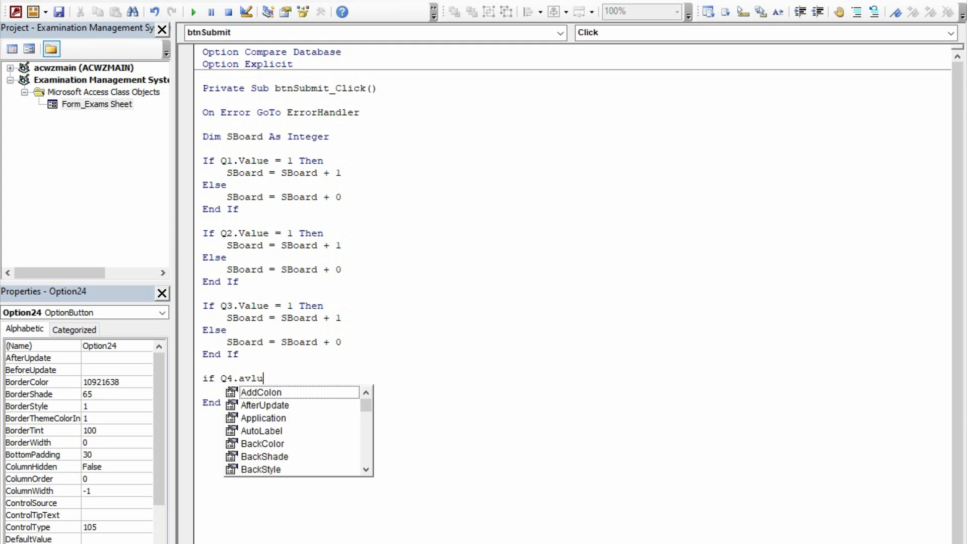
{"action": "key", "text": "BackSpace"}
{"action": "key", "text": "BackSpace"}
{"action": "key", "text": "BackSpace"}
{"action": "key", "text": "BackSpace"}
{"action": "type", "text": "val"}
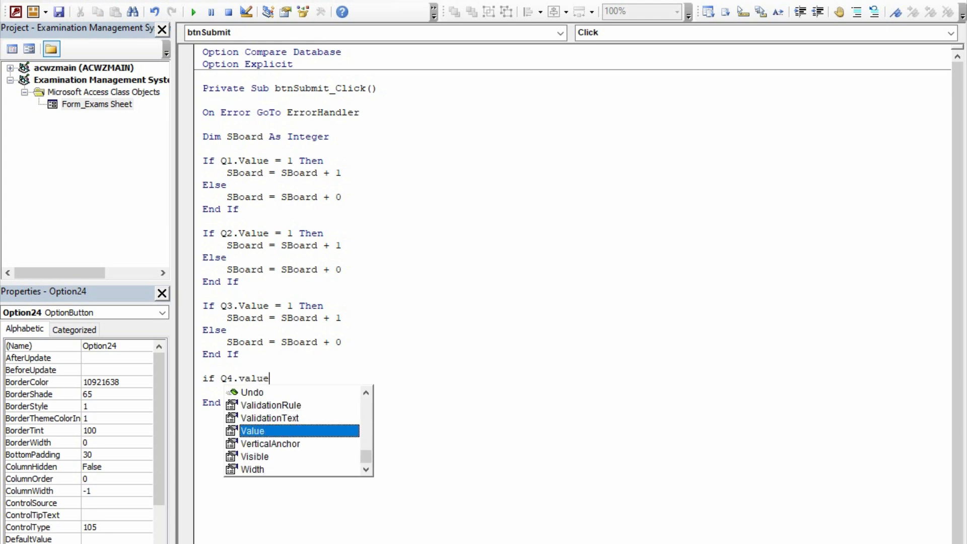
{"action": "key", "text": "Tab"}
{"action": "type", "text": "=1"}
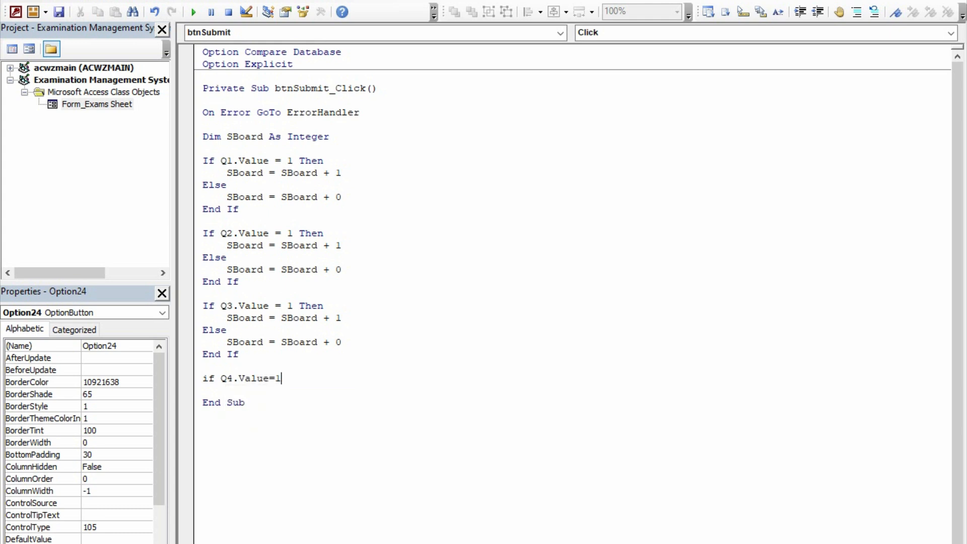
{"action": "type", "text": " teh"}
{"action": "key", "text": "BackSpace"}
{"action": "key", "text": "BackSpace"}
{"action": "type", "text": "hen\\"}
{"action": "key", "text": "BackSpace"}
Step: Add the indented line SBoard = SBoard + 1 inside the Q4 condition
{"action": "key", "text": "Return"}
{"action": "key", "text": "Tab"}
{"action": "type", "text": "sbo"}
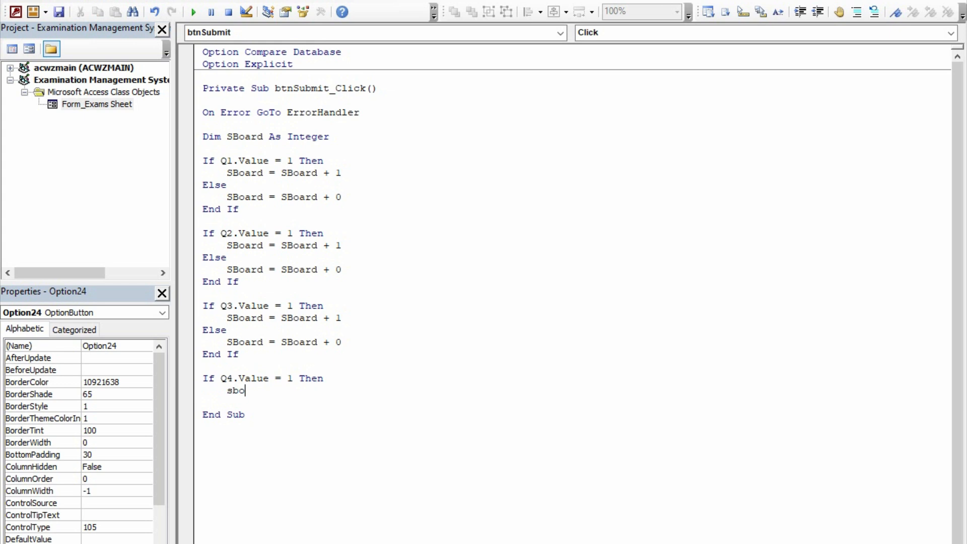
{"action": "type", "text": "ard=sboard+1"}
{"action": "key", "text": "Return"}
{"action": "key", "text": "Tab"}
{"action": "key", "text": "Tab"}
{"action": "key", "text": "BackSpace"}
{"action": "key", "text": "BackSpace"}
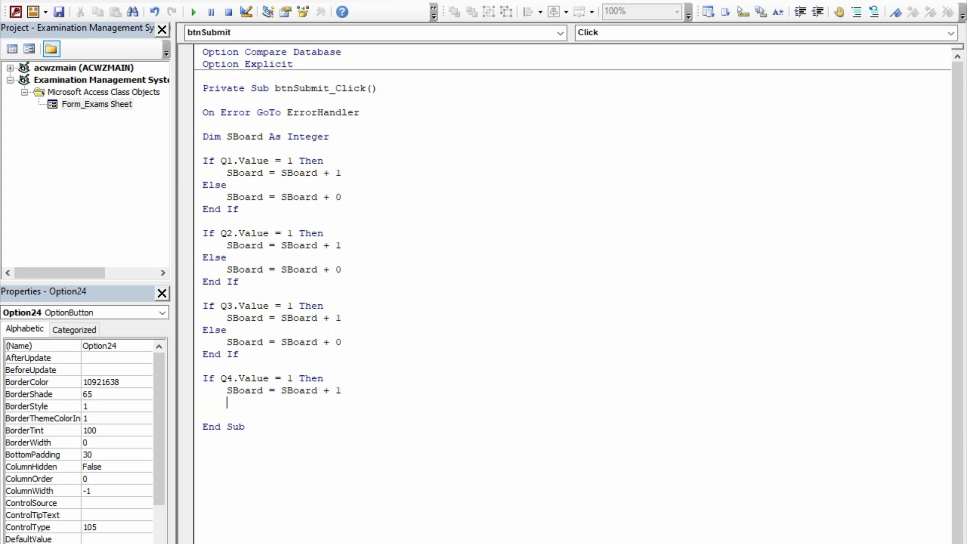
Step: Complete the Q4 condition with an Else branch of SBoard = SBoard + 0 and a closing End If
{"action": "key", "text": "Tab"}
{"action": "key", "text": "BackSpace"}
{"action": "type", "text": "ELSE"}
{"action": "key", "text": "Return"}
{"action": "key", "text": "Tab"}
{"action": "type", "text": "sboard=sbop"}
{"action": "key", "text": "BackSpace"}
{"action": "type", "text": "ard + "}
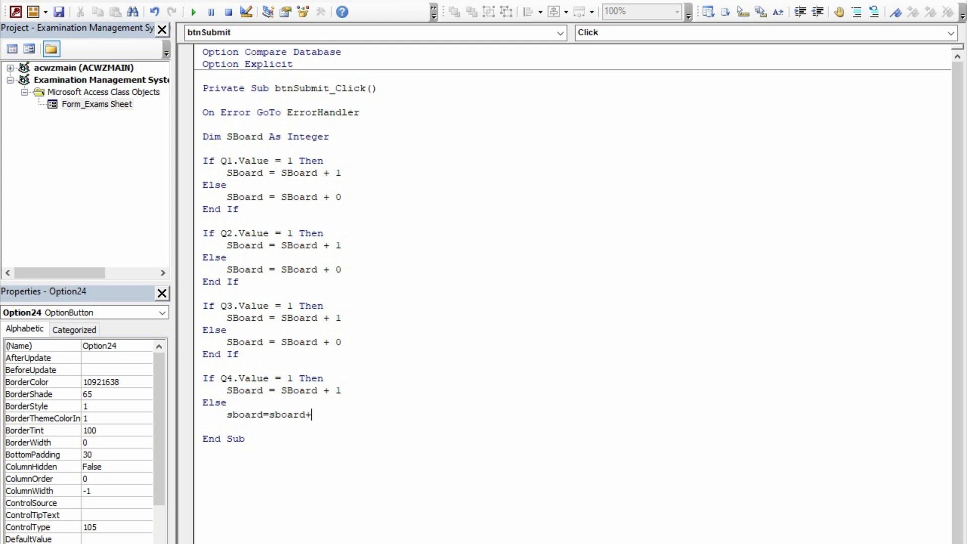
{"action": "type", "text": "0"}
{"action": "key", "text": "Return"}
{"action": "key", "text": "BackSpace"}
{"action": "type", "text": "end if"}
{"action": "key", "text": "Return"}
{"action": "key", "text": "Return"}
Step: Begin an If statement testing Q5.Value = 1 below the Q4 block
{"action": "type", "text": "if"}
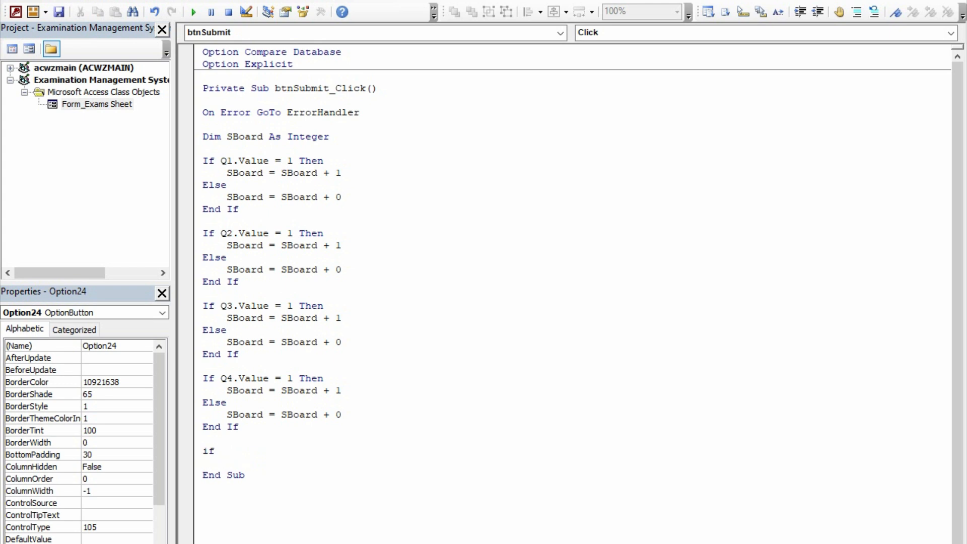
{"action": "type", "text": " Q5.value"}
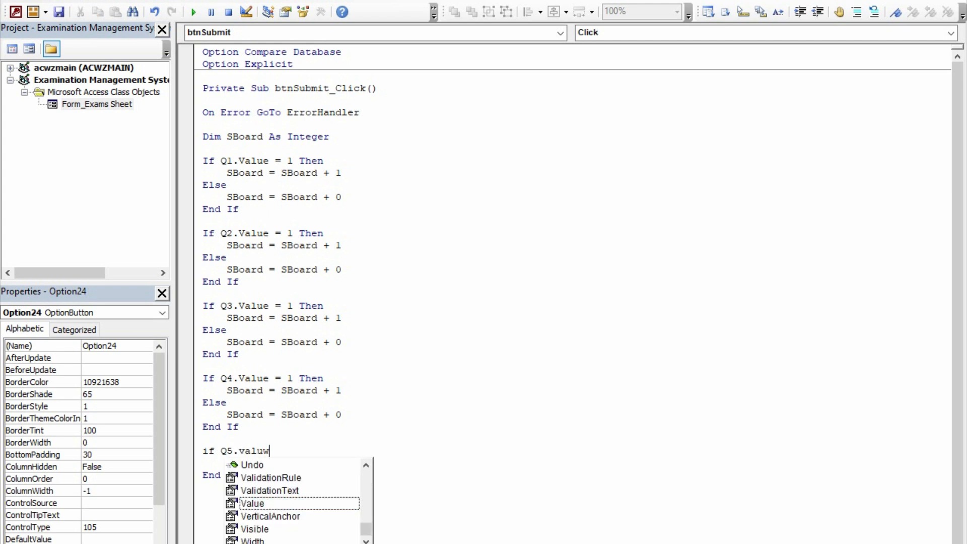
{"action": "key", "text": "Tab"}
{"action": "type", "text": "=1 then"}
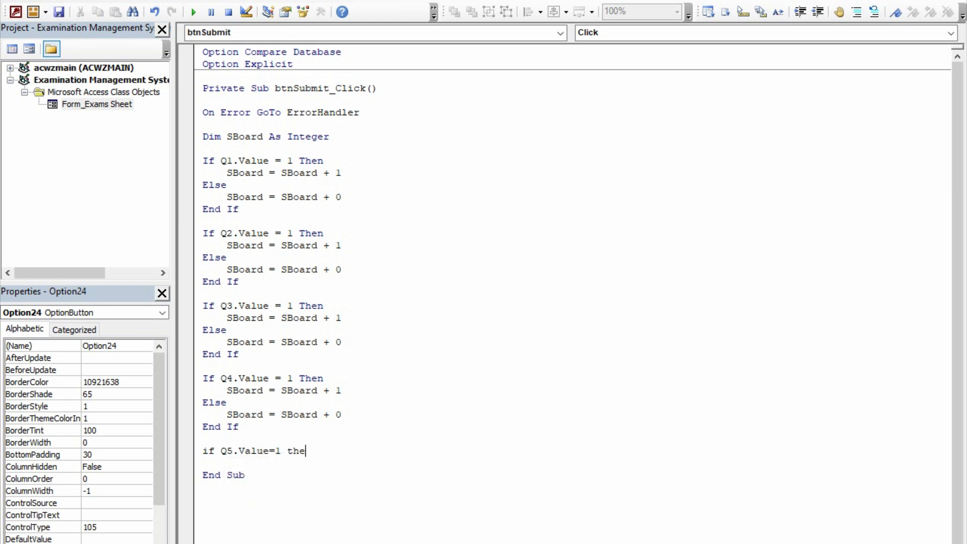
{"action": "key", "text": "Return"}
Step: Add the indented line SBoard = SBoard + 10 inside the Q5 condition
{"action": "key", "text": "Tab"}
{"action": "type", "text": "sbo"}
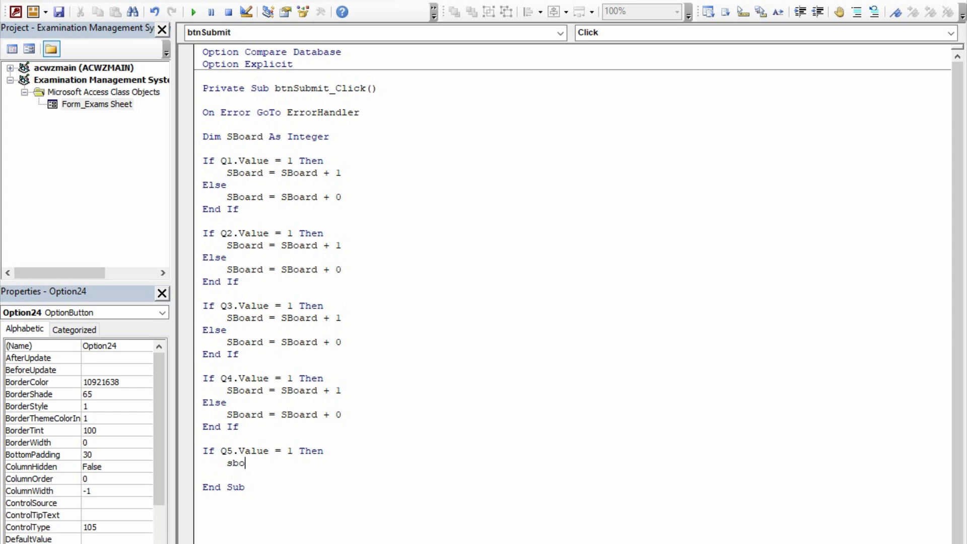
{"action": "type", "text": "ard"}
{"action": "type", "text": "="}
{"action": "type", "text": "sb[r"}
{"action": "key", "text": "BackSpace"}
{"action": "key", "text": "BackSpace"}
{"action": "type", "text": "o"}
{"action": "key", "text": "BackSpace"}
{"action": "type", "text": "oard+10"}
{"action": "key", "text": "Return"}
Step: Complete the Q5 condition with an Else branch of SBoard = SBoard + 0 and a closing End If
{"action": "key", "text": "BackSpace"}
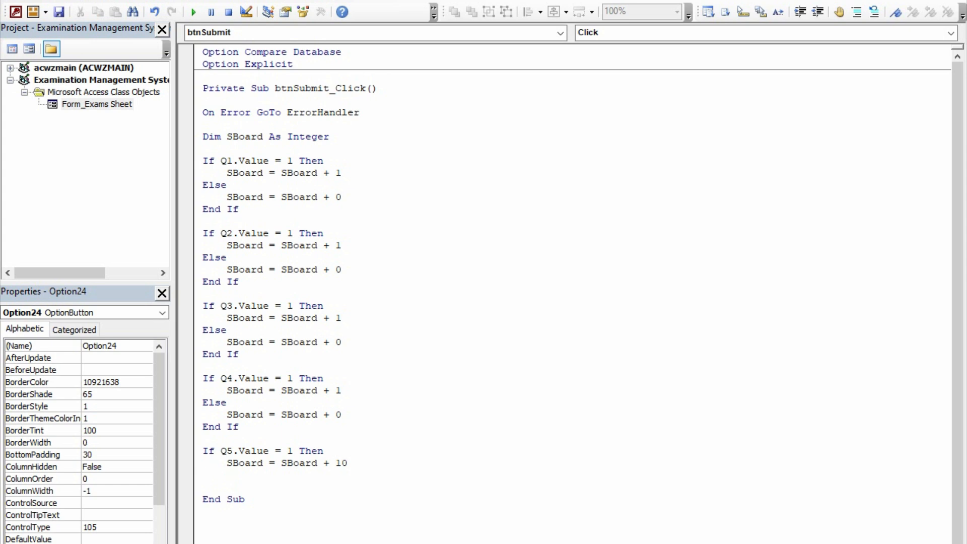
{"action": "type", "text": "else"}
{"action": "key", "text": "Return"}
{"action": "key", "text": "Tab"}
{"action": "type", "text": "sboar"}
{"action": "key", "text": "BackSpace"}
{"action": "key", "text": "BackSpace"}
{"action": "key", "text": "BackSpace"}
{"action": "type", "text": "pe"}
{"action": "key", "text": "BackSpace"}
{"action": "key", "text": "BackSpace"}
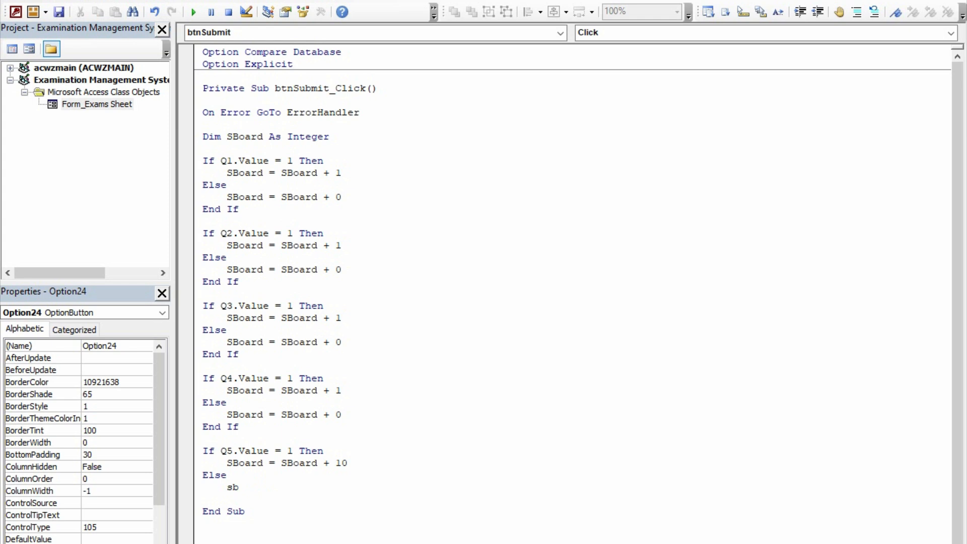
{"action": "type", "text": "oard=sboard+0"}
{"action": "key", "text": "Return"}
{"action": "key", "text": "BackSpace"}
{"action": "type", "text": "endif"}
{"action": "key", "text": "Up"}
Step: Change the points added for a correct answer to 10 in the Q4, Q3, Q2 and Q1 conditions
{"action": "left_click", "coordinate": [344, 394]}
{"action": "type", "text": "0"}
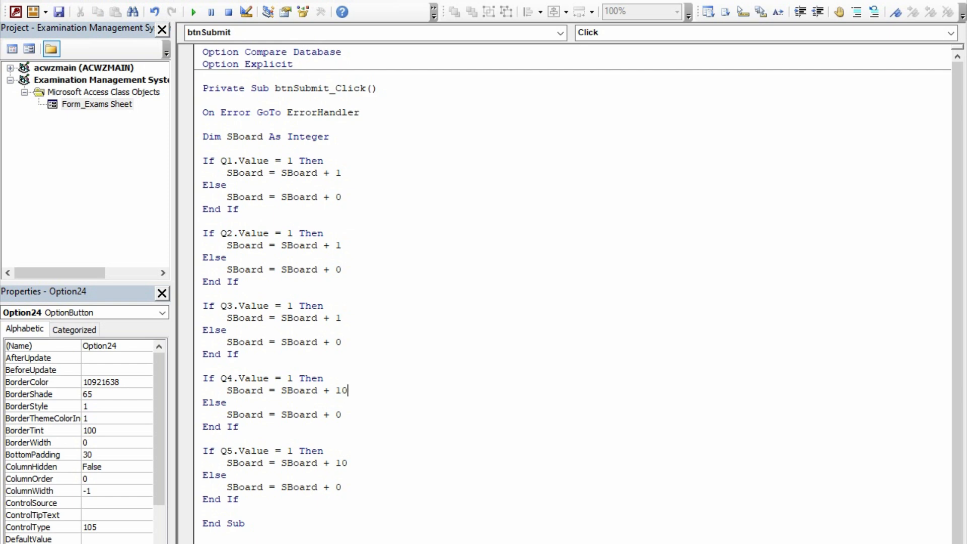
{"action": "left_click", "coordinate": [347, 318]}
{"action": "type", "text": "0"}
{"action": "left_click", "coordinate": [346, 245]}
{"action": "type", "text": "0"}
{"action": "left_click", "coordinate": [344, 173]}
{"action": "type", "text": "0"}
Step: Review the answer options on the Exams Sheet form and set the tested value to 3 in the Q3 and Q5 conditions
{"action": "key", "text": "alt+Tab"}
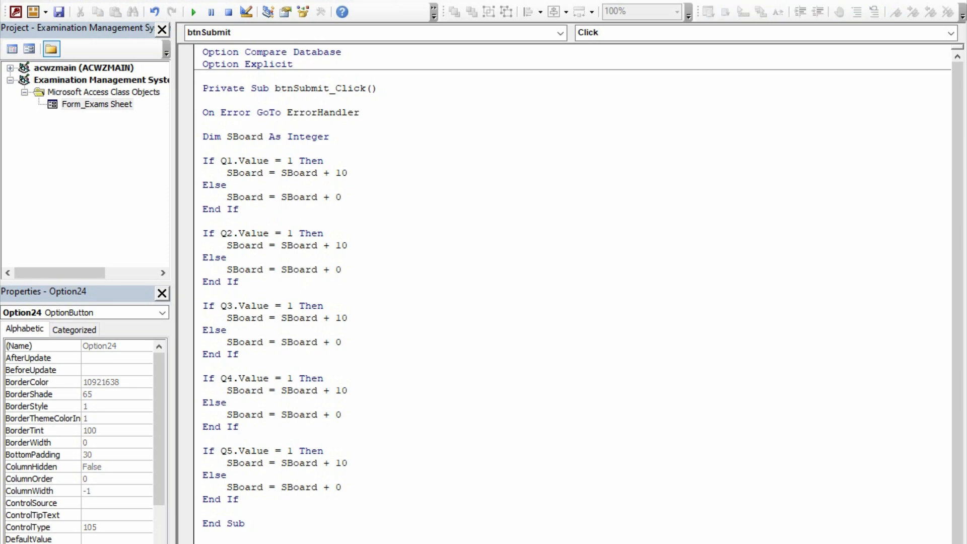
{"action": "scroll", "coordinate": [373, 348], "scroll_direction": "down", "scroll_amount": 3}
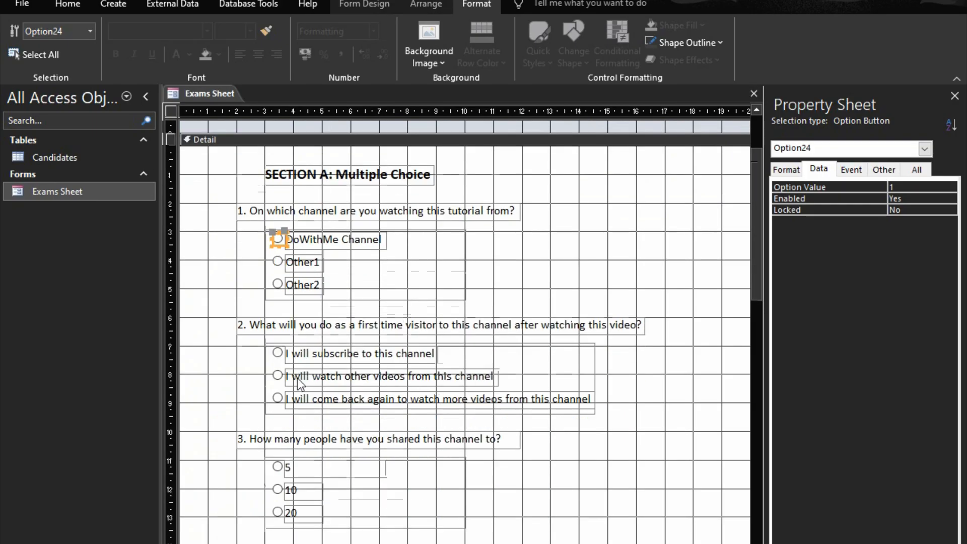
{"action": "scroll", "coordinate": [300, 384], "scroll_direction": "down", "scroll_amount": 1}
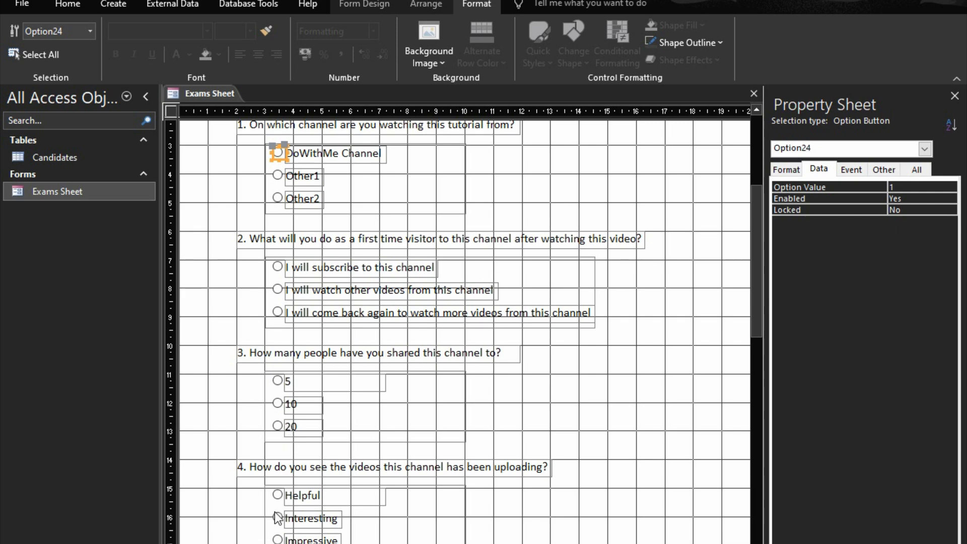
{"action": "scroll", "coordinate": [290, 534], "scroll_direction": "down", "scroll_amount": 3}
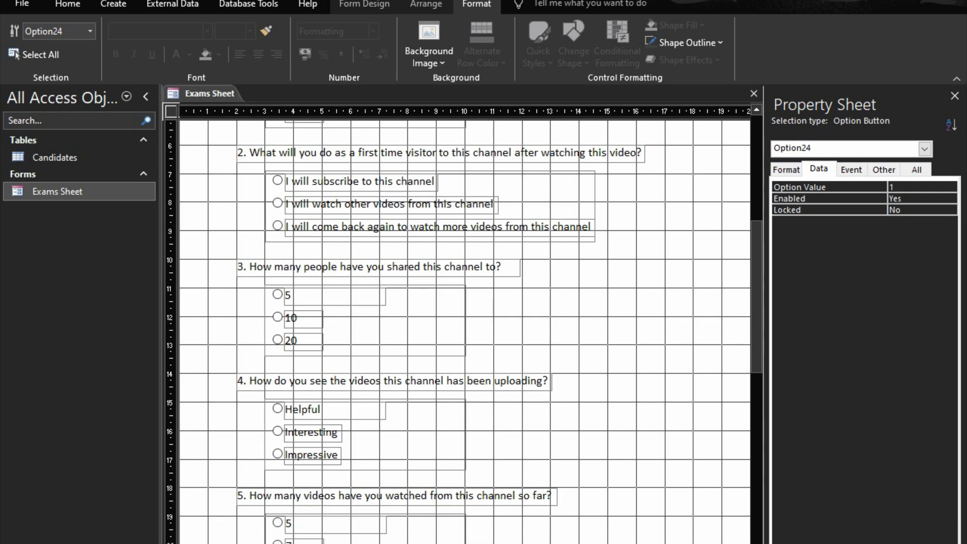
{"action": "key", "text": "alt+Tab"}
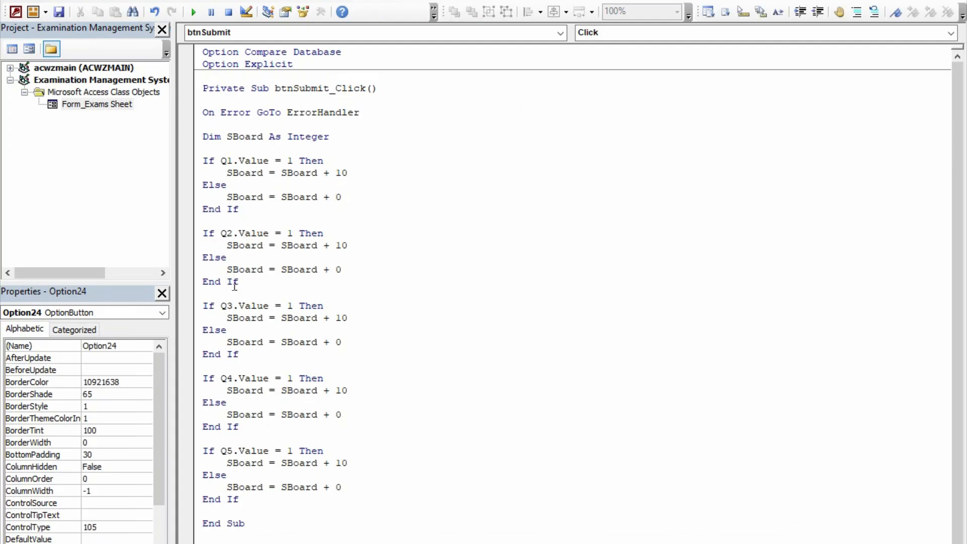
{"action": "double_click", "coordinate": [292, 304]}
{"action": "type", "text": "3"}
{"action": "double_click", "coordinate": [291, 451]}
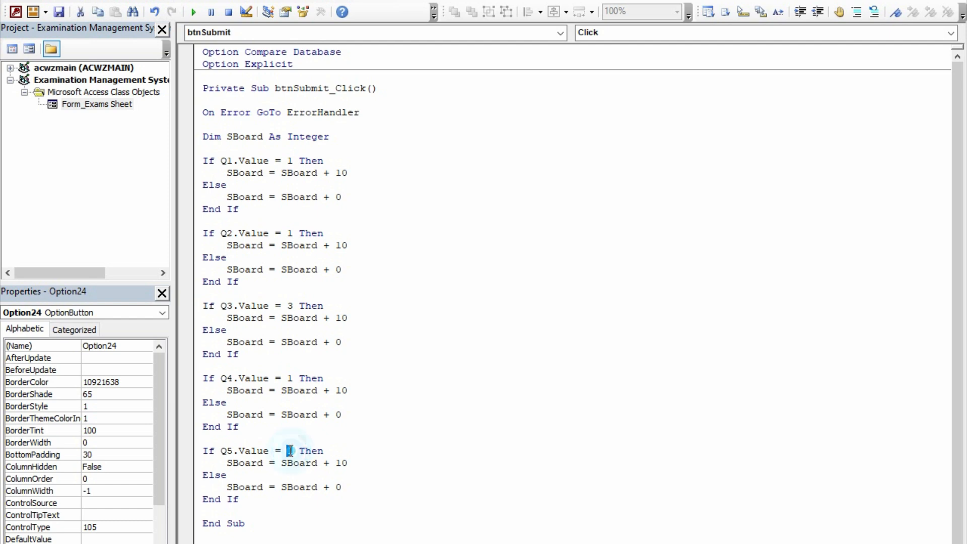
{"action": "type", "text": "3"}
Step: Add a MsgBox SBoard statement below the End If of the Q5 block to show the score
{"action": "left_click", "coordinate": [307, 503]}
{"action": "key", "text": "Return"}
{"action": "key", "text": "Return"}
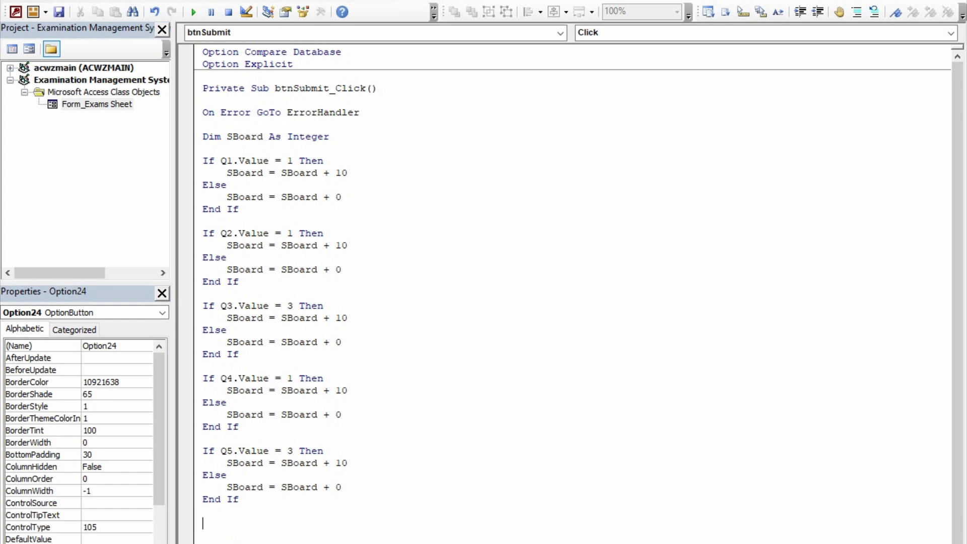
{"action": "type", "text": "msgbox sboard"}
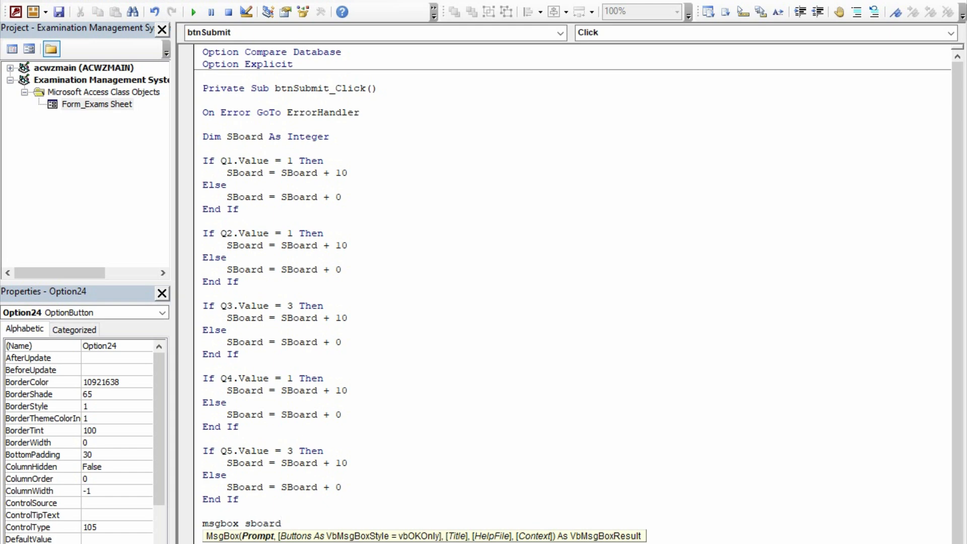
Step: Compile the project, comment out the On Error GoTo ErrorHandler statement, and compile it again
{"action": "key", "text": "Up"}
{"action": "key", "text": "F5"}
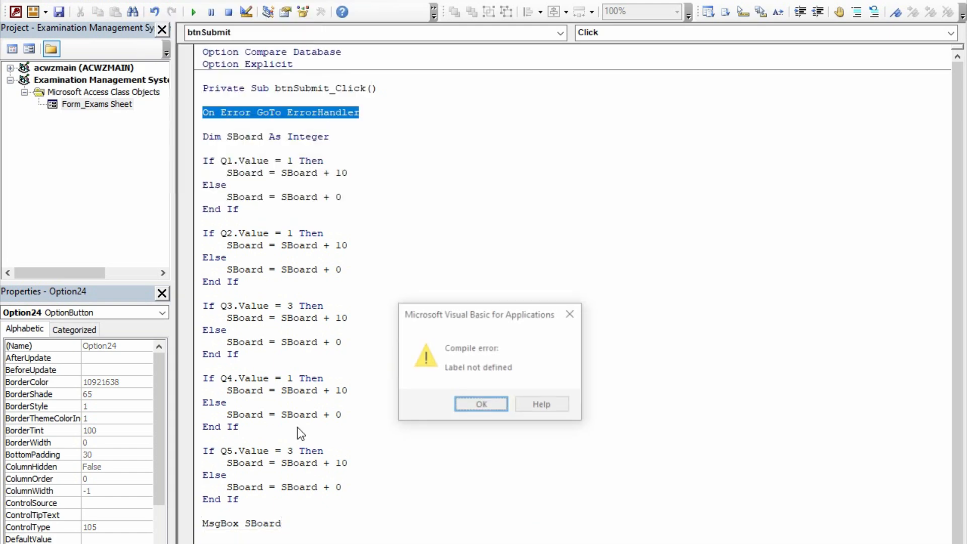
{"action": "left_click", "coordinate": [489, 405]}
{"action": "left_click", "coordinate": [204, 111]}
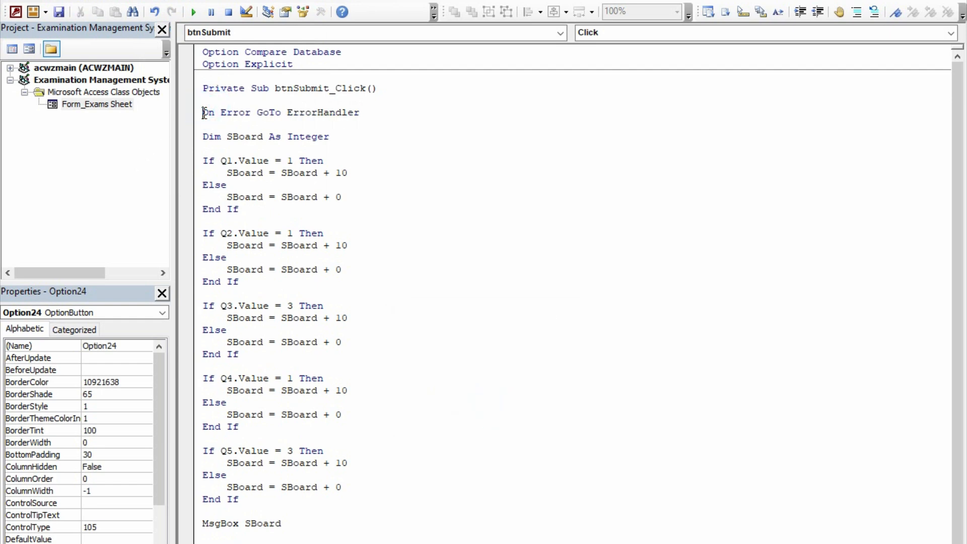
{"action": "type", "text": "'"}
{"action": "left_click", "coordinate": [232, 160]}
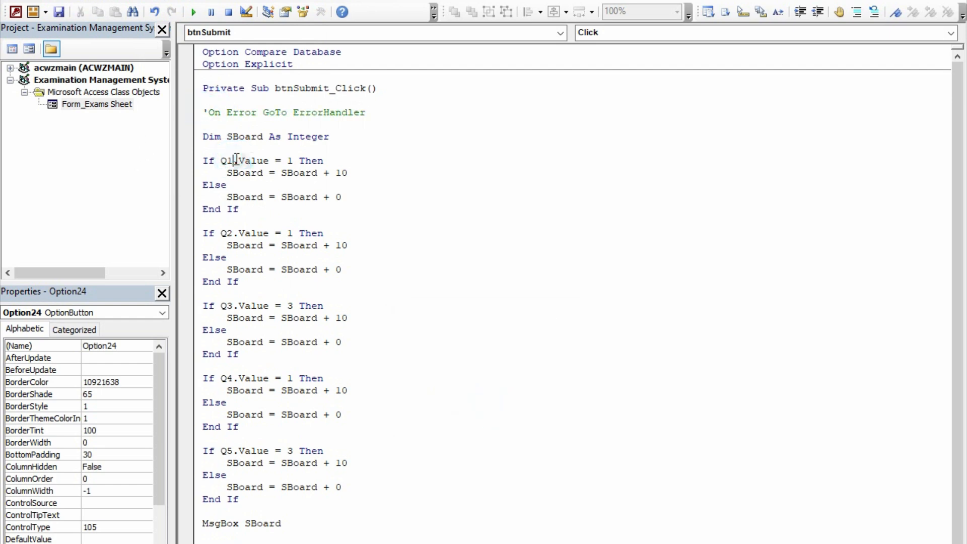
{"action": "key", "text": "alt+d"}
{"action": "key", "text": "Return"}
Step: Switch to Access, show the Exams Sheet in Form view, and choose DoWithMe Channel for question 1
{"action": "left_click", "coordinate": [34, 46]}
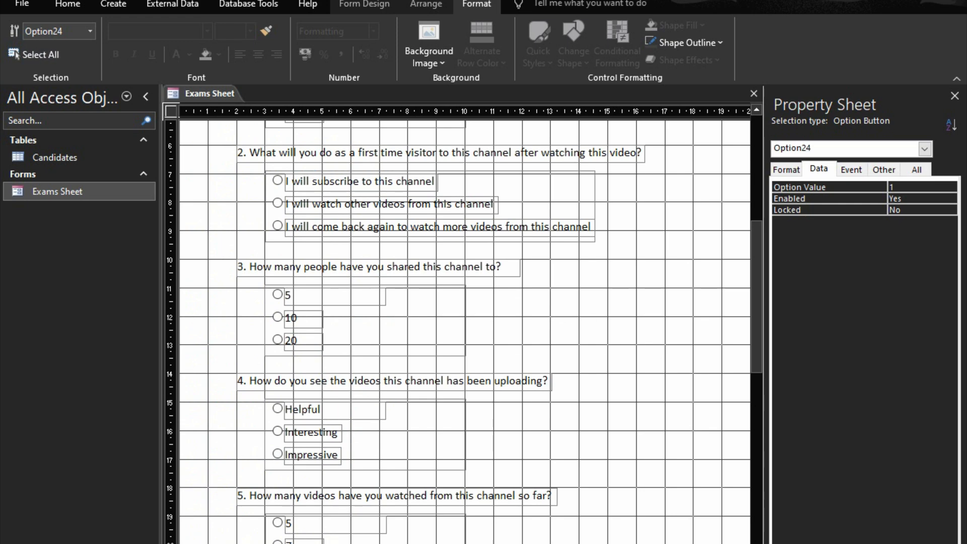
{"action": "key", "text": "F5"}
{"action": "scroll", "coordinate": [584, 462], "scroll_direction": "down", "scroll_amount": 2}
{"action": "scroll", "coordinate": [577, 416], "scroll_direction": "up", "scroll_amount": 2}
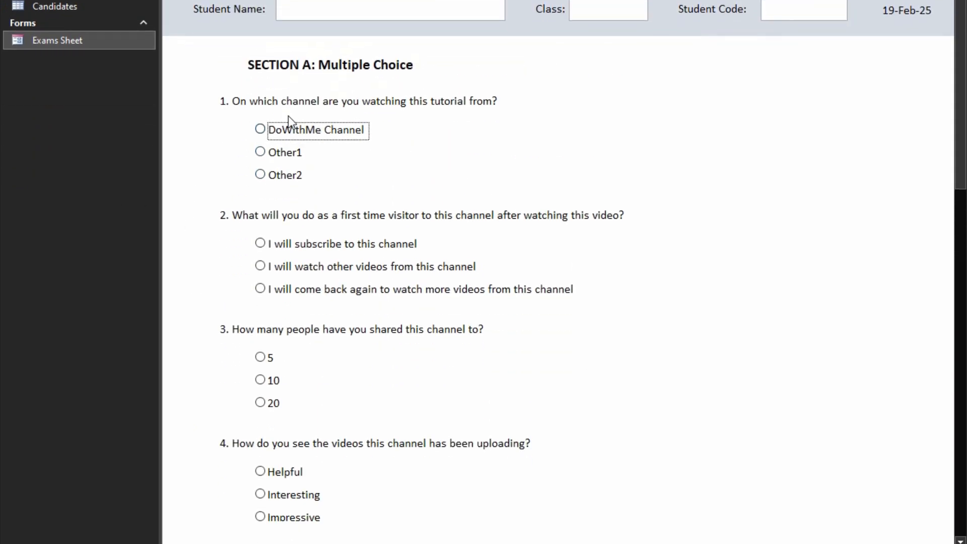
{"action": "left_click", "coordinate": [260, 129]}
Step: Submit the exam to check the score for question 1 and dismiss the message box
{"action": "scroll", "coordinate": [512, 232], "scroll_direction": "down", "scroll_amount": 2}
{"action": "scroll", "coordinate": [512, 231], "scroll_direction": "down", "scroll_amount": 10}
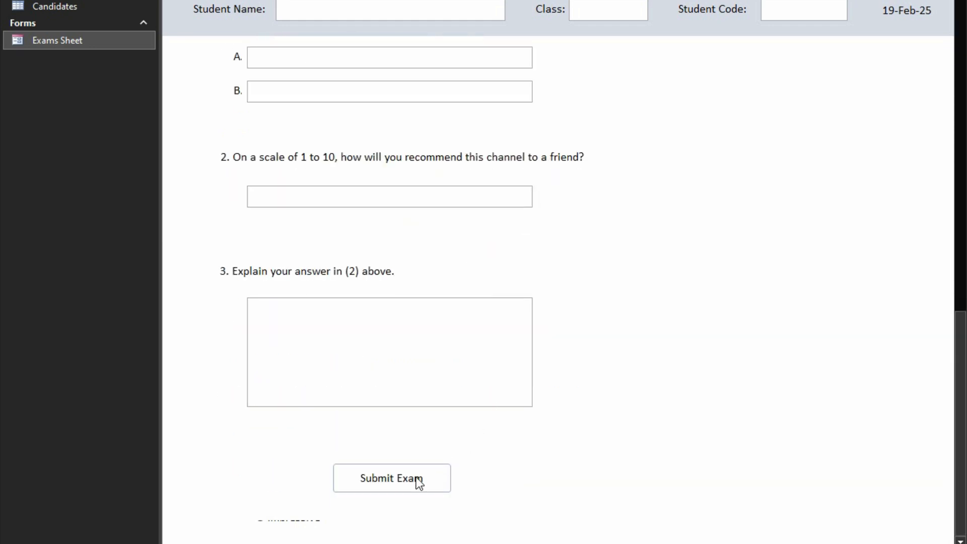
{"action": "left_click", "coordinate": [418, 482]}
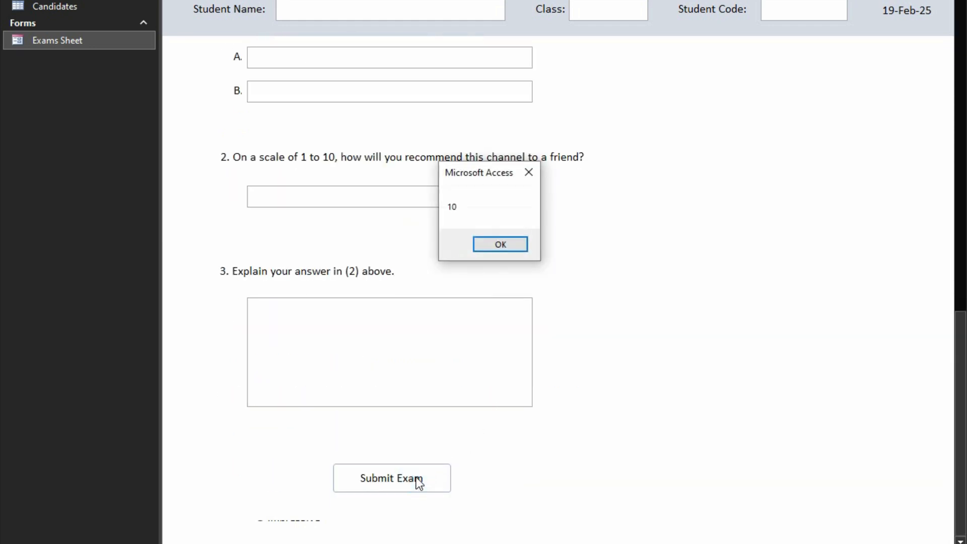
{"action": "left_click", "coordinate": [484, 241]}
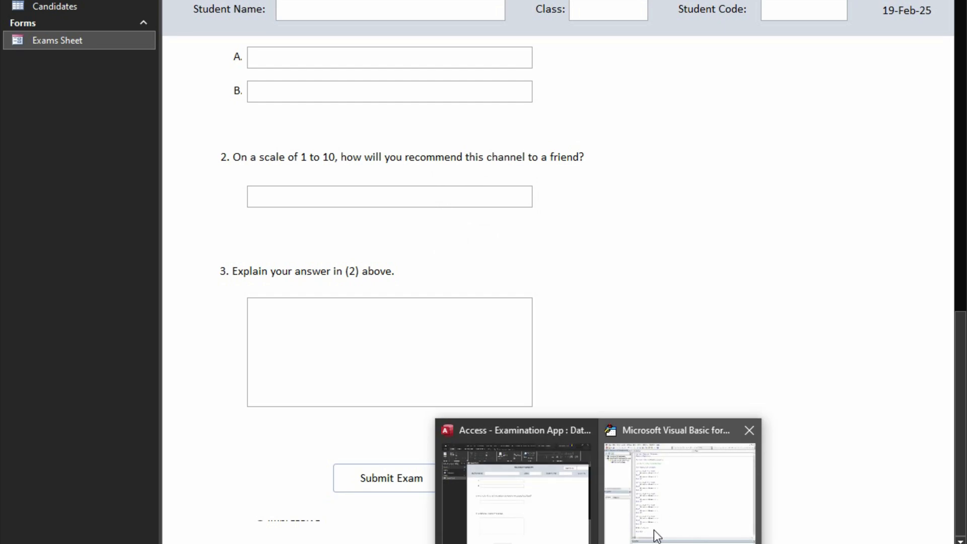
Step: Switch to the Visual Basic editor and insert the text "Congratulations! You Scored " before SBoard in the MsgBox statement
{"action": "left_click", "coordinate": [650, 466]}
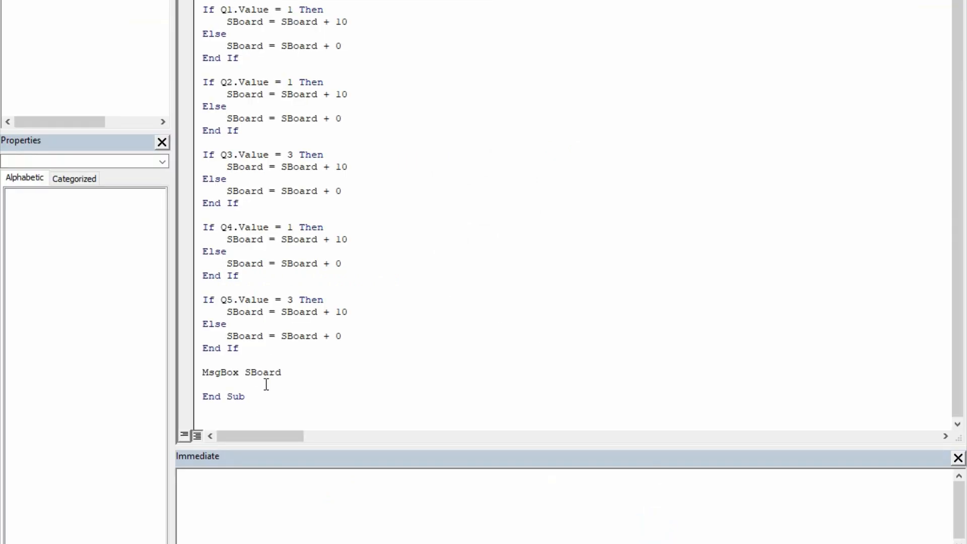
{"action": "left_click", "coordinate": [246, 373]}
{"action": "type", "text": "\"Congratulations!"}
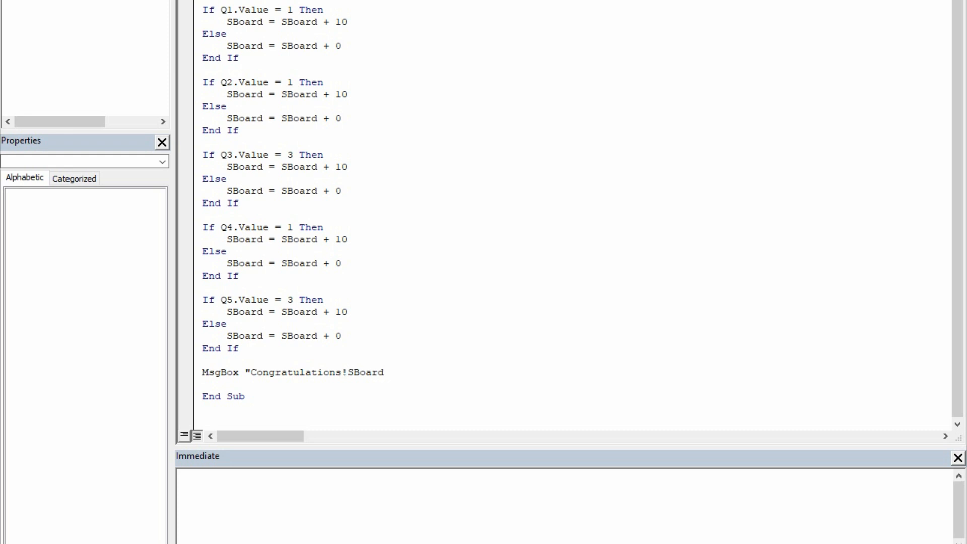
{"action": "type", "text": " You Scored"}
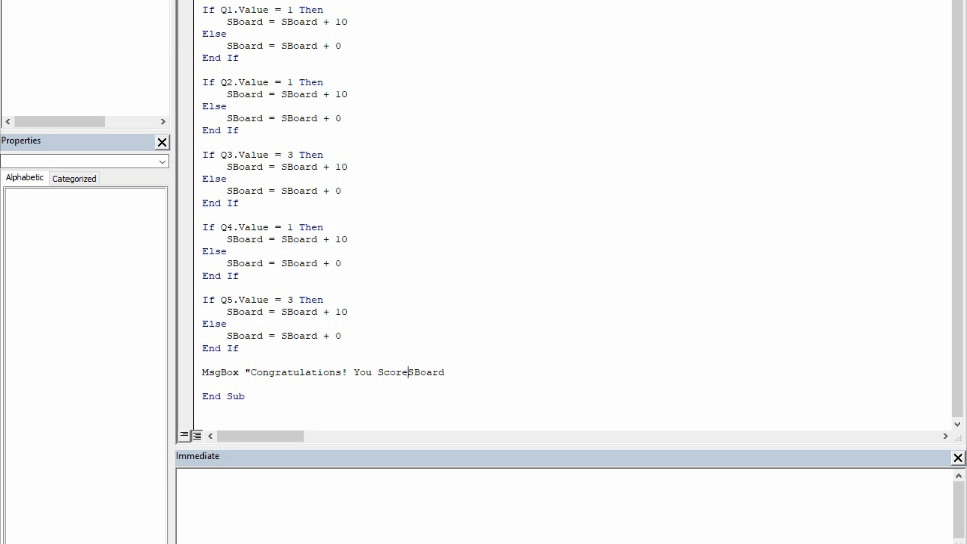
{"action": "type", "text": " \""}
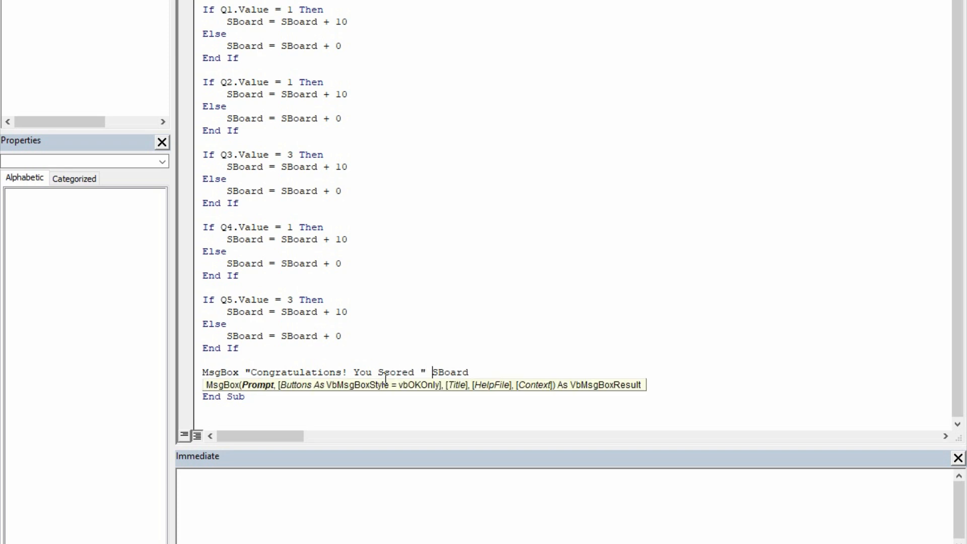
Step: Complete the statement as MsgBox "Congratulations! You Scored " & SBoard & " marks"
{"action": "type", "text": " &"}
{"action": "key", "text": "Right"}
{"action": "key", "text": "Right"}
{"action": "key", "text": "Right"}
{"action": "key", "text": "Right"}
{"action": "key", "text": "Right"}
{"action": "type", "text": "& SBoard &\" marks\""}
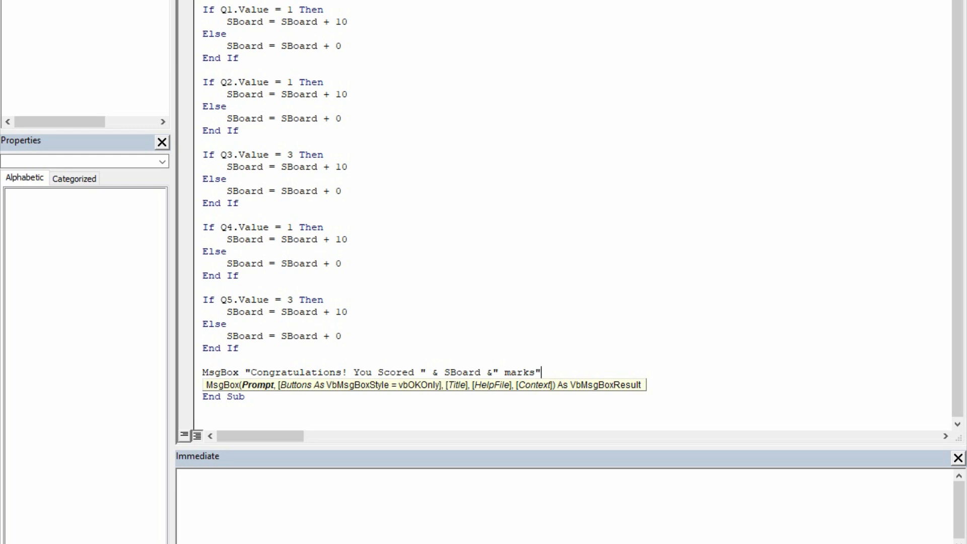
{"action": "key", "text": "Up"}
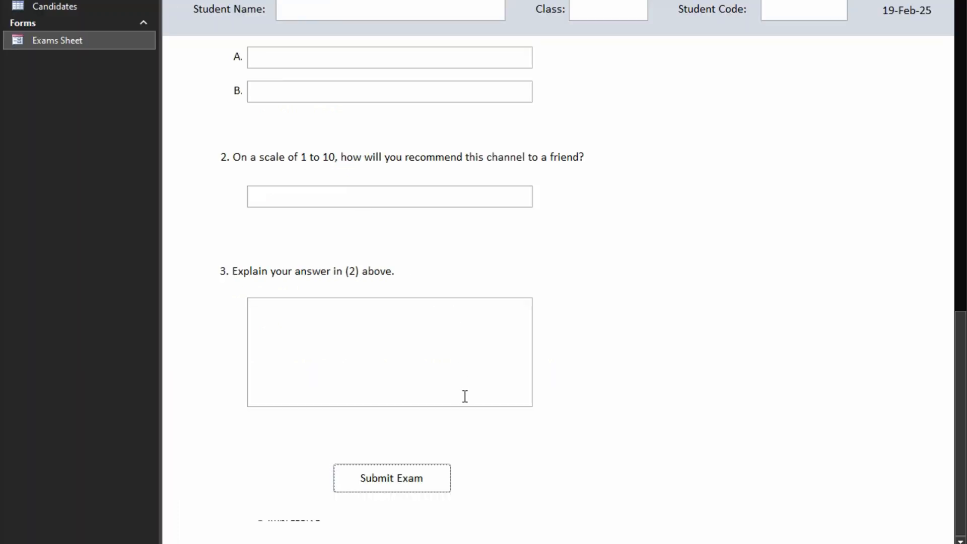
Step: Switch back to the Exams Sheet form, submit the exam to test the reworded message, and dismiss it
{"action": "left_click", "coordinate": [428, 488]}
{"action": "left_click", "coordinate": [429, 490]}
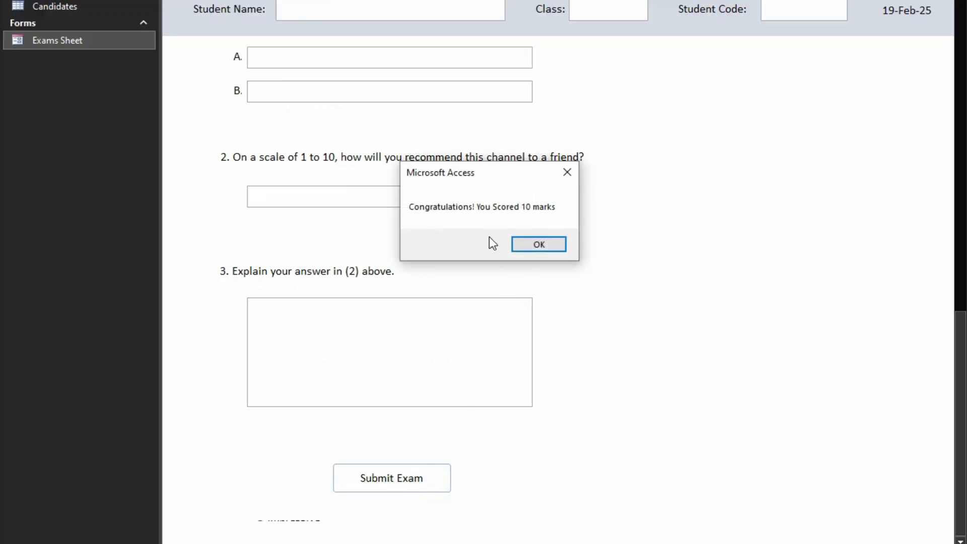
{"action": "left_click", "coordinate": [539, 243]}
Step: Answer question 2 with "I will subscribe to this channel", submit the exam and dismiss the score message
{"action": "scroll", "coordinate": [505, 242], "scroll_direction": "up", "scroll_amount": 15}
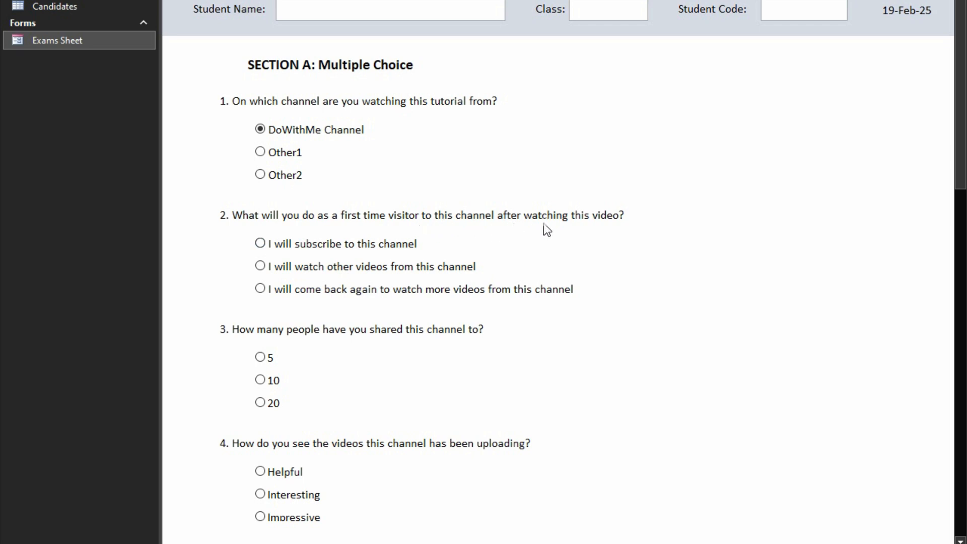
{"action": "left_click", "coordinate": [268, 242]}
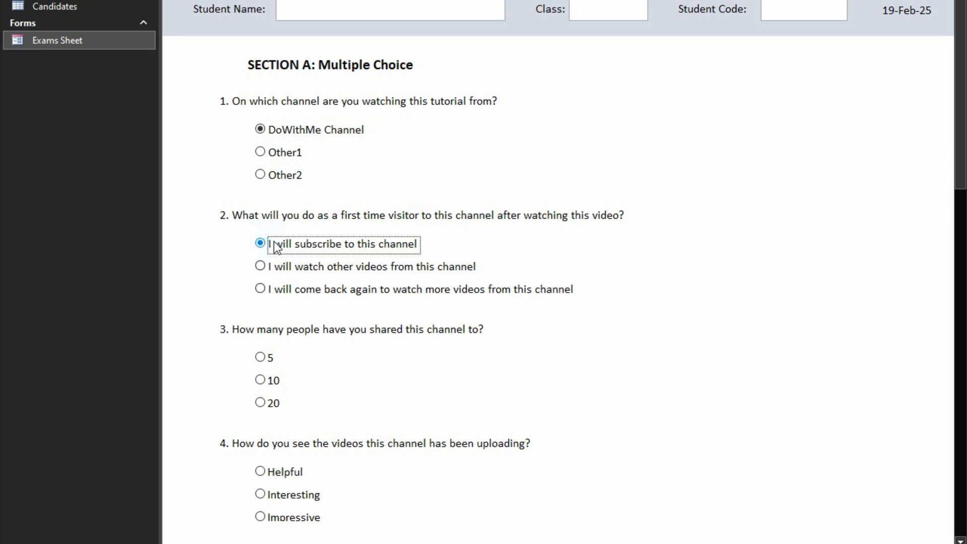
{"action": "scroll", "coordinate": [497, 411], "scroll_direction": "down", "scroll_amount": 10}
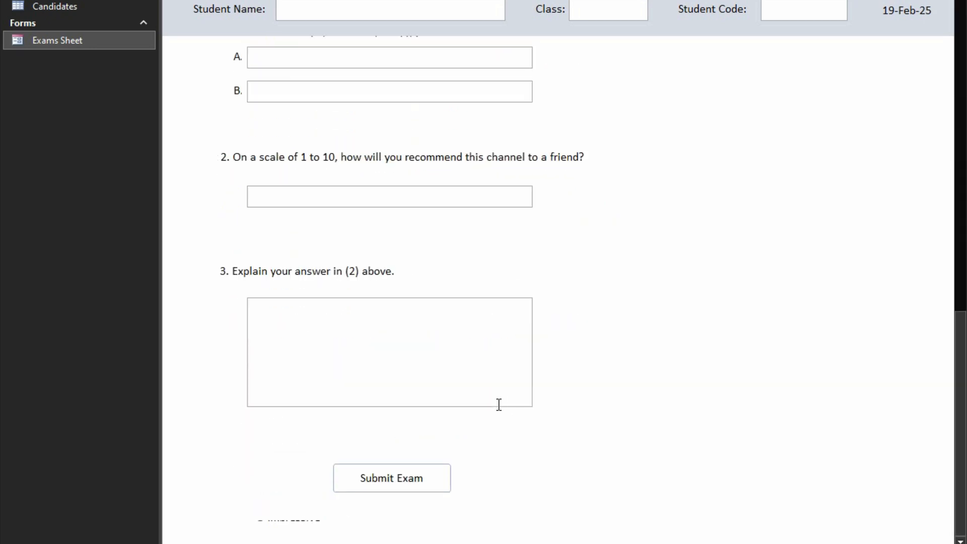
{"action": "left_click", "coordinate": [388, 480]}
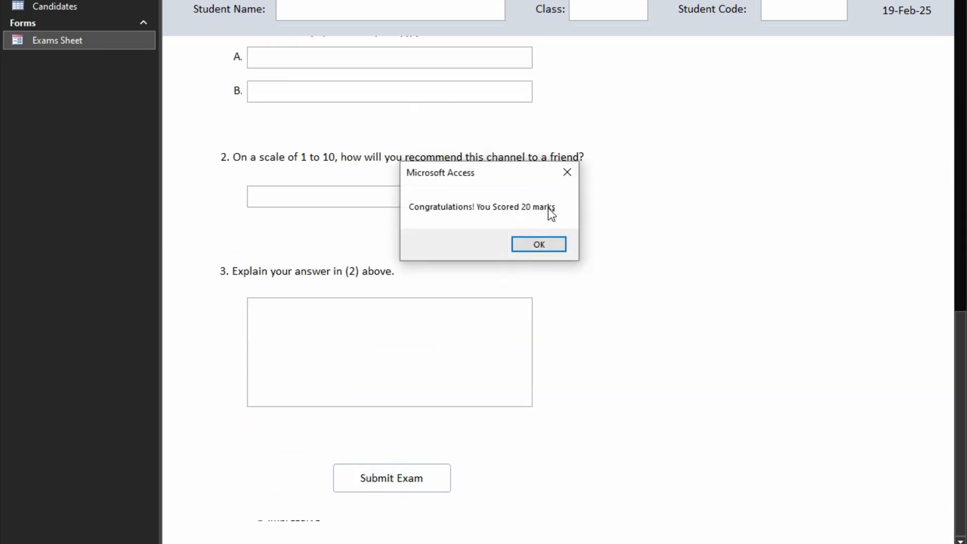
{"action": "left_click", "coordinate": [539, 244]}
Step: Answer question 3 with 20, submit the exam and dismiss the score message
{"action": "scroll", "coordinate": [451, 283], "scroll_direction": "up", "scroll_amount": 10}
{"action": "scroll", "coordinate": [345, 303], "scroll_direction": "down", "scroll_amount": 3}
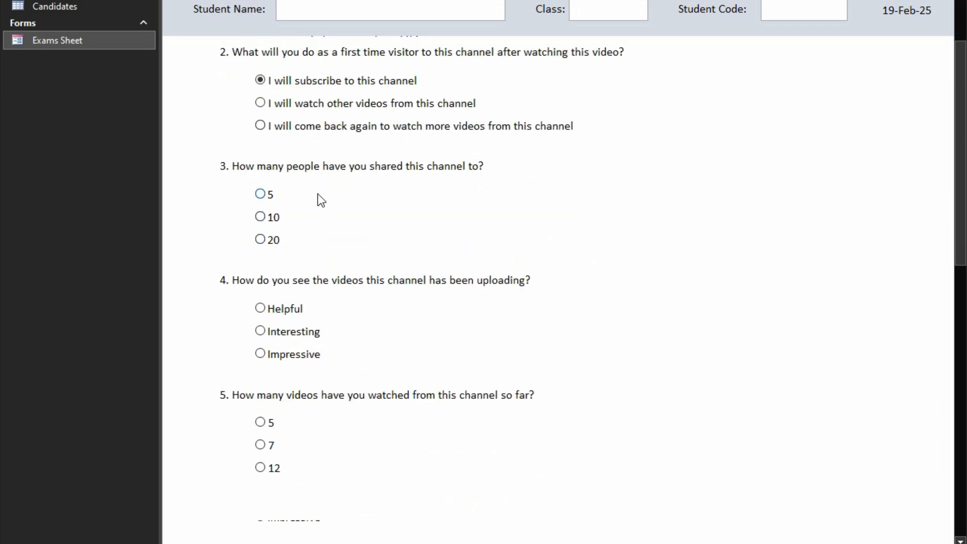
{"action": "left_click", "coordinate": [261, 240]}
{"action": "scroll", "coordinate": [348, 372], "scroll_direction": "down", "scroll_amount": 10}
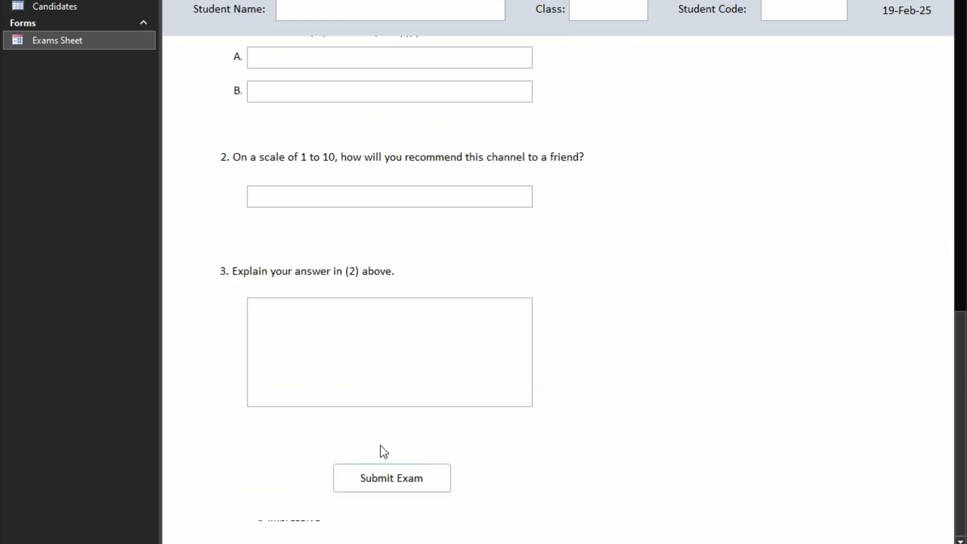
{"action": "left_click", "coordinate": [383, 479]}
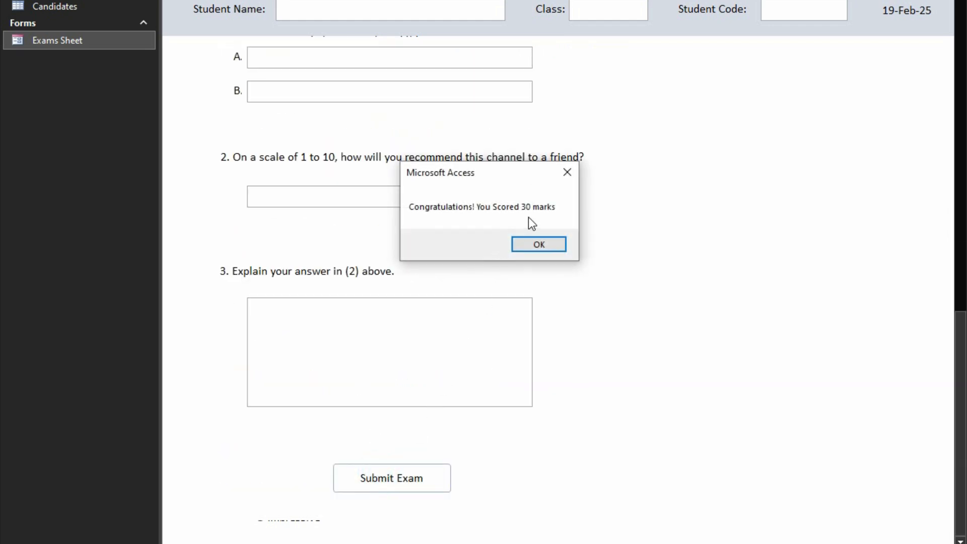
{"action": "left_click", "coordinate": [535, 245]}
Step: Answer question 4 with Helpful, submit the exam and dismiss the score message
{"action": "scroll", "coordinate": [460, 295], "scroll_direction": "up", "scroll_amount": 6}
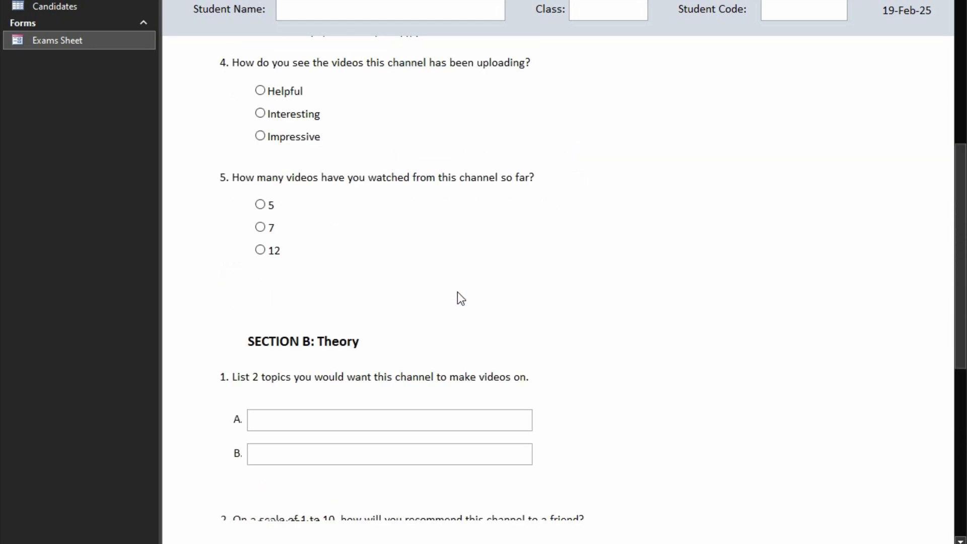
{"action": "scroll", "coordinate": [458, 293], "scroll_direction": "up", "scroll_amount": 5}
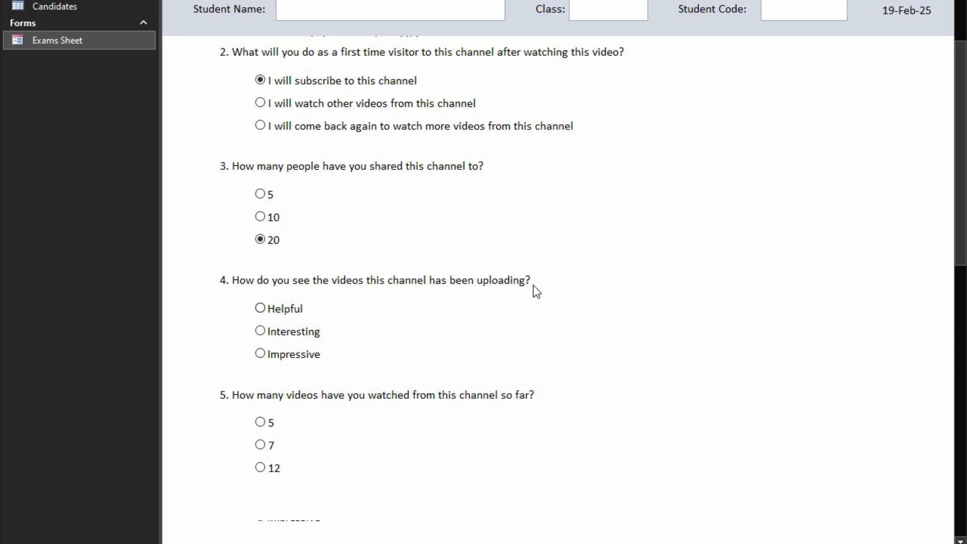
{"action": "left_click", "coordinate": [260, 308]}
{"action": "scroll", "coordinate": [316, 358], "scroll_direction": "down", "scroll_amount": 13}
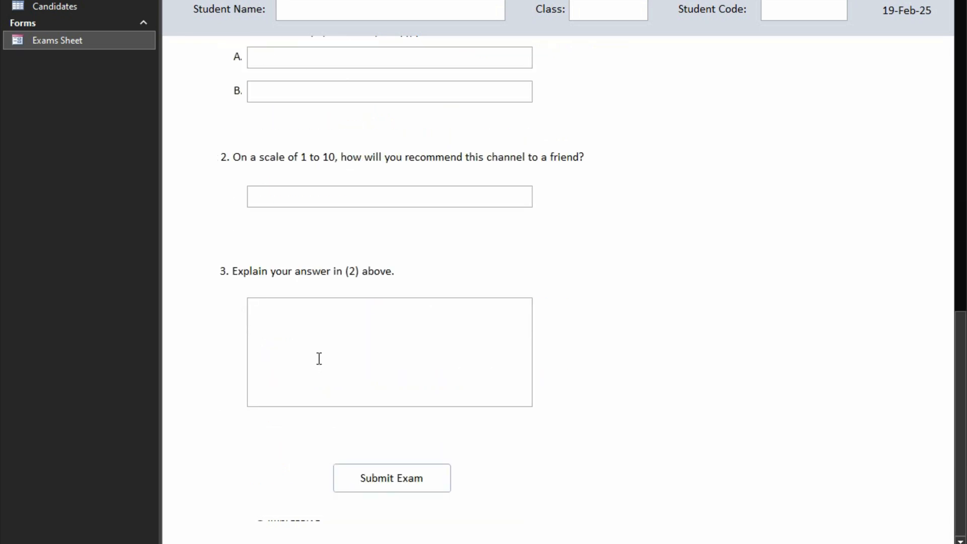
{"action": "left_click", "coordinate": [371, 467]}
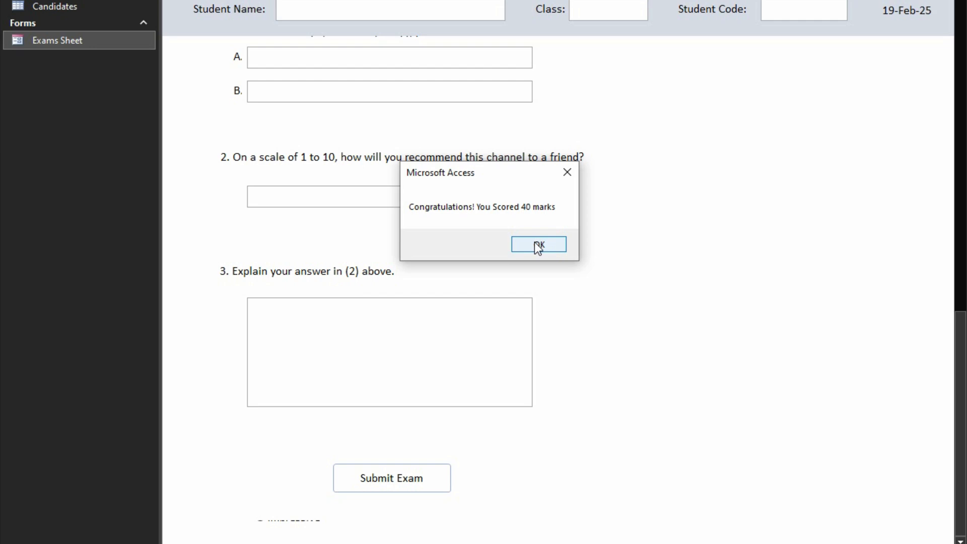
{"action": "left_click", "coordinate": [538, 245]}
Step: Answer question 5 with 12, submit the exam and dismiss the score message
{"action": "scroll", "coordinate": [485, 258], "scroll_direction": "up", "scroll_amount": 6}
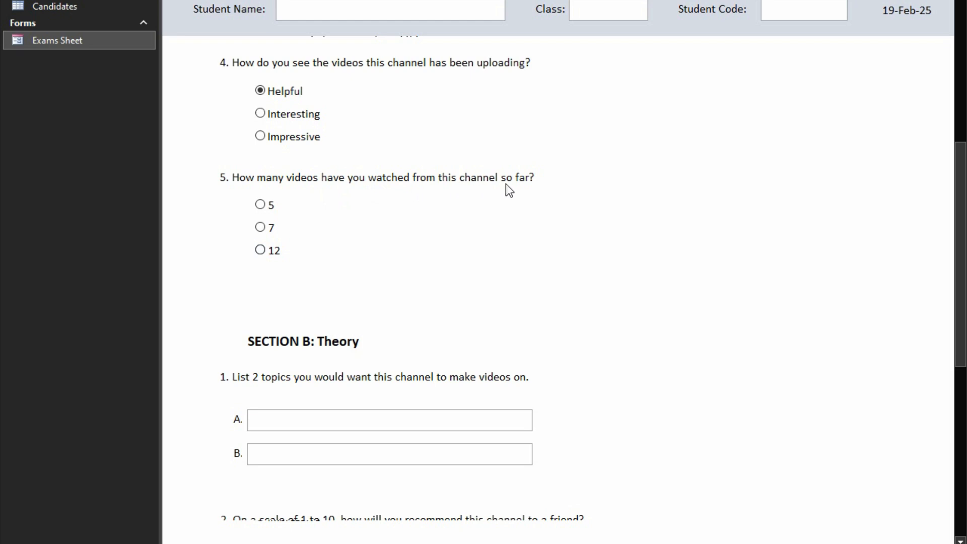
{"action": "left_click", "coordinate": [260, 250]}
{"action": "scroll", "coordinate": [438, 466], "scroll_direction": "down", "scroll_amount": 6}
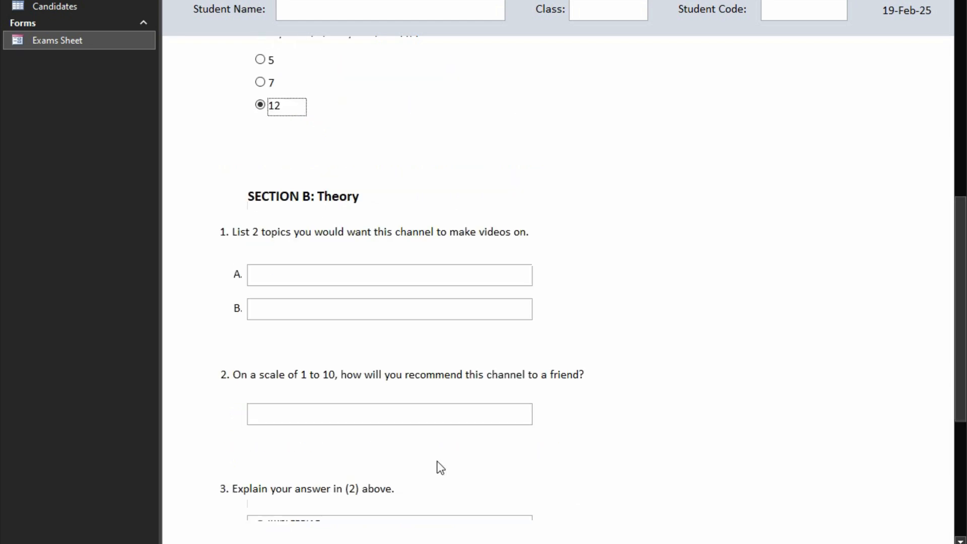
{"action": "scroll", "coordinate": [408, 393], "scroll_direction": "down", "scroll_amount": 2}
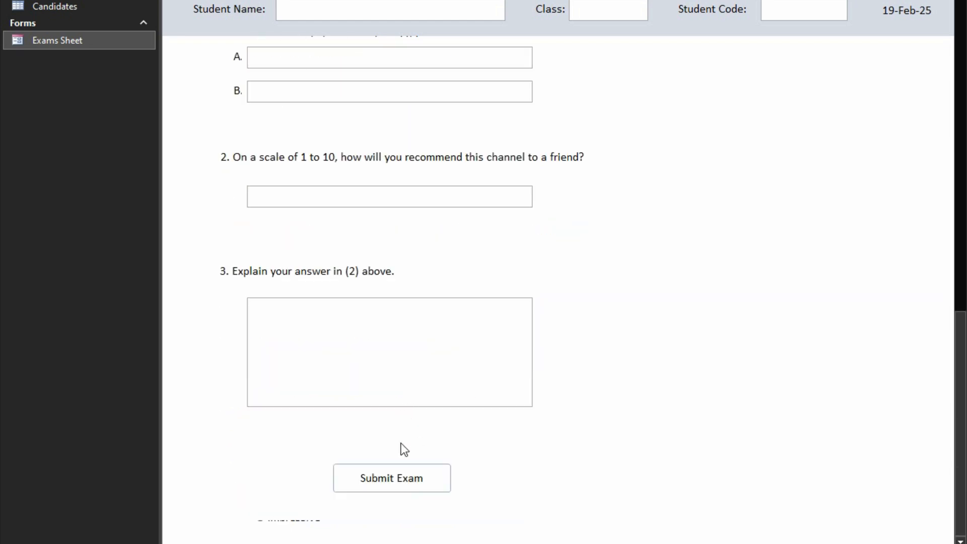
{"action": "left_click", "coordinate": [421, 479]}
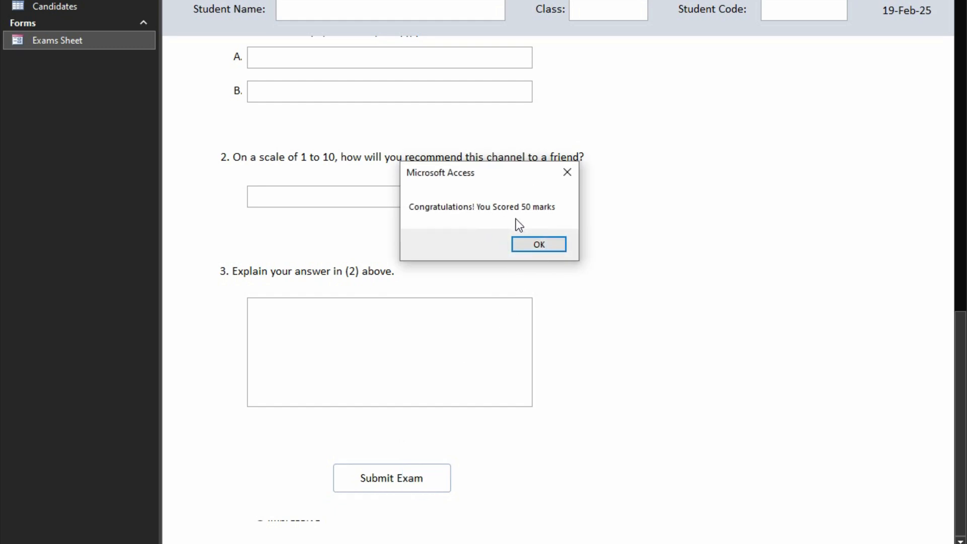
{"action": "left_click", "coordinate": [537, 244]}
Step: Change the answer to question 4 to Impressive, submit the exam and dismiss the score message
{"action": "scroll", "coordinate": [487, 246], "scroll_direction": "up", "scroll_amount": 3}
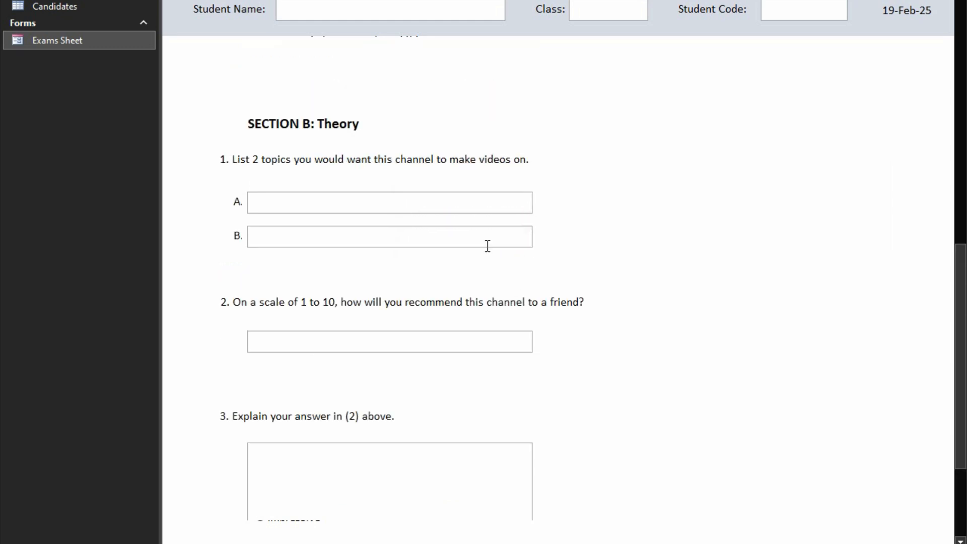
{"action": "scroll", "coordinate": [487, 247], "scroll_direction": "up", "scroll_amount": 12}
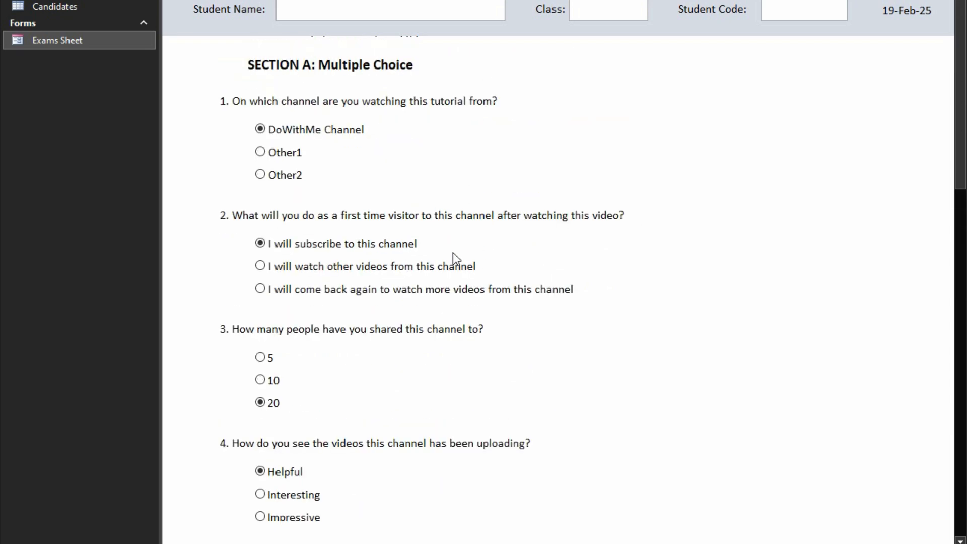
{"action": "scroll", "coordinate": [409, 260], "scroll_direction": "down", "scroll_amount": 4}
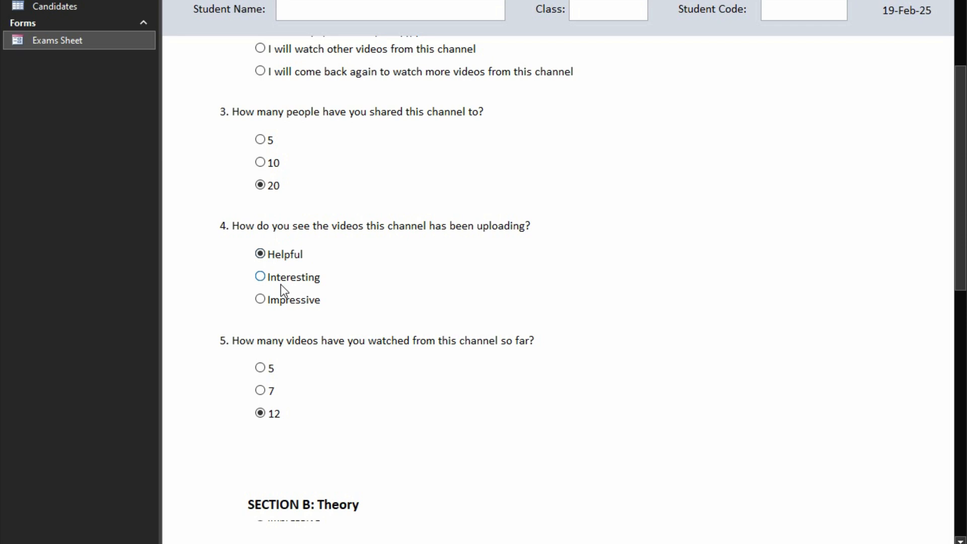
{"action": "left_click", "coordinate": [288, 300]}
{"action": "scroll", "coordinate": [316, 297], "scroll_direction": "down", "scroll_amount": 3}
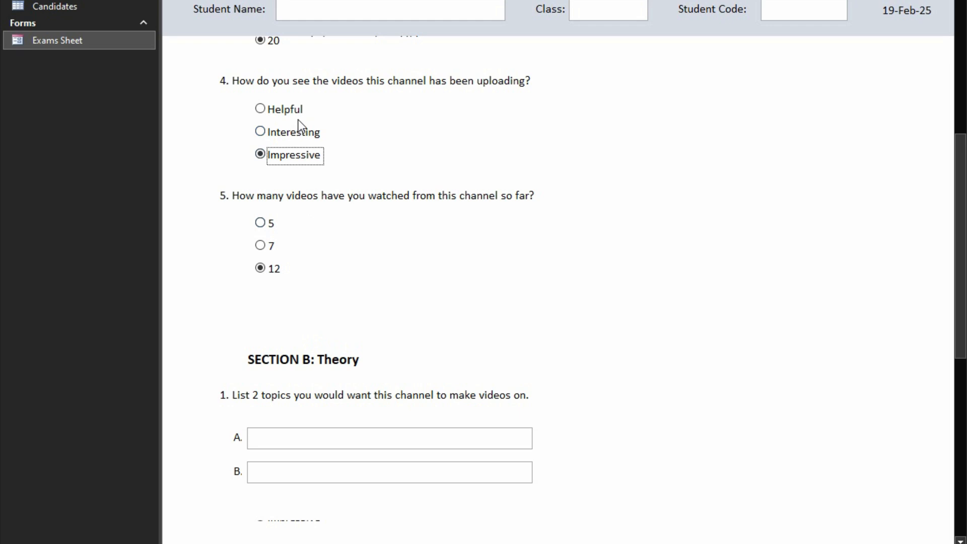
{"action": "scroll", "coordinate": [295, 295], "scroll_direction": "down", "scroll_amount": 8}
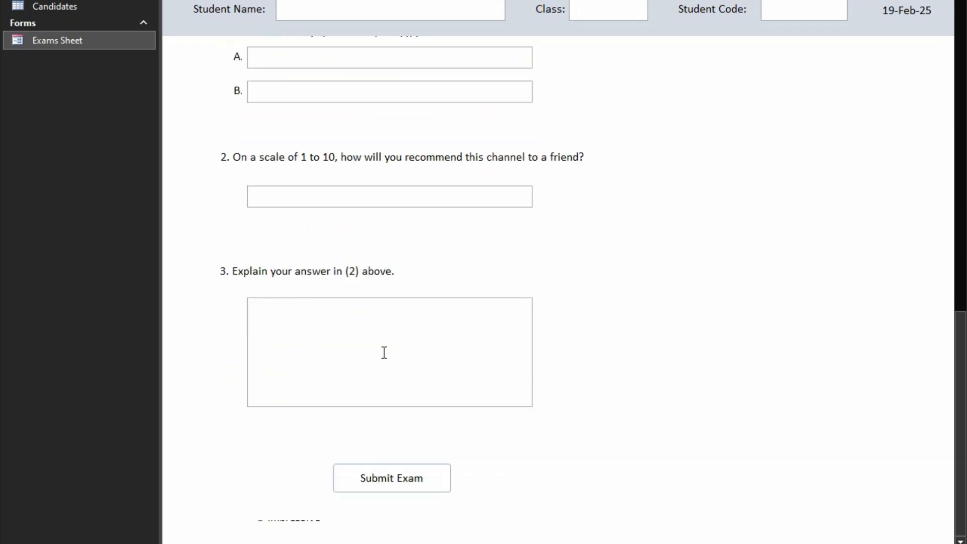
{"action": "left_click", "coordinate": [411, 485]}
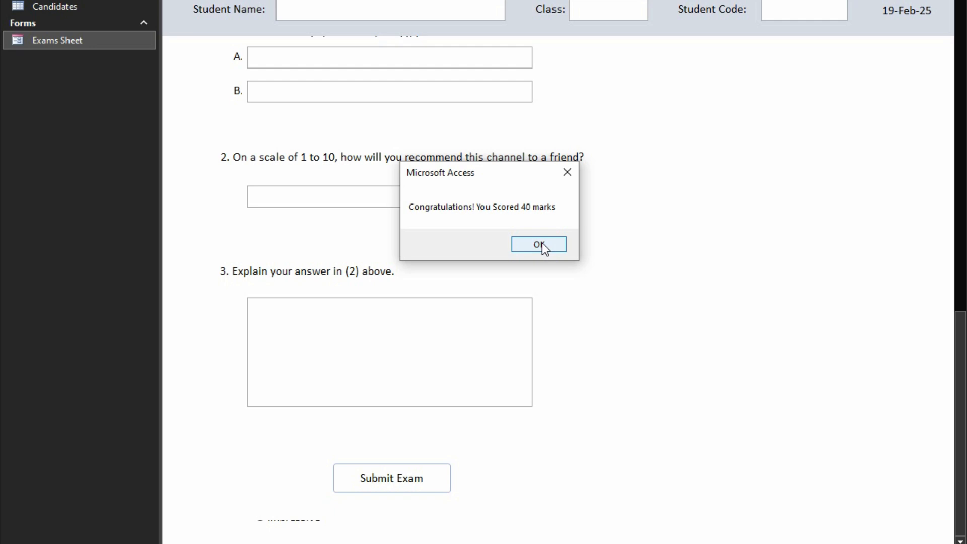
{"action": "left_click", "coordinate": [542, 244]}
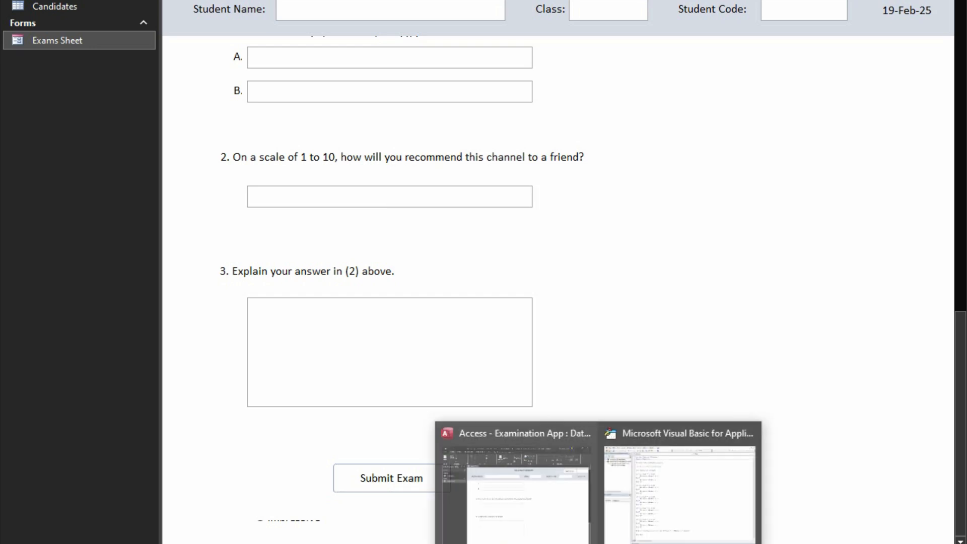
Step: Switch to the Visual Basic editor and comment out the MsgBox congratulations line in the Submit Exam code
{"action": "left_click", "coordinate": [664, 459]}
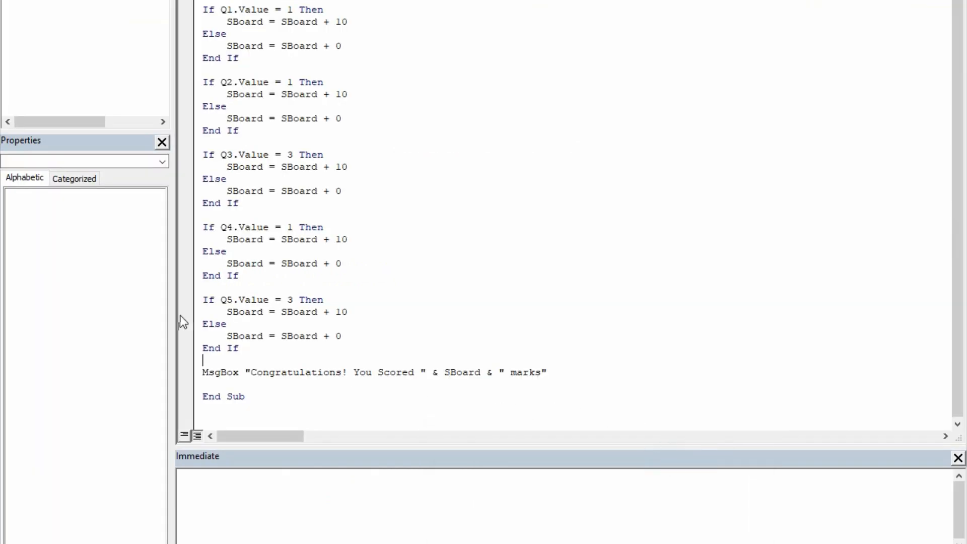
{"action": "left_click", "coordinate": [203, 368]}
{"action": "type", "text": "'"}
{"action": "left_click", "coordinate": [453, 255]}
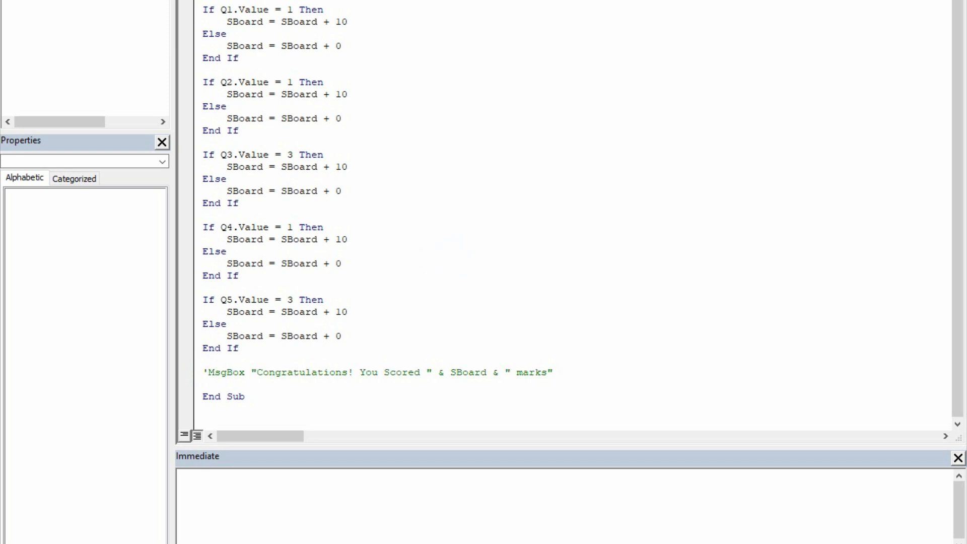
{"action": "key", "text": "BackSpace"}
{"action": "left_click", "coordinate": [212, 17]}
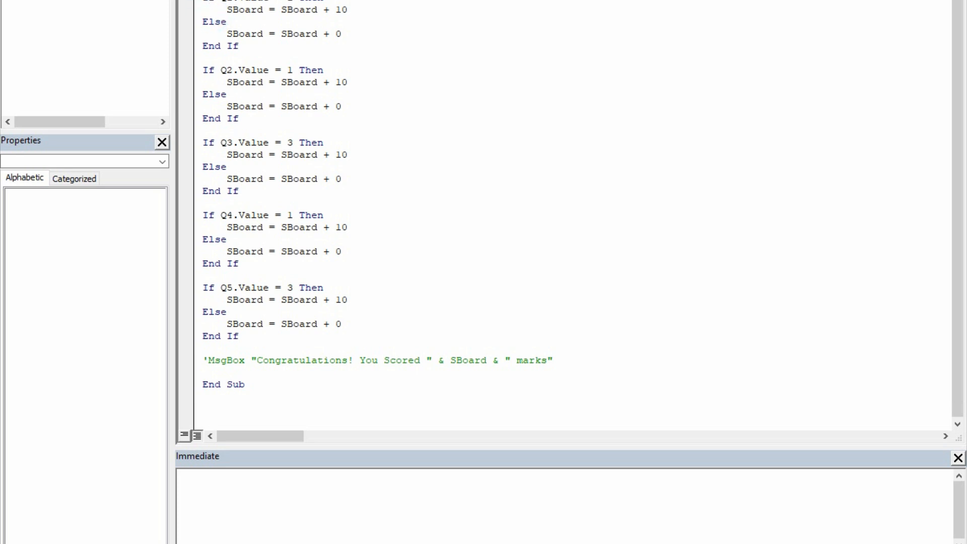
{"action": "left_click", "coordinate": [248, 48]}
Step: Below the commented line, declare strSQL as String and begin assigning it "INSERT INTO Candidates (Class
{"action": "left_click", "coordinate": [592, 362]}
{"action": "key", "text": "Return"}
{"action": "key", "text": "Return"}
{"action": "type", "text": "dim strSQL as stri"}
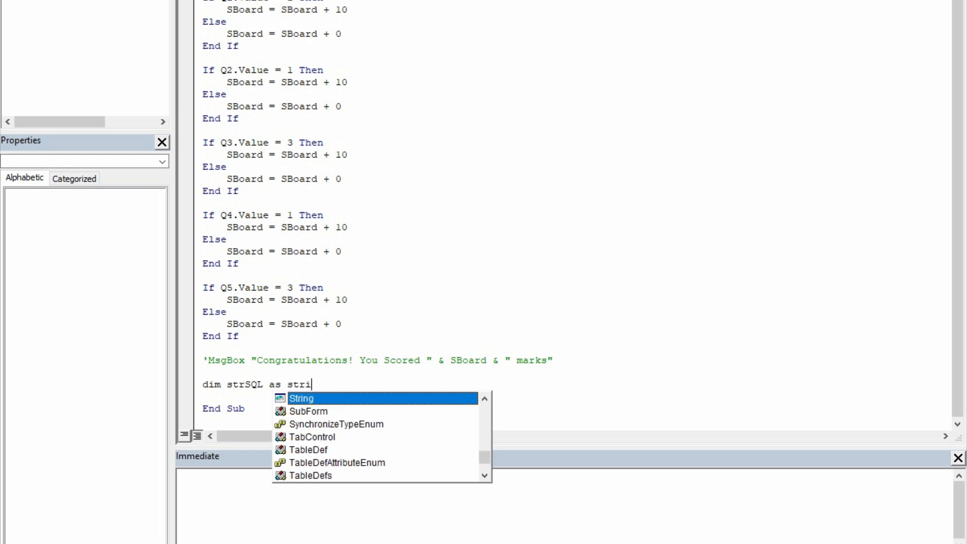
{"action": "key", "text": "Return"}
{"action": "key", "text": "Return"}
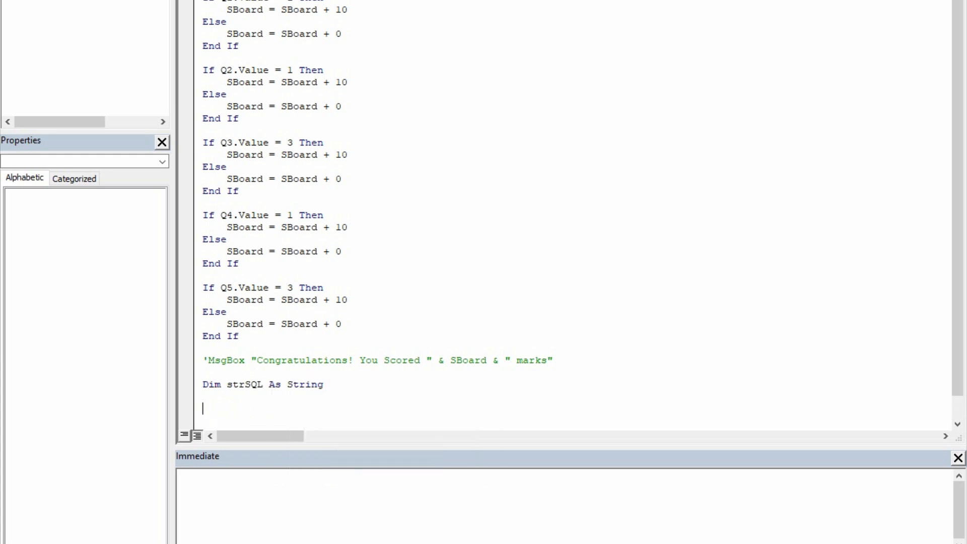
{"action": "type", "text": "strsql=\"INSERT INTO"}
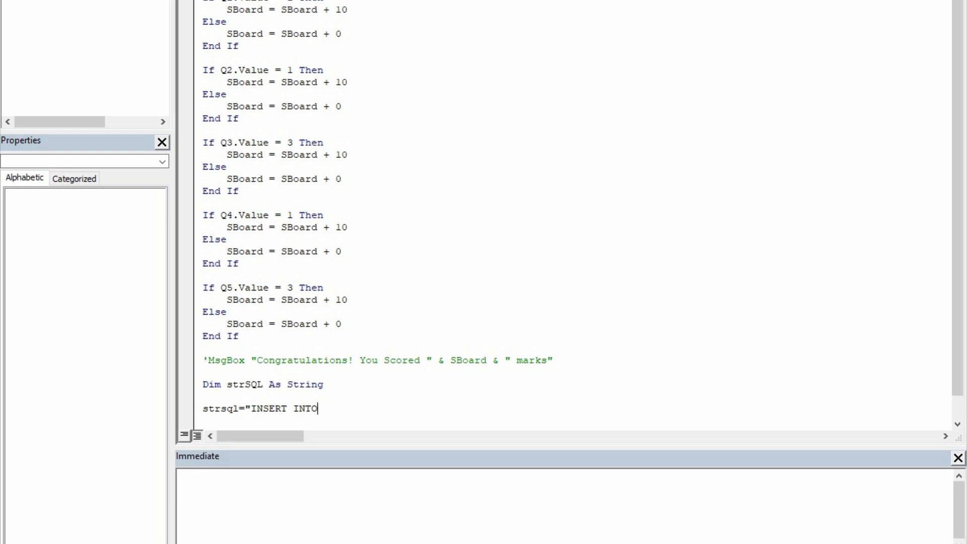
{"action": "type", "text": "Candidates (Class"}
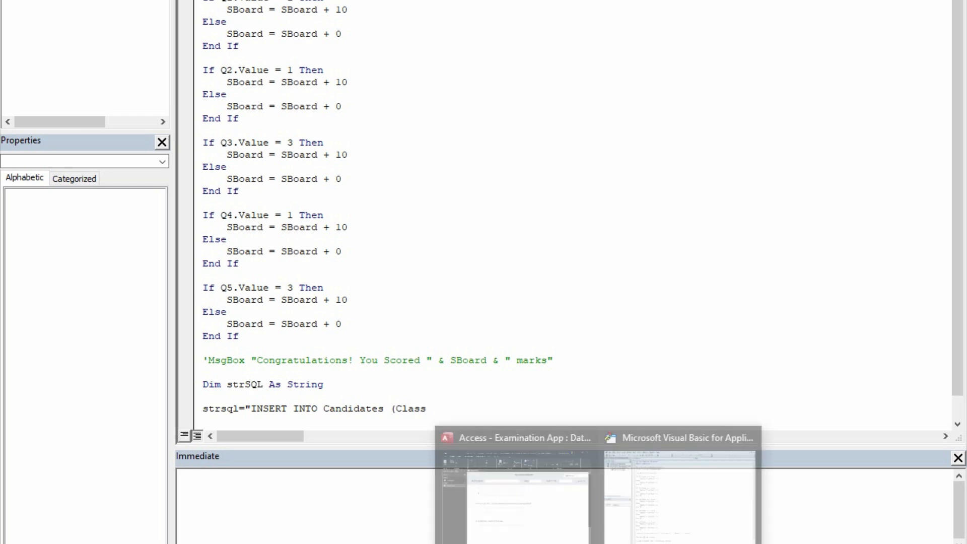
Step: Switch to Access, open the Candidates table in Design View to check its field names, and return to the Visual Basic code
{"action": "left_click", "coordinate": [518, 486]}
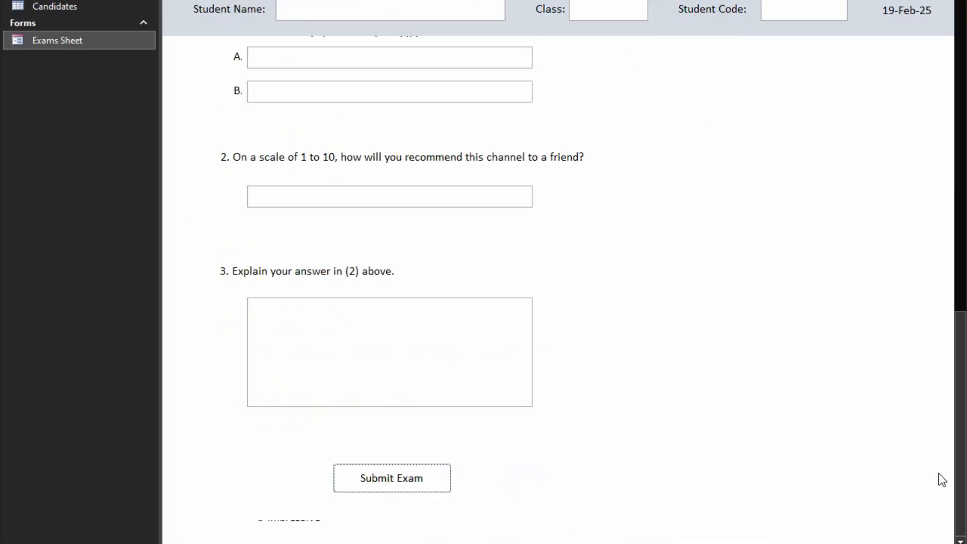
{"action": "left_click", "coordinate": [945, 543]}
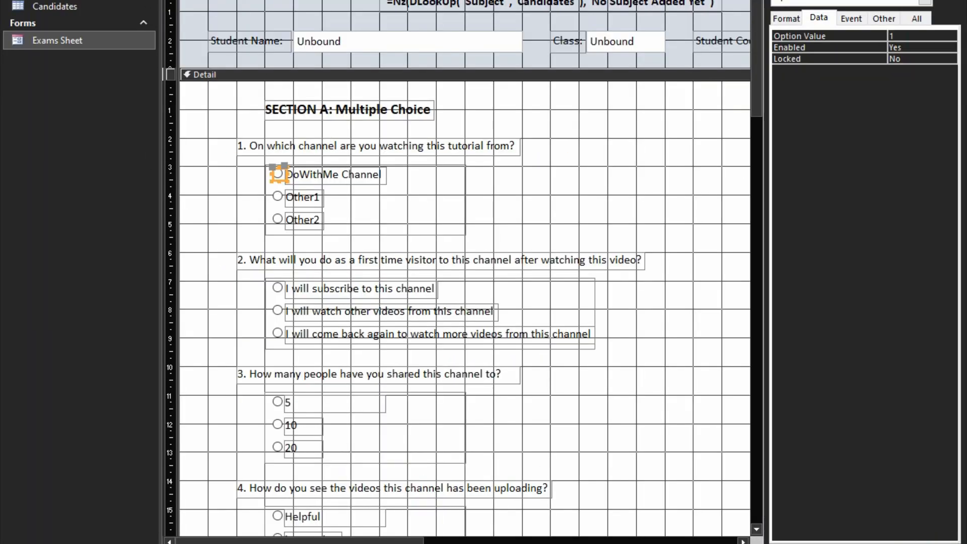
{"action": "right_click", "coordinate": [70, 2]}
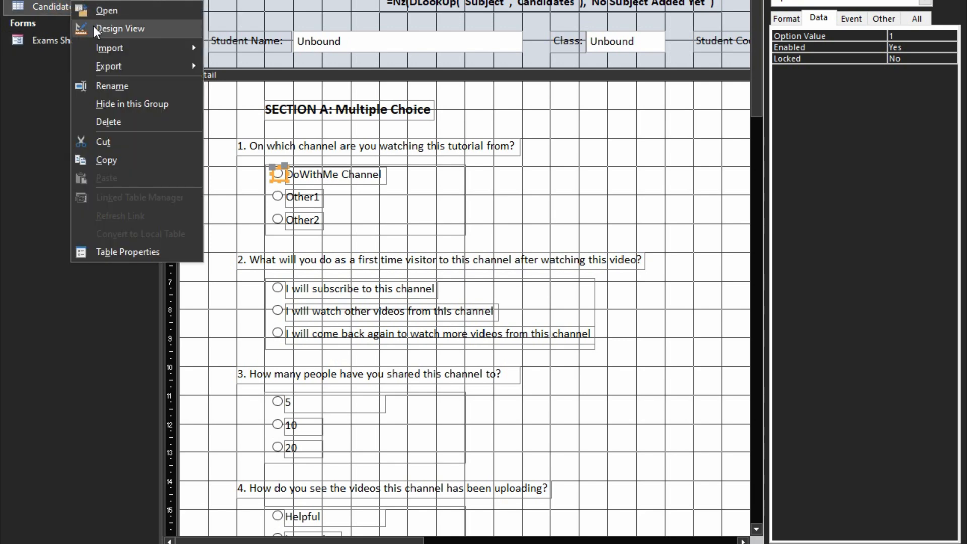
{"action": "left_click", "coordinate": [120, 29]}
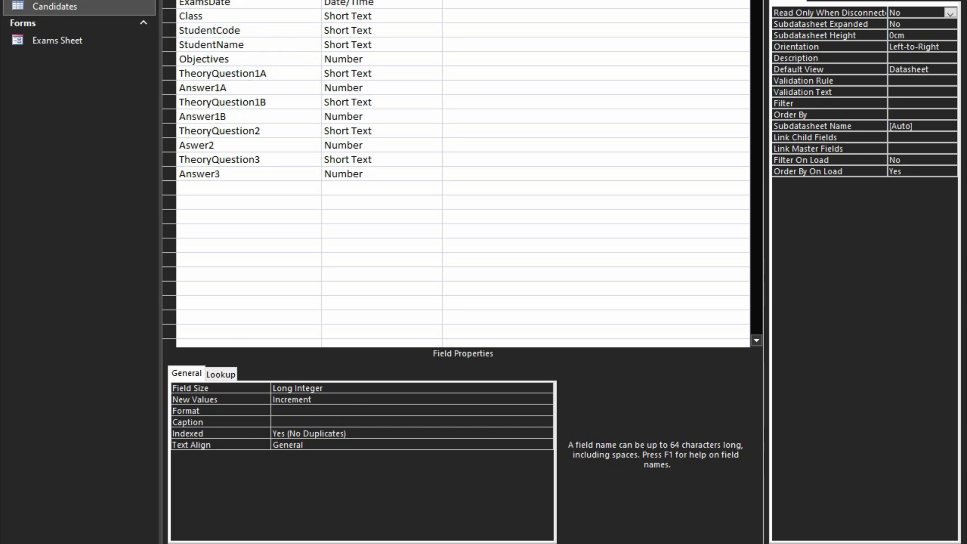
{"action": "mouse_move", "coordinate": [600, 543]}
{"action": "left_click", "coordinate": [631, 516]}
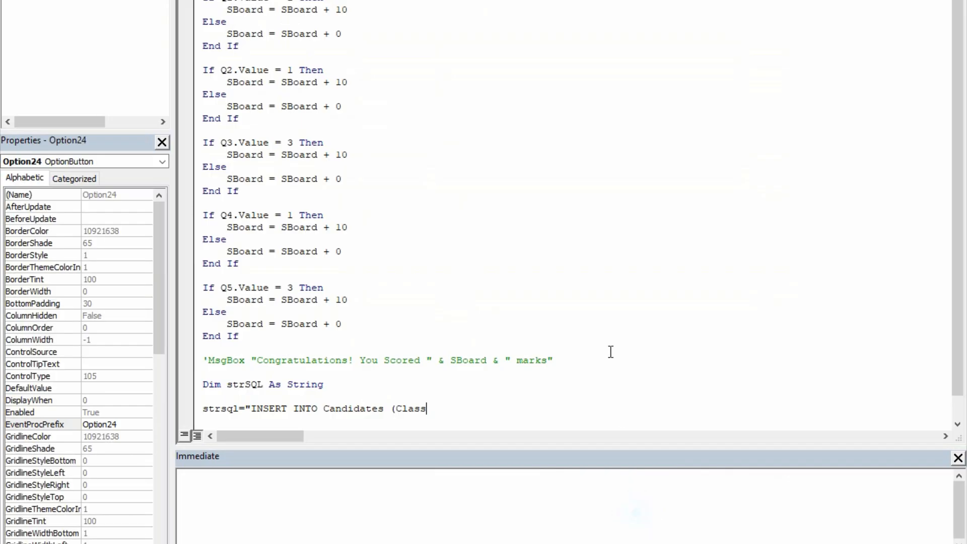
Step: Add StudentCode, StudentName and Objectives to the INSERT INTO field list after Class
{"action": "scroll", "coordinate": [589, 300], "scroll_direction": "down", "scroll_amount": 1}
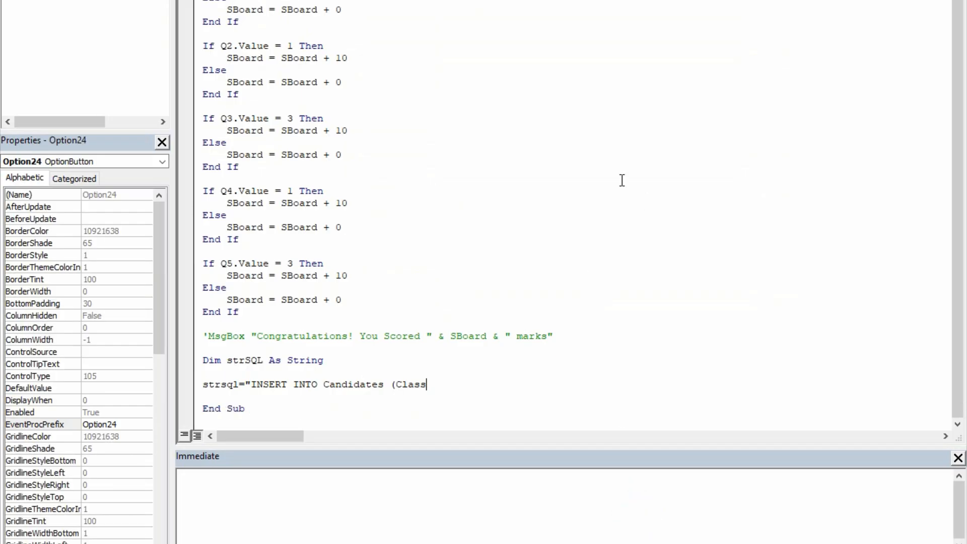
{"action": "type", "text": ", StudentCode, Stden"}
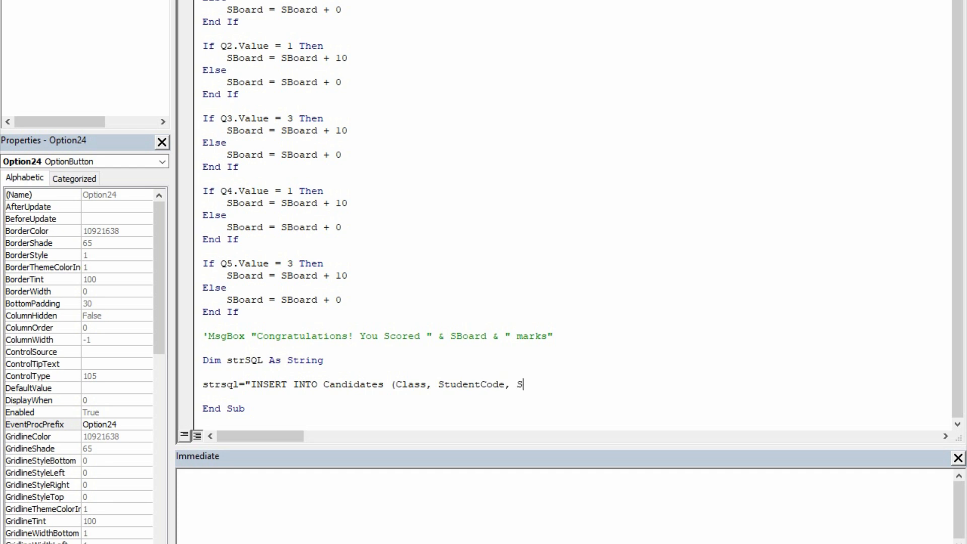
{"action": "key", "text": "BackSpace"}
{"action": "key", "text": "BackSpace"}
{"action": "key", "text": "BackSpace"}
{"action": "type", "text": "udent"}
{"action": "key", "text": "BackSpace"}
{"action": "key", "text": "BackSpace"}
{"action": "key", "text": "BackSpace"}
{"action": "type", "text": "entName,"}
{"action": "type", "text": " Objective"}
{"action": "type", "text": "s,"}
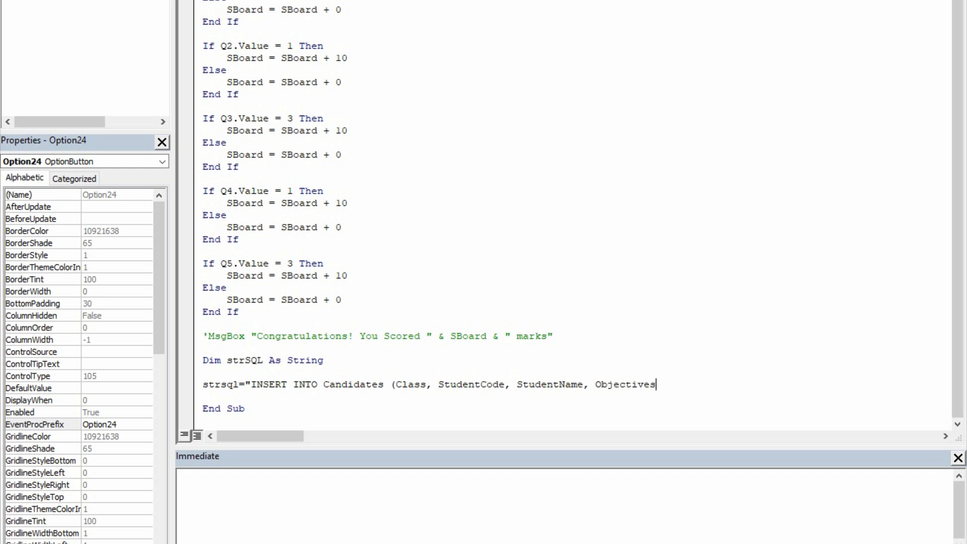
Step: Add TheoryQuestion1A and TheoryQuestion1B to the INSERT INTO field list
{"action": "type", "text": " Thero"}
{"action": "key", "text": "BackSpace"}
{"action": "key", "text": "BackSpace"}
{"action": "type", "text": "ory"}
{"action": "type", "text": "Question"}
{"action": "type", "text": "1A"}
{"action": "type", "text": "Thro"}
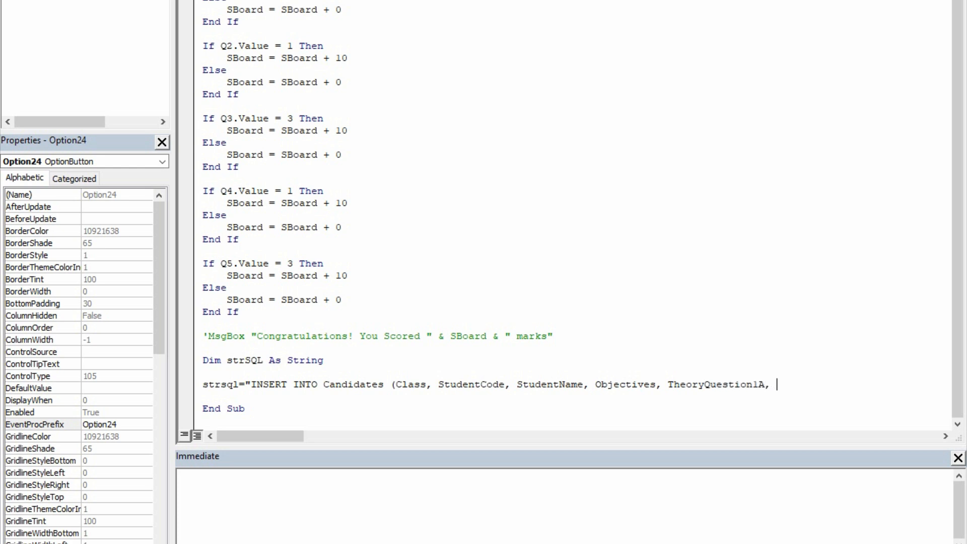
{"action": "key", "text": "BackSpace"}
{"action": "key", "text": "BackSpace"}
{"action": "type", "text": "ero"}
{"action": "key", "text": "BackSpace"}
{"action": "key", "text": "BackSpace"}
{"action": "type", "text": "oryQuestion"}
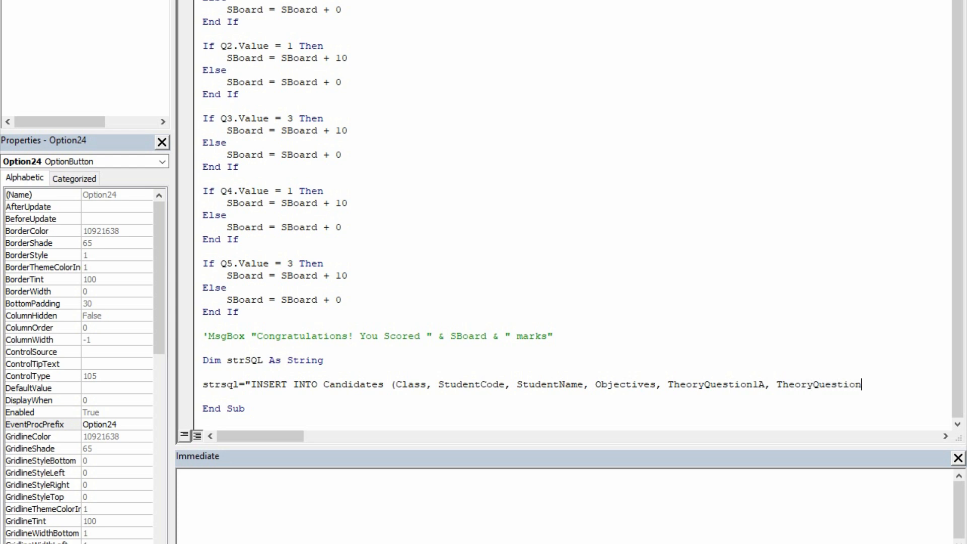
{"action": "type", "text": "1B,"}
Step: Add TheoryQuestion2 and TheoryQuestion3 as the last fields in the INSERT INTO list
{"action": "type", "text": "Theor"}
{"action": "key", "text": "BackSpace"}
{"action": "key", "text": "BackSpace"}
{"action": "type", "text": "ory"}
{"action": "key", "text": "BackSpace"}
{"action": "key", "text": "BackSpace"}
{"action": "type", "text": "ryQuest2"}
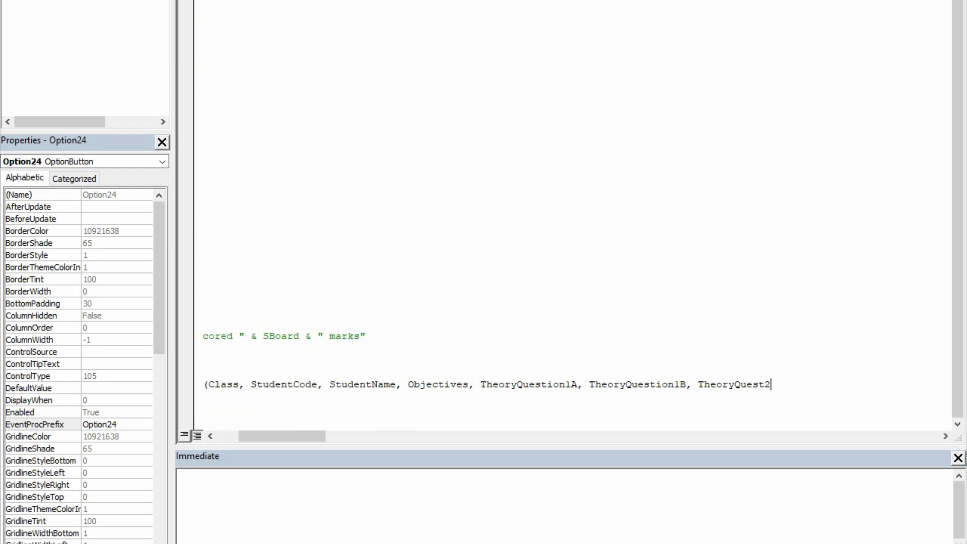
{"action": "key", "text": "BackSpace"}
{"action": "type", "text": "ion2,"}
{"action": "key", "text": "BackSpace"}
{"action": "type", "text": ","}
{"action": "type", "text": " Thero"}
{"action": "key", "text": "BackSpace"}
{"action": "key", "text": "BackSpace"}
{"action": "type", "text": "oryQuestion3"}
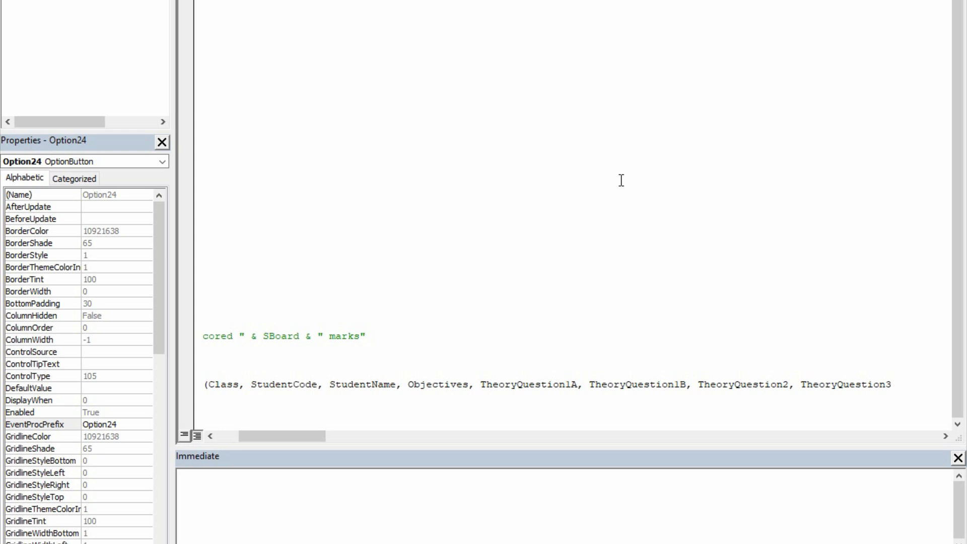
Step: Close the field list with )" & _ to continue the SQL string on a new line
{"action": "type", "text": ")\" & {"}
{"action": "key", "text": "BackSpace"}
{"action": "type", "text": "_"}
{"action": "key", "text": "Return"}
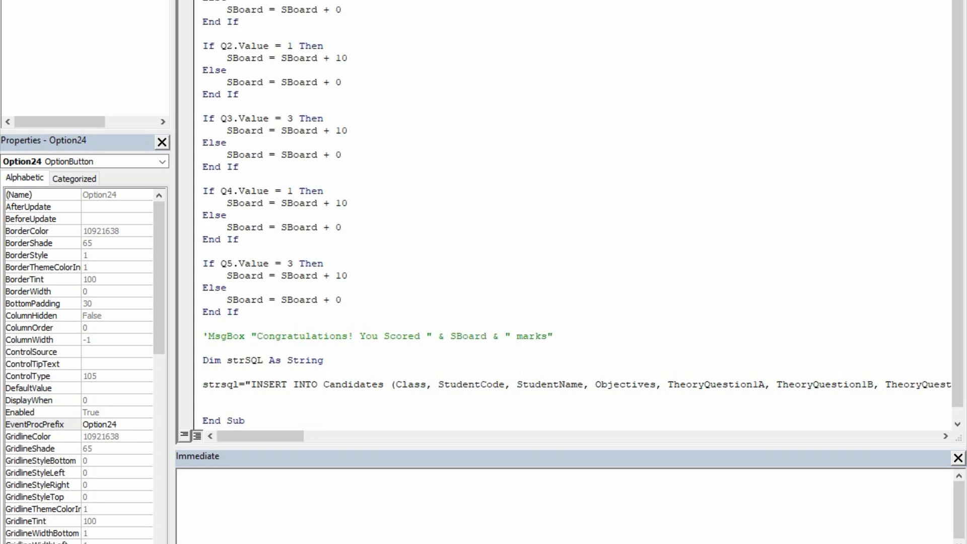
Step: Start the VALUES clause with txtClass concatenated between single quotes, followed by the separator "','"
{"action": "type", "text": "\"VALUES ("}
{"action": "type", "text": "txtClass"}
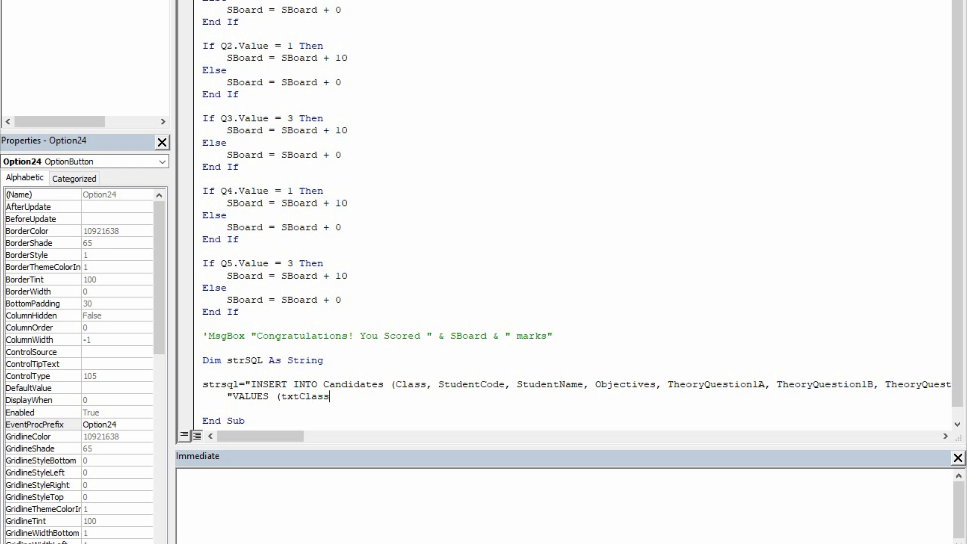
{"action": "key", "text": "Left"}
{"action": "key", "text": "Left"}
{"action": "key", "text": "Left"}
{"action": "key", "text": "Left"}
{"action": "key", "text": "Left"}
{"action": "key", "text": "Left"}
{"action": "key", "text": "Left"}
{"action": "type", "text": "'\" &"}
{"action": "key", "text": "Right"}
{"action": "key", "text": "Right"}
{"action": "key", "text": "Right"}
{"action": "key", "text": "Right"}
{"action": "key", "text": "Right"}
{"action": "key", "text": "Right"}
{"action": "key", "text": "Right"}
{"action": "type", "text": "& \"','\""}
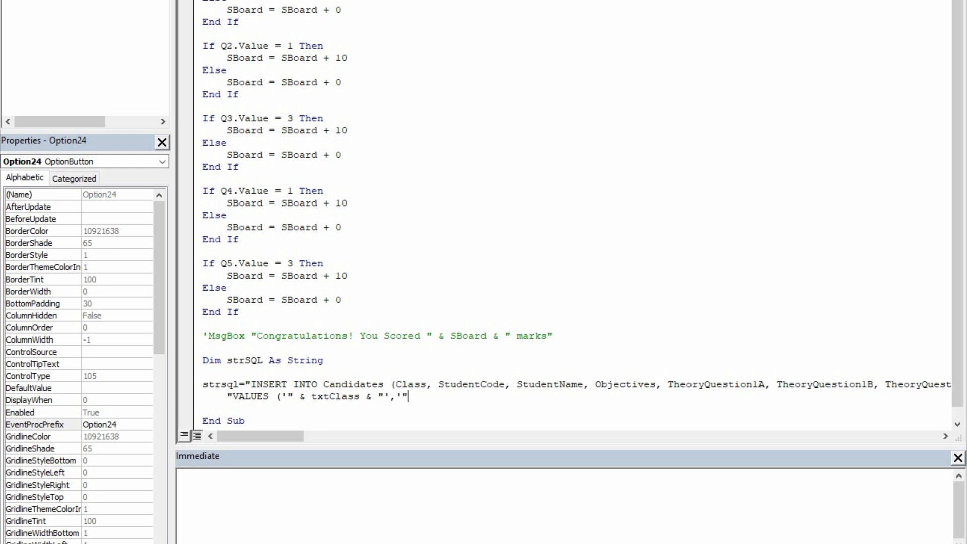
Step: Concatenate txtCode and txtName as single-quoted text values in the VALUES clause
{"action": "type", "text": "& txtCode &\"', '\"& txtName &"}
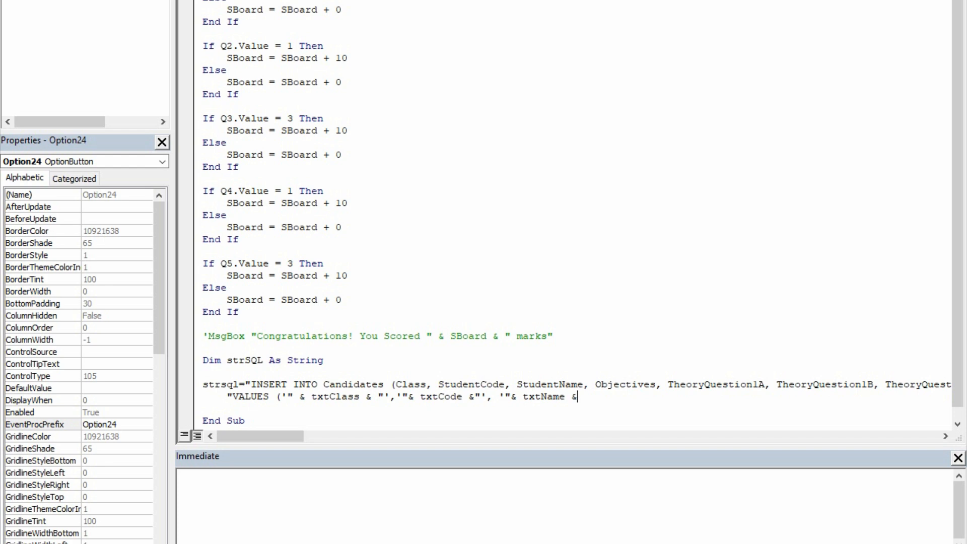
{"action": "type", "text": "\"', '"}
{"action": "key", "text": "BackSpace"}
{"action": "type", "text": "\""}
{"action": "key", "text": "BackSpace"}
Step: Concatenate the SBoard score as an unquoted value in the VALUES clause, followed by a comma
{"action": "type", "text": "& Object"}
{"action": "key", "text": "BackSpace"}
{"action": "key", "text": "BackSpace"}
{"action": "key", "text": "BackSpace"}
{"action": "key", "text": "BackSpace"}
{"action": "key", "text": "BackSpace"}
{"action": "key", "text": "BackSpace"}
{"action": "type", "text": "sb"}
{"action": "key", "text": "BackSpace"}
{"action": "type", "text": "b"}
{"action": "key", "text": "BackSpace"}
{"action": "type", "text": "Board &\","}
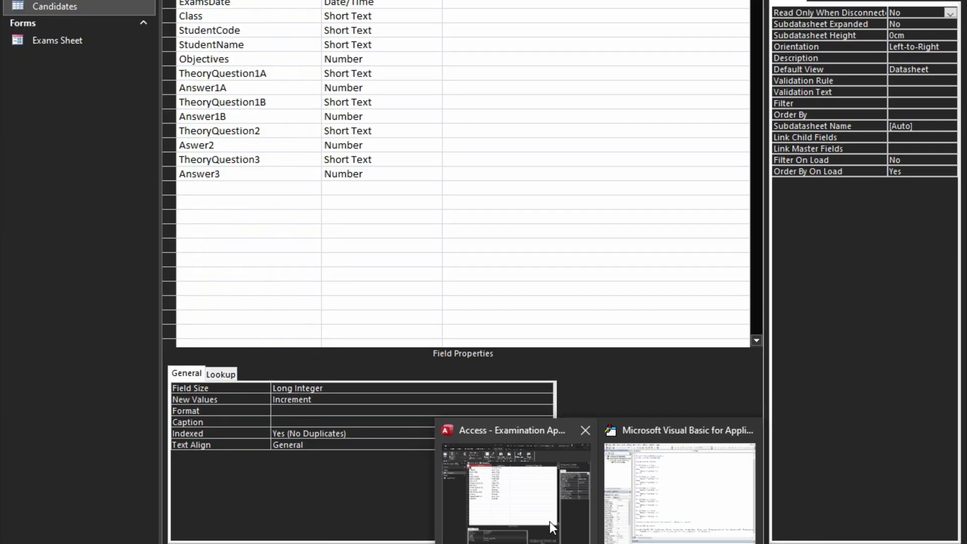
Step: Examine the theory answer text boxes in Section B of the Exams Sheet form and return to the Visual Basic editor
{"action": "left_click", "coordinate": [551, 519]}
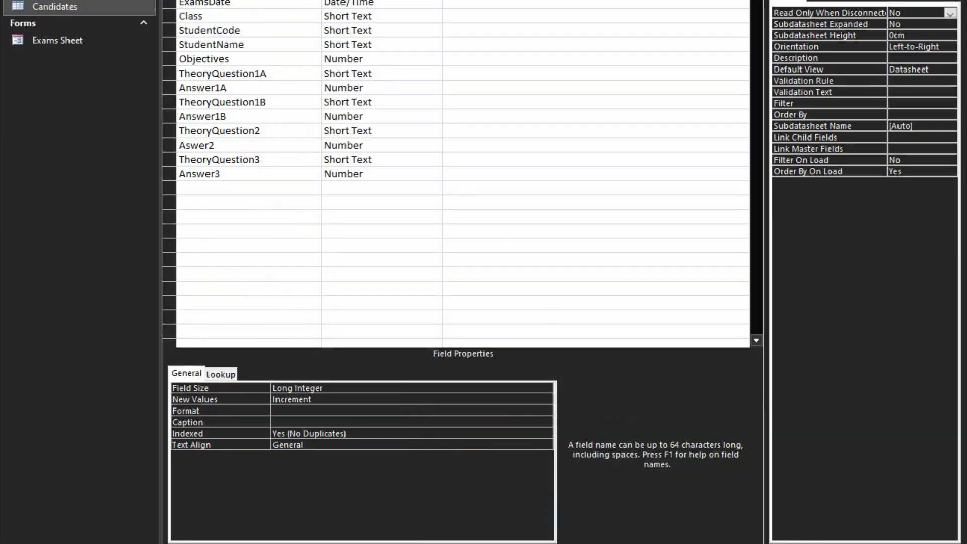
{"action": "left_click", "coordinate": [292, 0]}
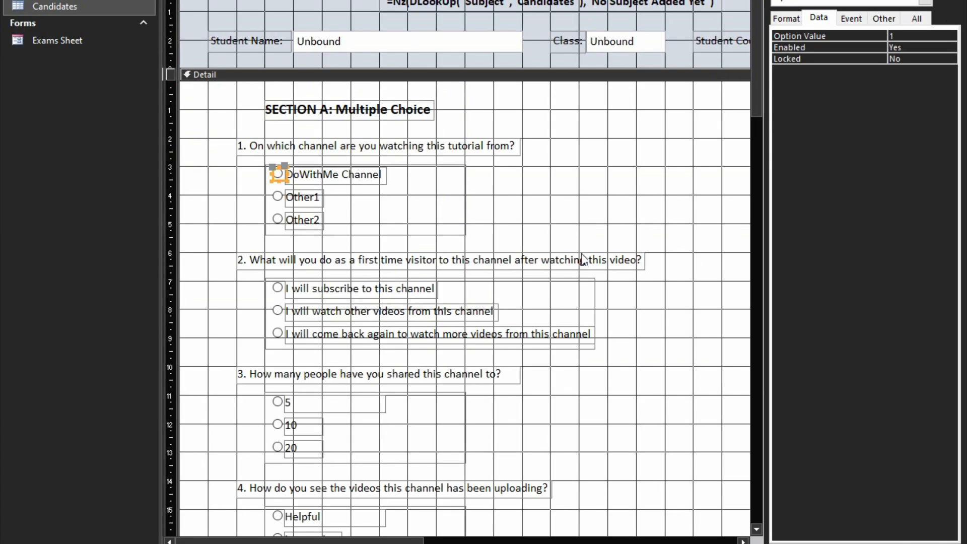
{"action": "left_click", "coordinate": [579, 234]}
{"action": "scroll", "coordinate": [579, 226], "scroll_direction": "down", "scroll_amount": 5}
{"action": "scroll", "coordinate": [579, 229], "scroll_direction": "down", "scroll_amount": 4}
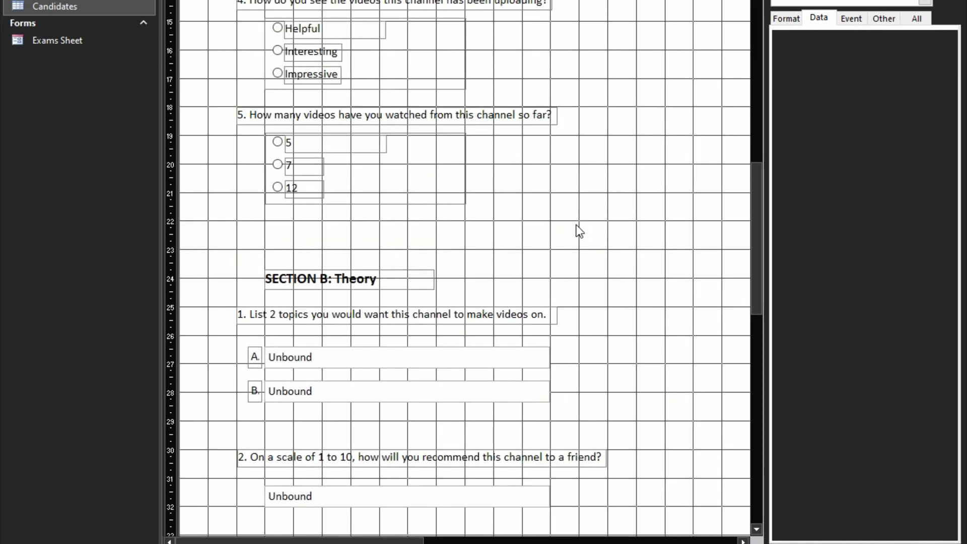
{"action": "left_click", "coordinate": [536, 353]}
{"action": "left_click", "coordinate": [536, 381]}
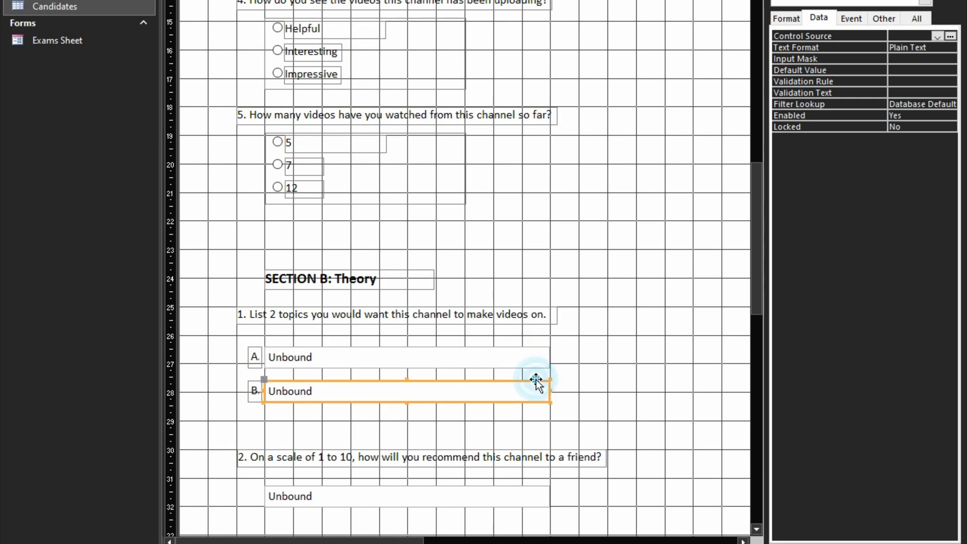
{"action": "scroll", "coordinate": [554, 379], "scroll_direction": "down", "scroll_amount": 2}
{"action": "left_click", "coordinate": [548, 377]}
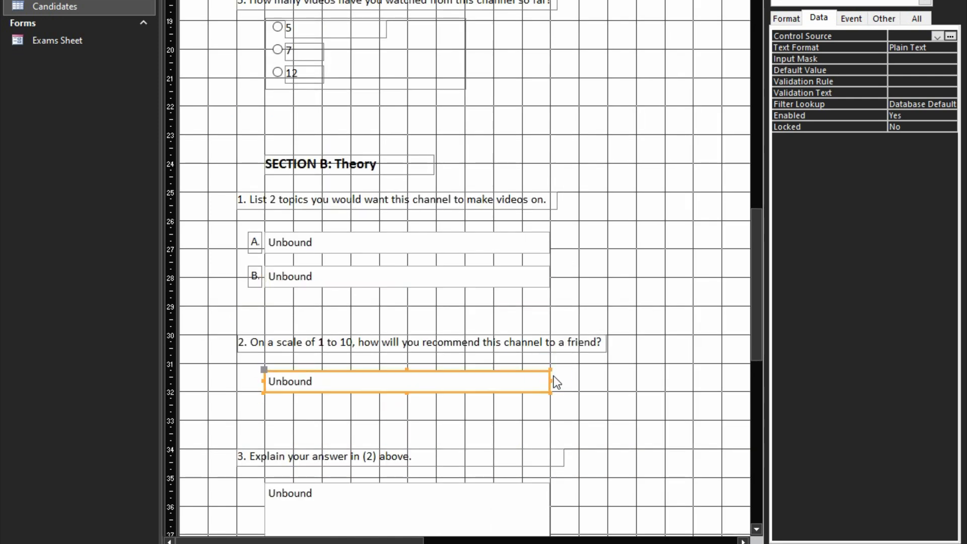
{"action": "scroll", "coordinate": [556, 382], "scroll_direction": "down", "scroll_amount": 1}
{"action": "left_click", "coordinate": [549, 437]}
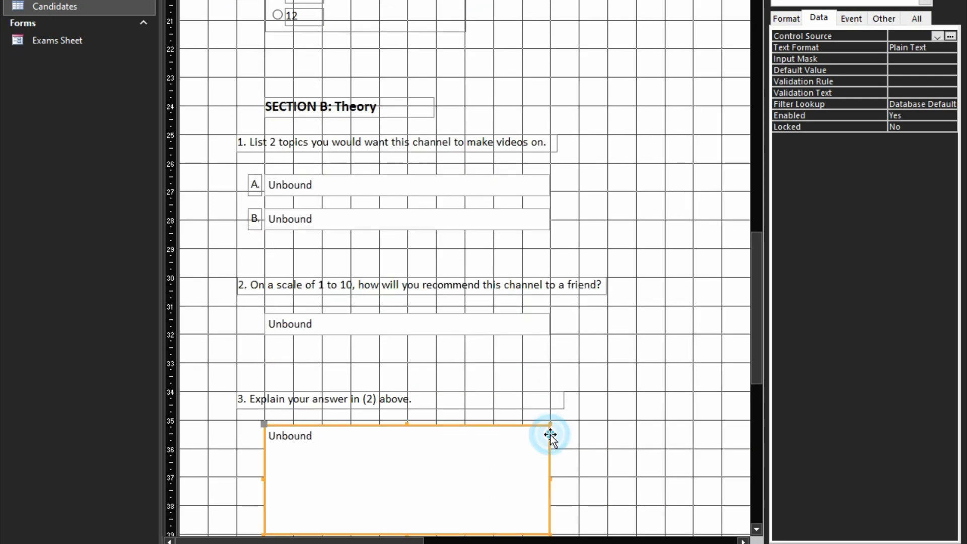
{"action": "scroll", "coordinate": [632, 411], "scroll_direction": "down", "scroll_amount": 1}
{"action": "left_click", "coordinate": [630, 404]}
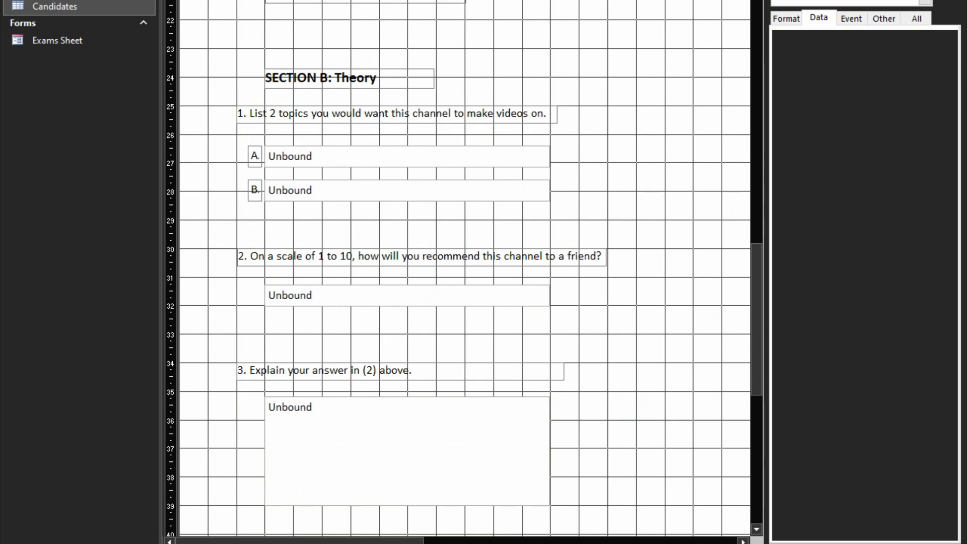
{"action": "left_click", "coordinate": [631, 524]}
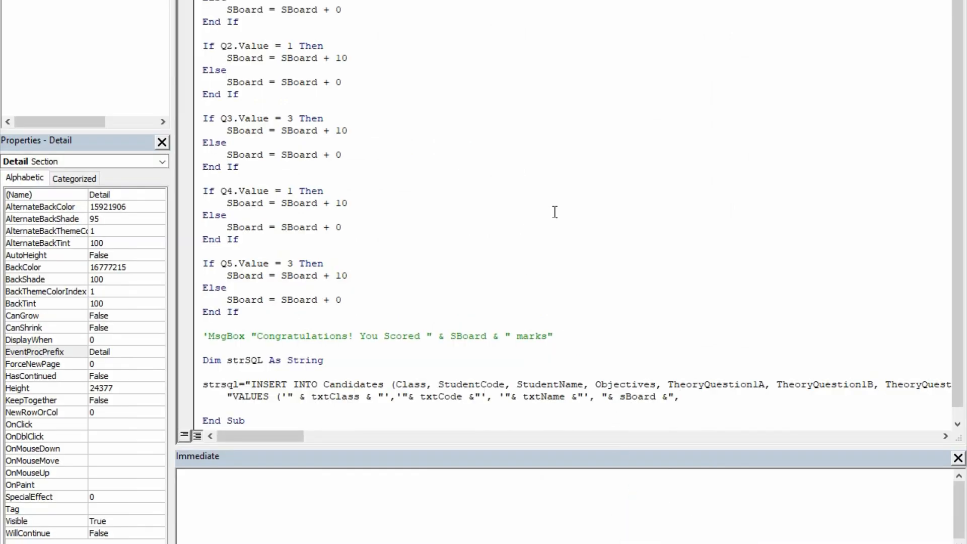
Step: Concatenate T1, T2, T3 and T4 as single-quoted values in the VALUES clause and close the SQL string with );"
{"action": "type", "text": "'\"& T1 & \"','\"& T2 &\"','\"& T3 &\"','\""}
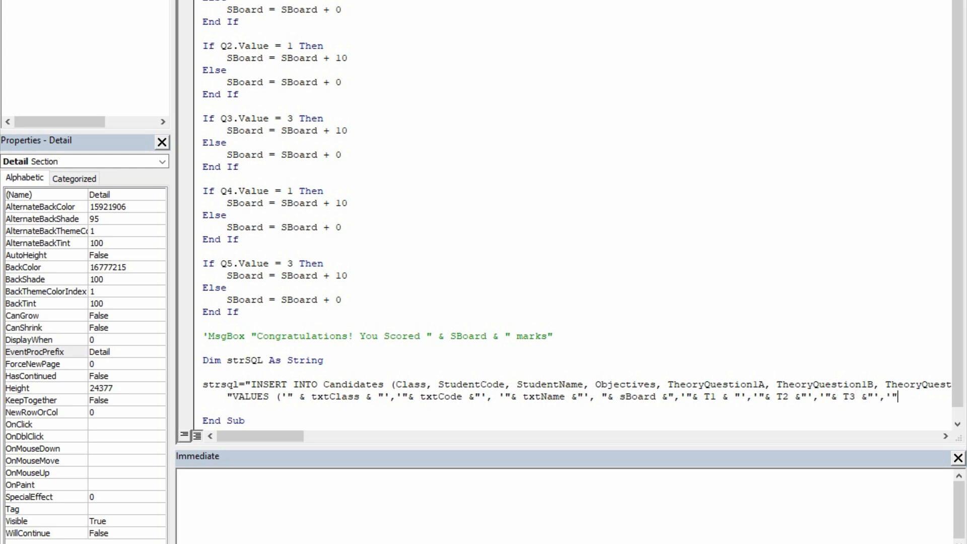
{"action": "type", "text": "&"}
{"action": "type", "text": " T2"}
{"action": "type", "text": "& T4 &\"')"}
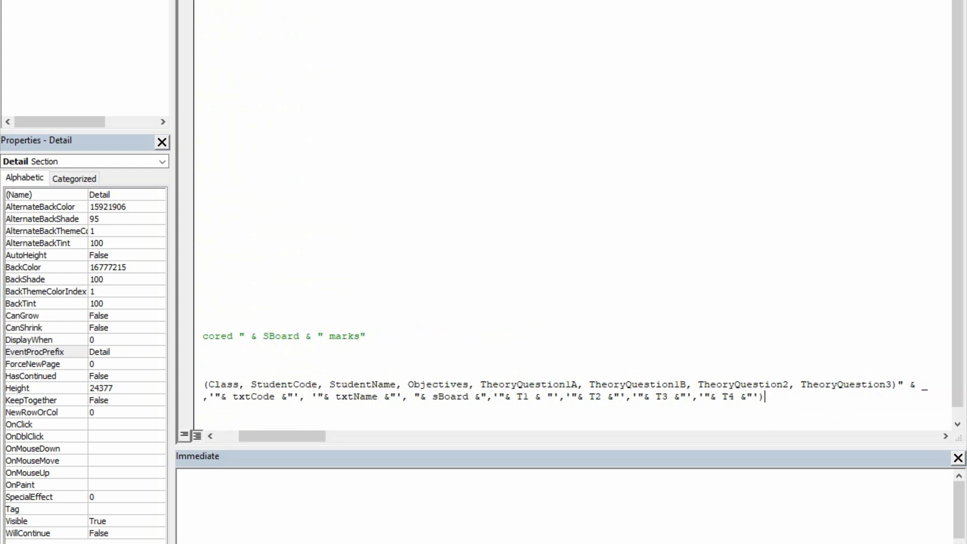
{"action": "type", "text": ";\""}
{"action": "key", "text": "Return"}
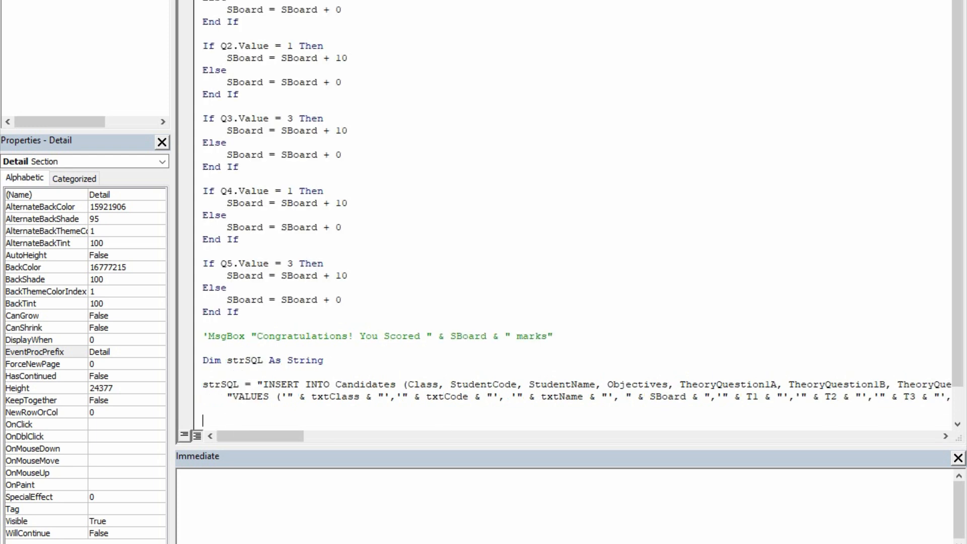
Step: Add a CurrentDb.Execute statement that runs strSQL below the SQL string
{"action": "type", "text": "currentdb."}
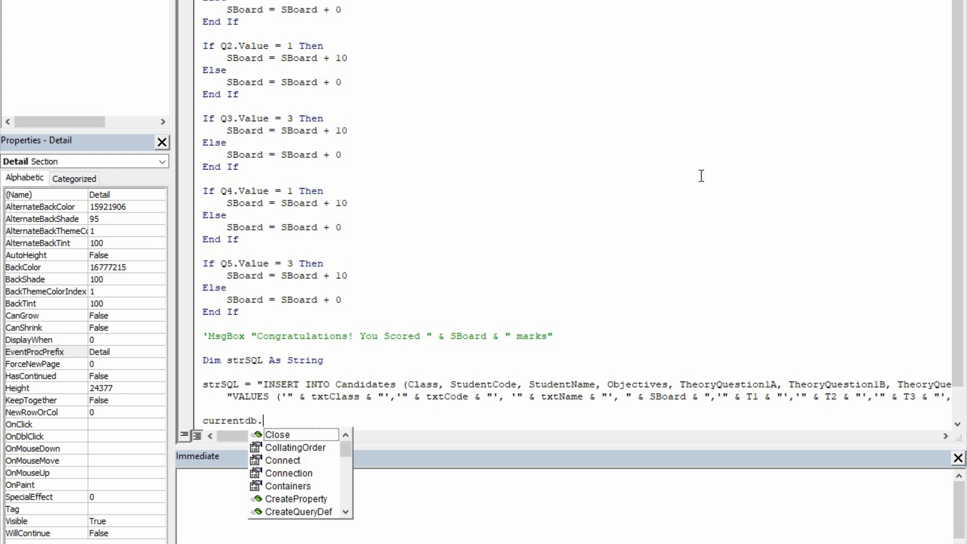
{"action": "type", "text": "Exe"}
{"action": "key", "text": "Tab"}
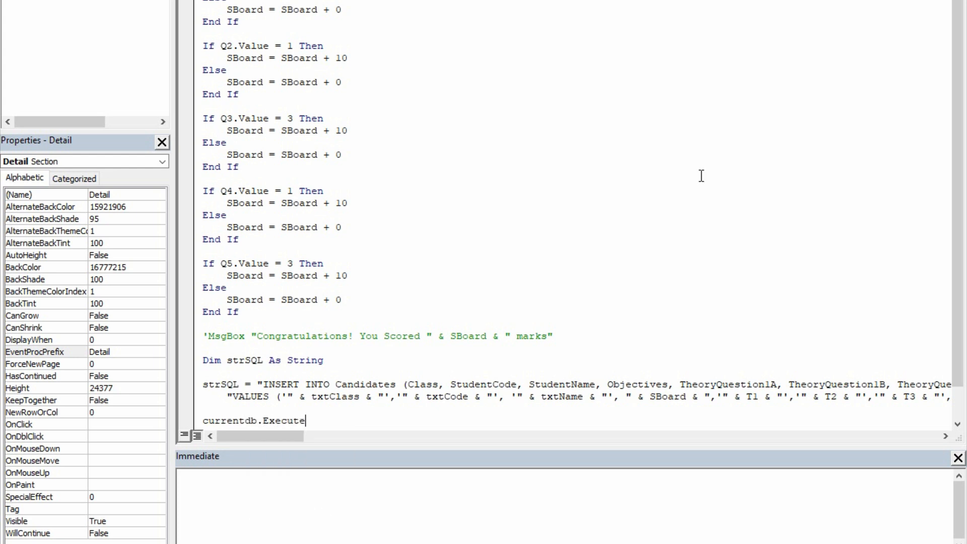
{"action": "type", "text": "s"}
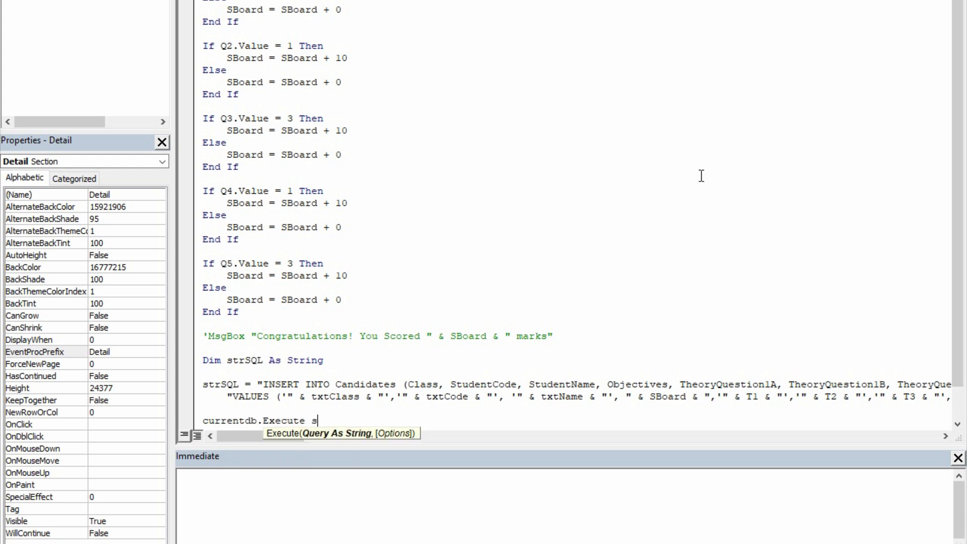
{"action": "type", "text": "trsql("}
{"action": "key", "text": "BackSpace"}
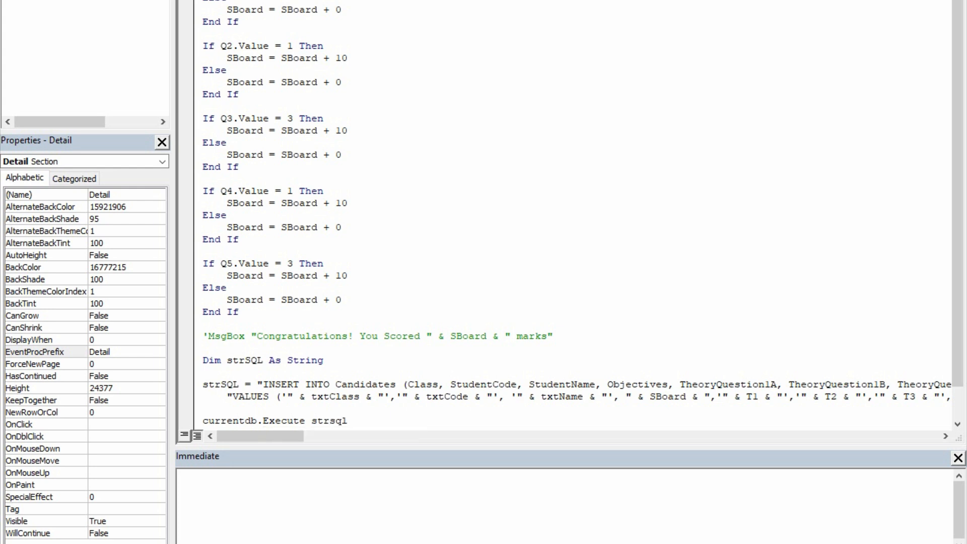
Step: Add dbfailerror as the options argument of the Execute statement
{"action": "type", "text": ","}
{"action": "type", "text": " db"}
{"action": "type", "text": "fild"}
{"action": "key", "text": "BackSpace"}
{"action": "key", "text": "BackSpace"}
{"action": "key", "text": "BackSpace"}
{"action": "type", "text": "ail"}
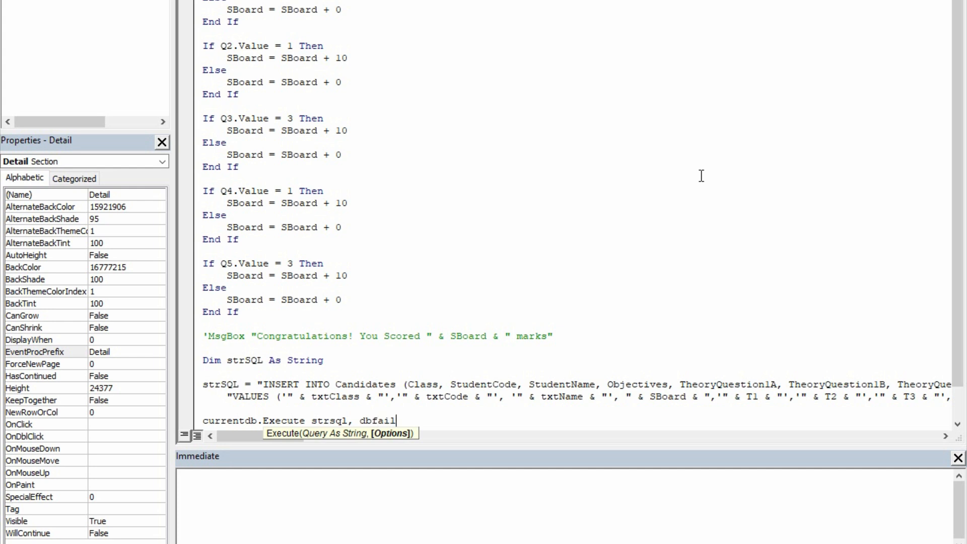
{"action": "type", "text": "error"}
{"action": "key", "text": "Return"}
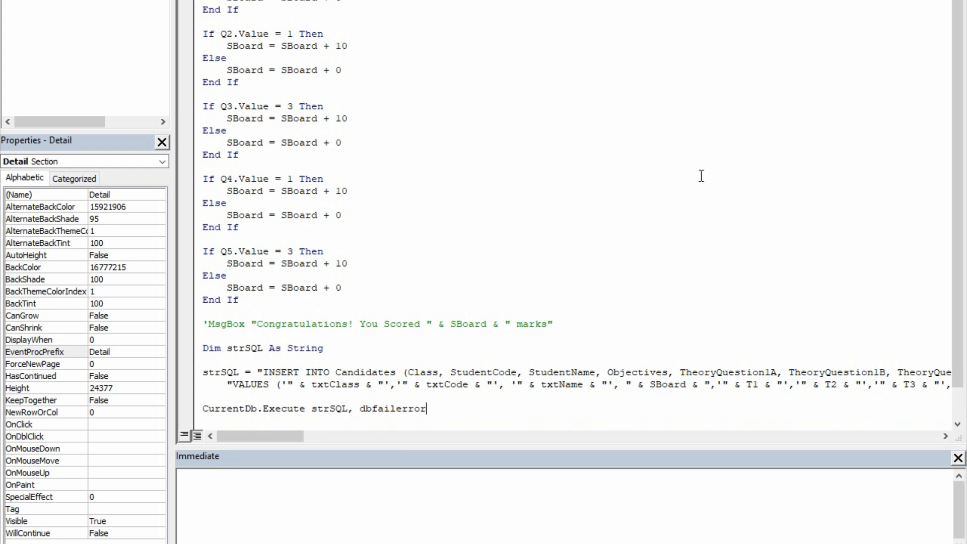
Step: Correct the Execute option to dbFailOnError and start a new line below the statement
{"action": "key", "text": "Left"}
{"action": "key", "text": "Left"}
{"action": "key", "text": "Left"}
{"action": "key", "text": "Left"}
{"action": "type", "text": "on"}
{"action": "key", "text": "Down"}
{"action": "key", "text": "Return"}
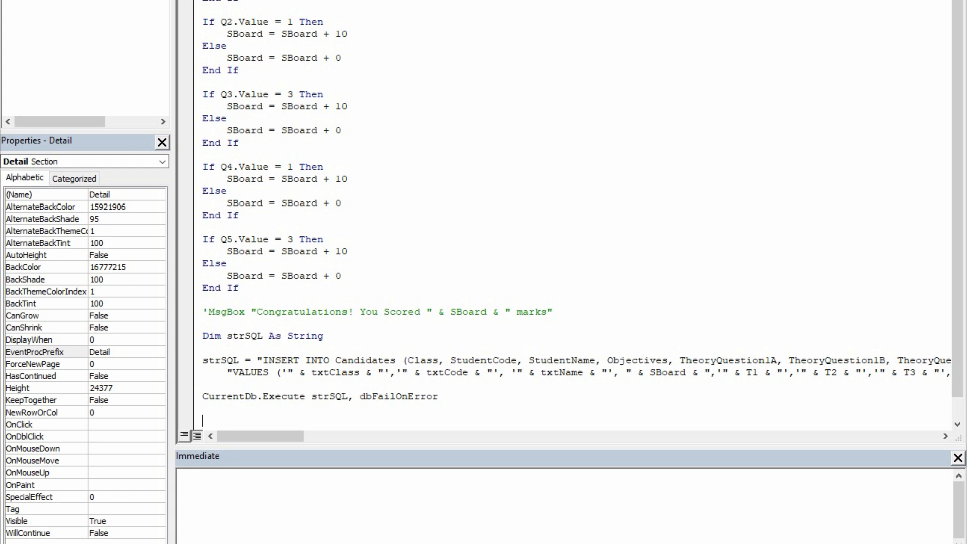
Step: Add a MsgBox showing "Submitted Succeffully!" with vbInformation and the title "Success"
{"action": "type", "text": "msgbox\"Submitted "}
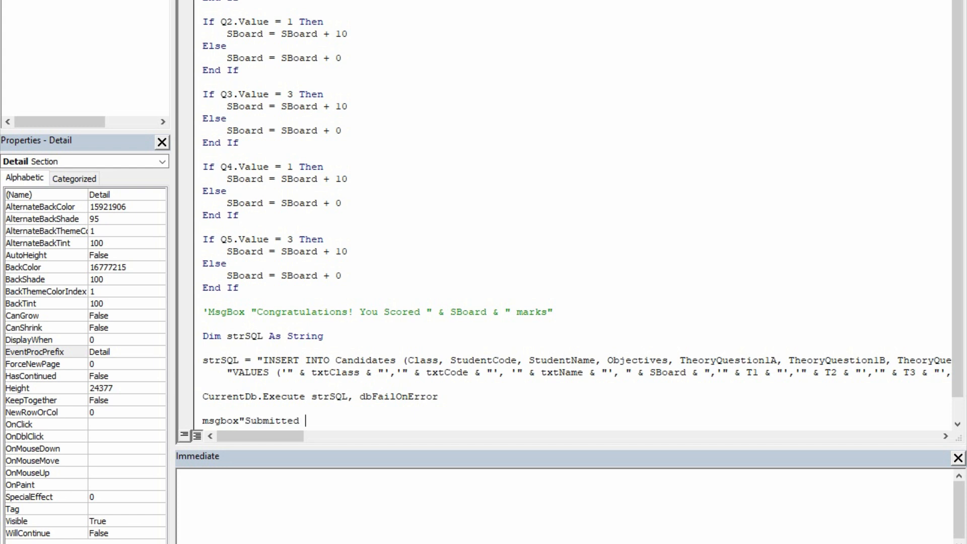
{"action": "type", "text": "Succeffully.\""}
{"action": "key", "text": "BackSpace"}
{"action": "key", "text": "BackSpace"}
{"action": "type", "text": "!\",vbo"}
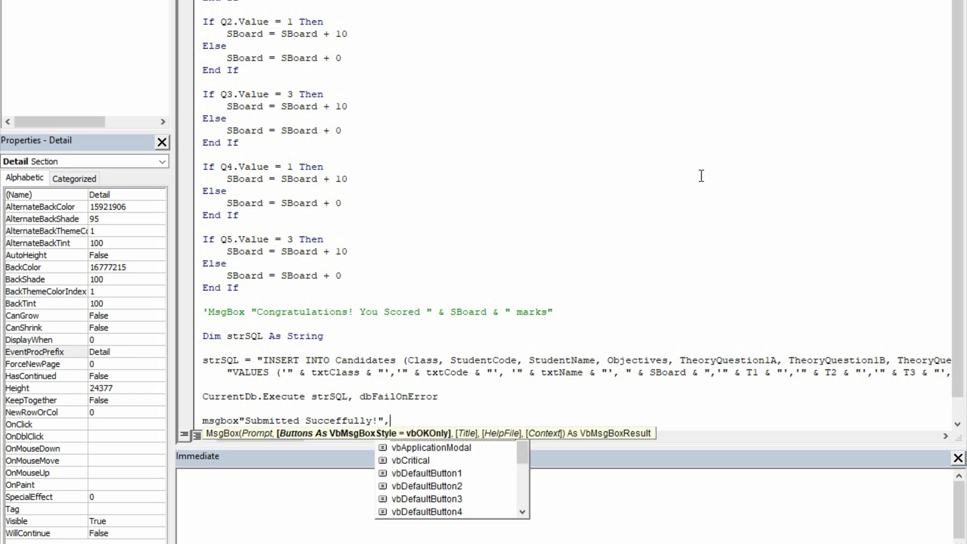
{"action": "key", "text": "BackSpace"}
{"action": "type", "text": "i"}
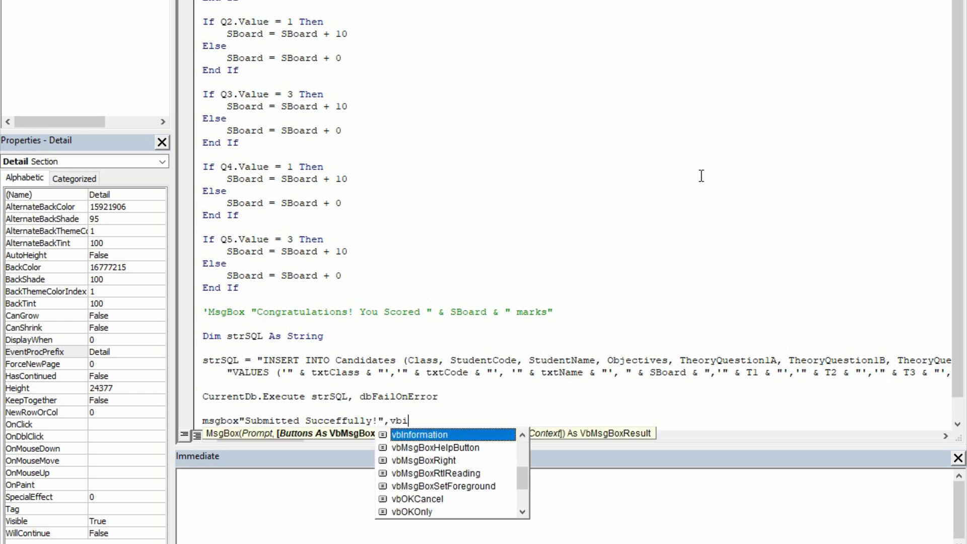
{"action": "key", "text": "Tab"}
{"action": "type", "text": ",\"Succes"}
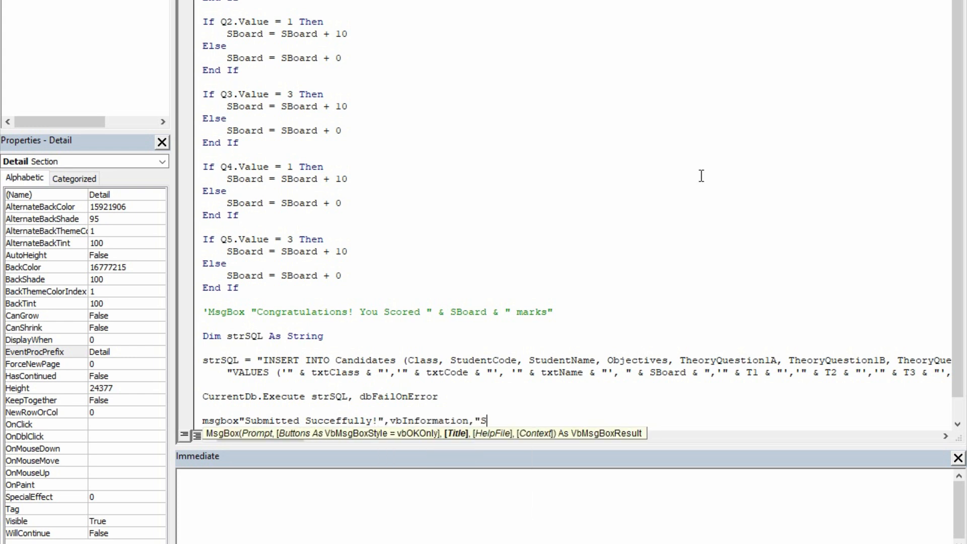
{"action": "type", "text": "s\""}
{"action": "key", "text": "Return"}
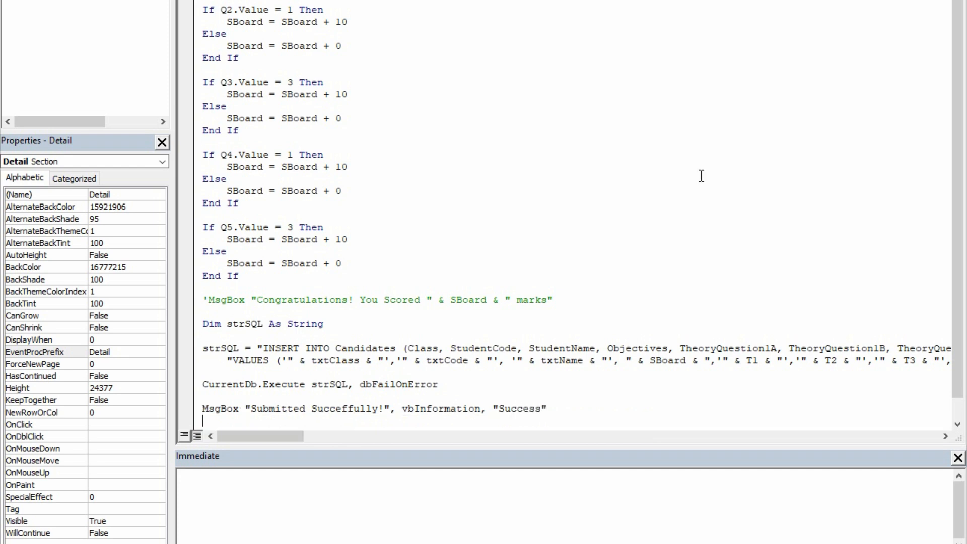
Step: Add an Exit Sub line after the success message, followed by an errorhandler: label
{"action": "type", "text": "exit sub"}
{"action": "key", "text": "Return"}
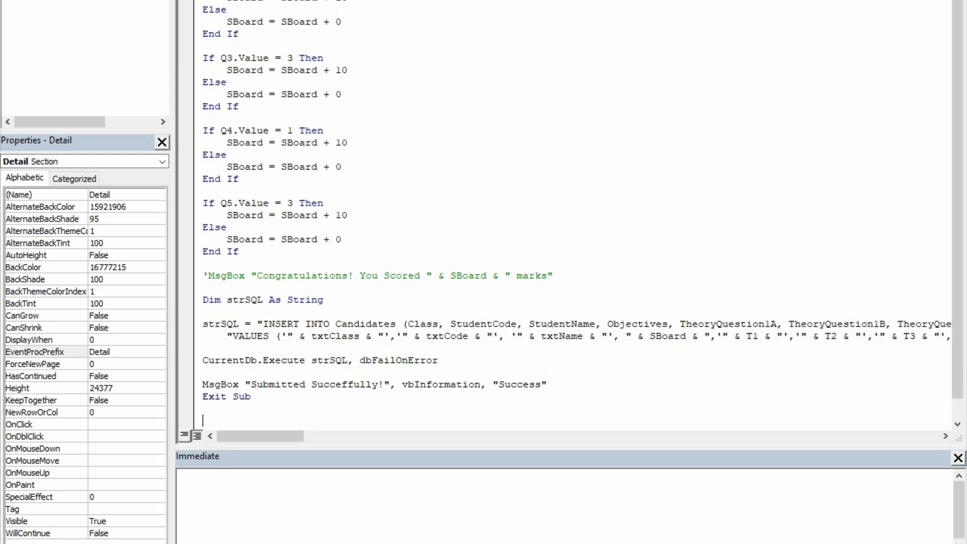
{"action": "type", "text": "errorhandler:"}
{"action": "key", "text": "Return"}
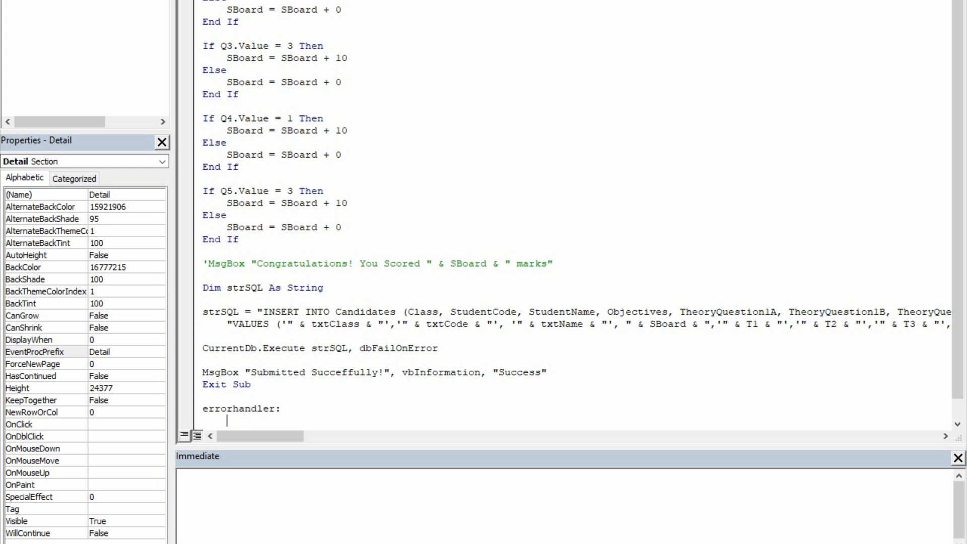
Step: Capitalize the error label as ErrorHandler:
{"action": "key", "text": "Up"}
{"action": "key", "text": "Left"}
{"action": "key", "text": "Left"}
{"action": "key", "text": "Left"}
{"action": "key", "text": "Left"}
{"action": "key", "text": "Delete"}
{"action": "type", "text": "E"}
{"action": "key", "text": "Right"}
{"action": "key", "text": "Right"}
{"action": "key", "text": "Right"}
{"action": "key", "text": "Right"}
{"action": "key", "text": "Left"}
{"action": "key", "text": "Delete"}
{"action": "type", "text": "H"}
Step: Under the ErrorHandler label, add a MsgBox showing "Error: " & Err.Description with vbCritical and the title "ERROR"
{"action": "type", "text": "msgbox"}
{"action": "type", "text": "\""}
{"action": "type", "text": "Error"}
{"action": "type", "text": ":"}
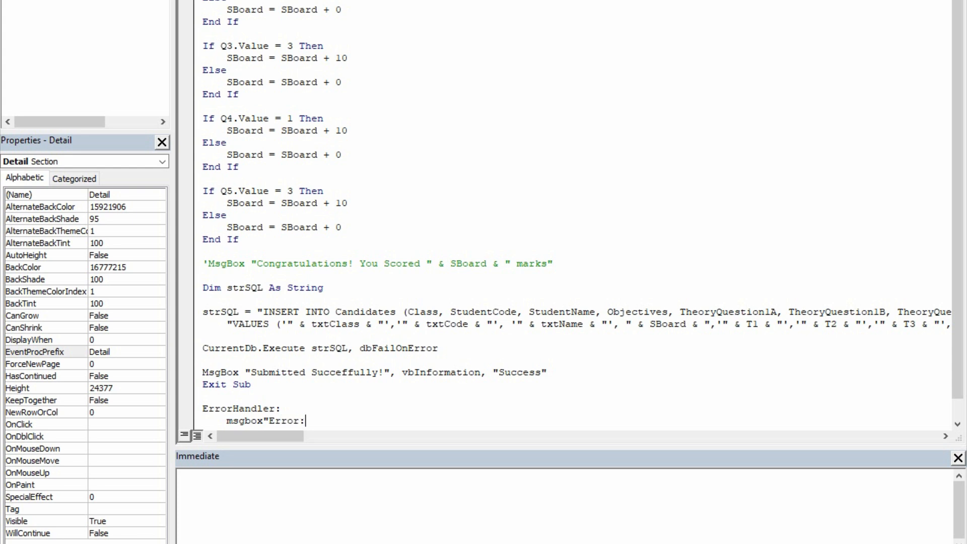
{"action": "type", "text": " \"& Err"}
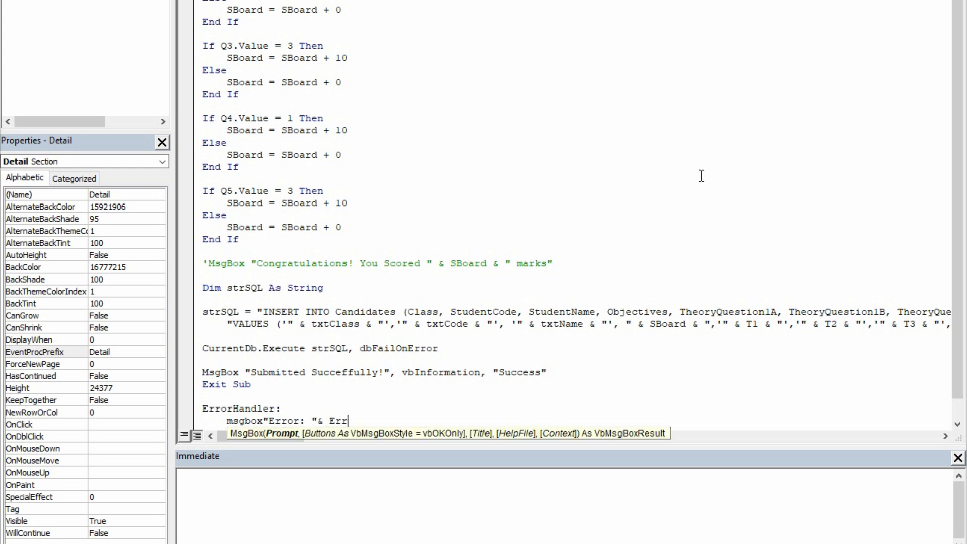
{"action": "type", "text": ".de"}
{"action": "key", "text": "Tab"}
{"action": "type", "text": ",vbc"}
{"action": "key", "text": "Tab"}
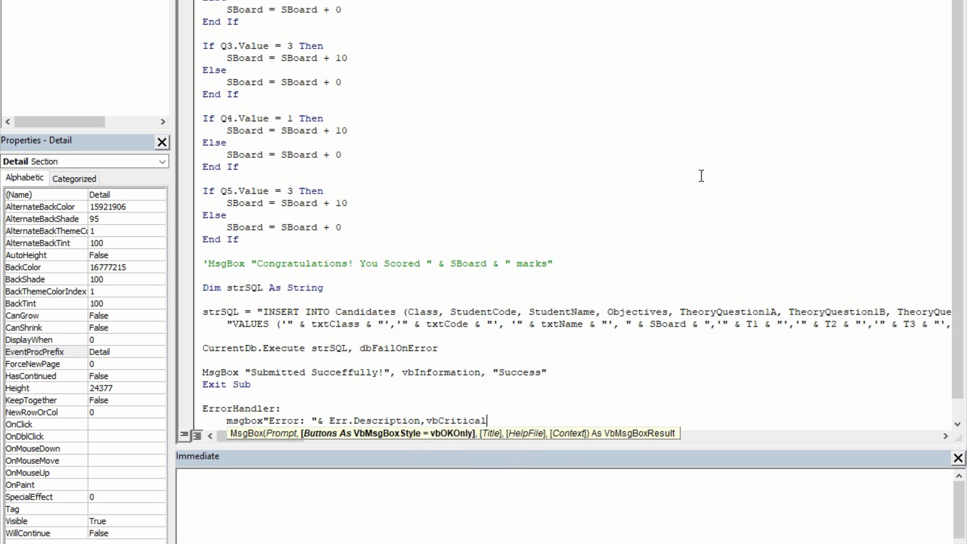
{"action": "type", "text": ","}
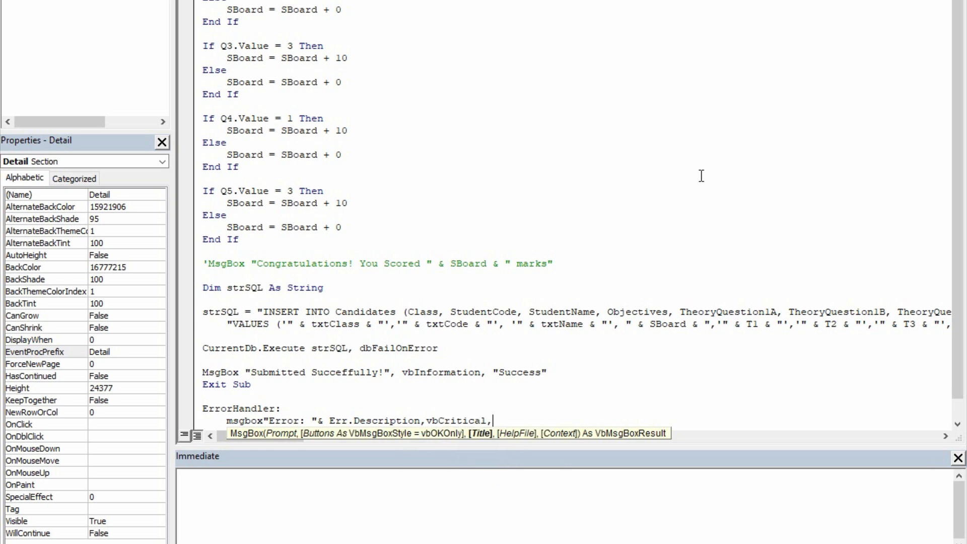
{"action": "type", "text": "\"ERROR\""}
{"action": "key", "text": "Down"}
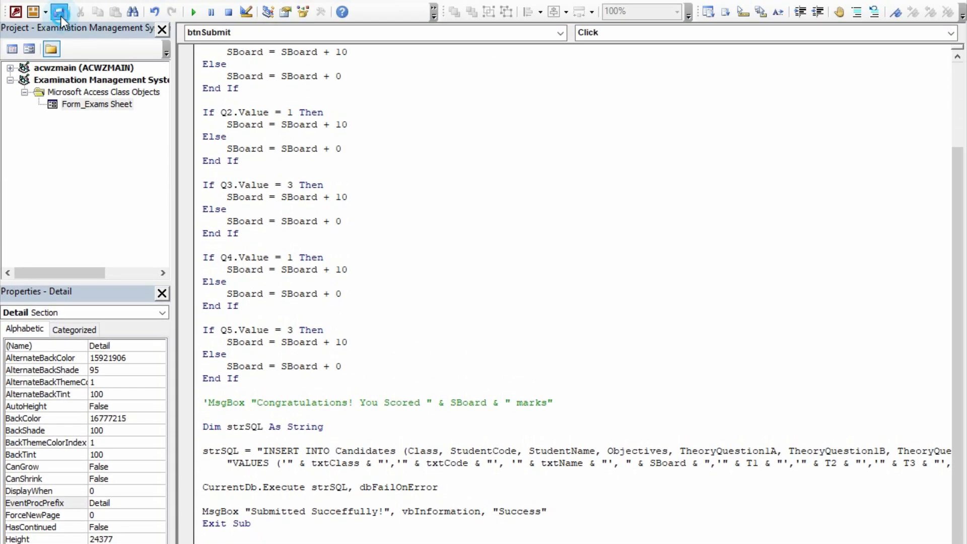
Step: Compile the VBA project and save the code
{"action": "key", "text": "alt+d"}
{"action": "key", "text": "l"}
{"action": "left_click", "coordinate": [62, 16]}
Step: Switch to Access, close the open Exams Sheet and Candidates objects, and reopen the Exams Sheet form for data entry
{"action": "key", "text": "alt+F11"}
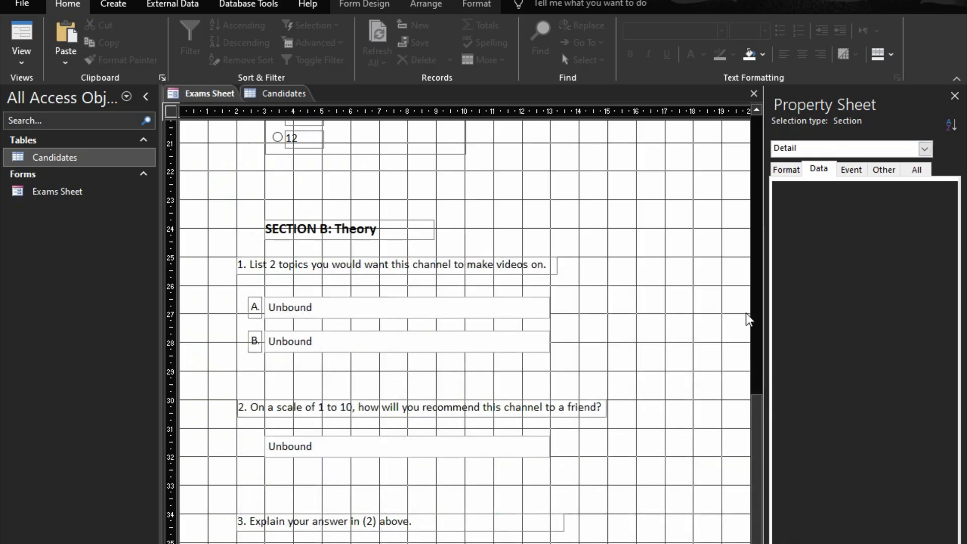
{"action": "left_click", "coordinate": [755, 94]}
{"action": "left_click", "coordinate": [754, 94]}
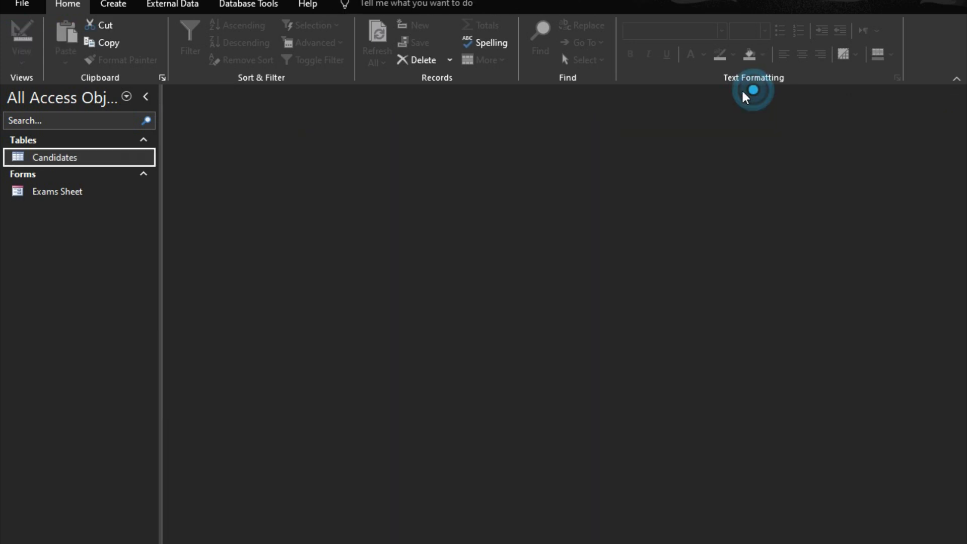
{"action": "double_click", "coordinate": [52, 194]}
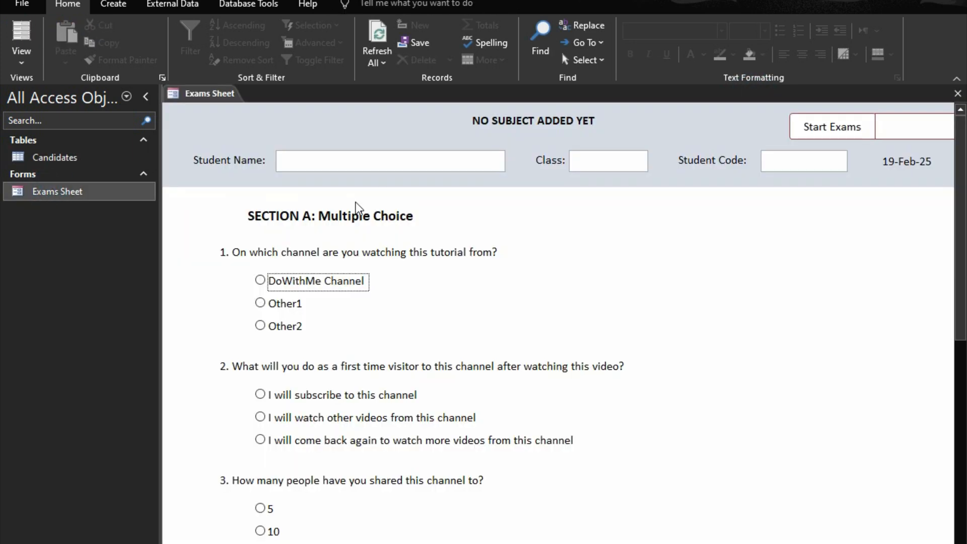
Step: Enter DoWithMe Channel as the student name on the Exams Sheet and move to the Class field
{"action": "left_click", "coordinate": [410, 169]}
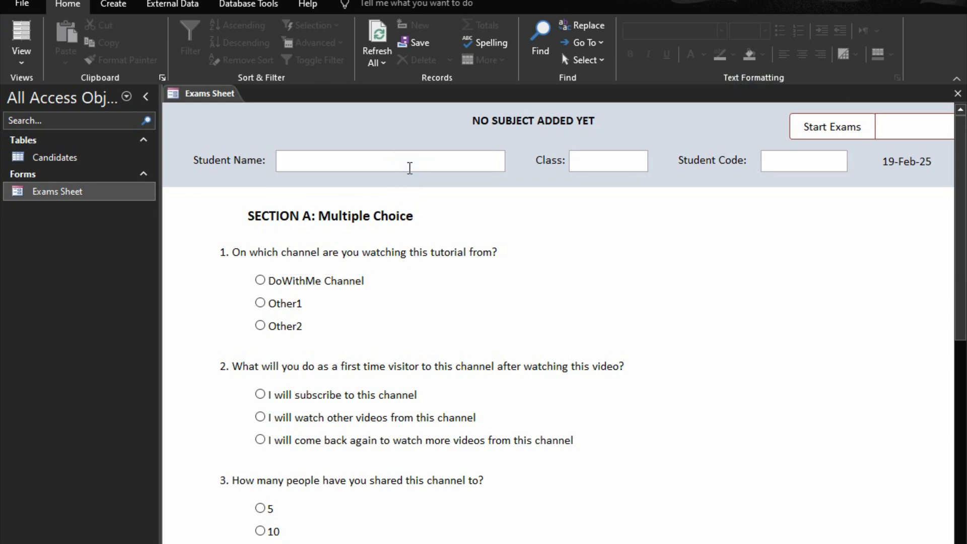
{"action": "type", "text": "DoWithMe ch"}
{"action": "key", "text": "BackSpace"}
{"action": "key", "text": "BackSpace"}
{"action": "type", "text": "c"}
{"action": "key", "text": "BackSpace"}
{"action": "type", "text": "Channel"}
{"action": "key", "text": "Tab"}
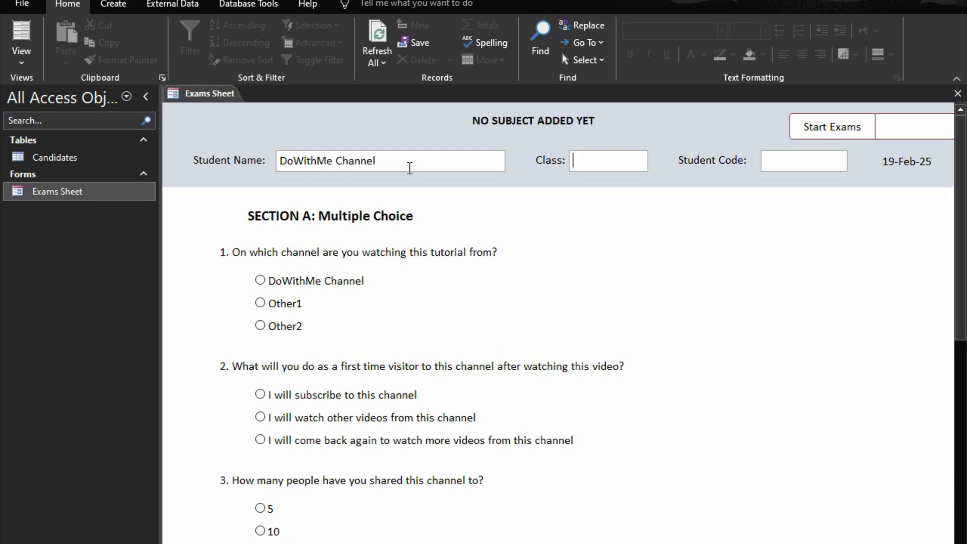
Step: Set the class to Class 1 and enter the student code in the Exams Sheet header
{"action": "type", "text": "Class 1"}
{"action": "key", "text": "Tab"}
{"action": "type", "text": "12345"}
{"action": "scroll", "coordinate": [309, 268], "scroll_direction": "up", "scroll_amount": 3}
Step: Answer the five multiple-choice questions with DoWithMe Channel, I will subscribe to this channel, 20, Helpful and 12, in that order
{"action": "left_click", "coordinate": [290, 282]}
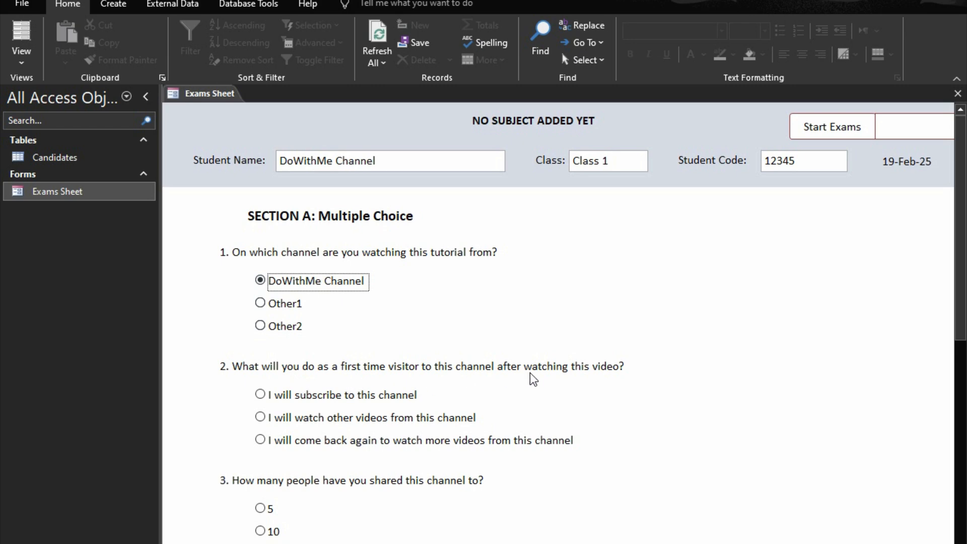
{"action": "left_click", "coordinate": [336, 395]}
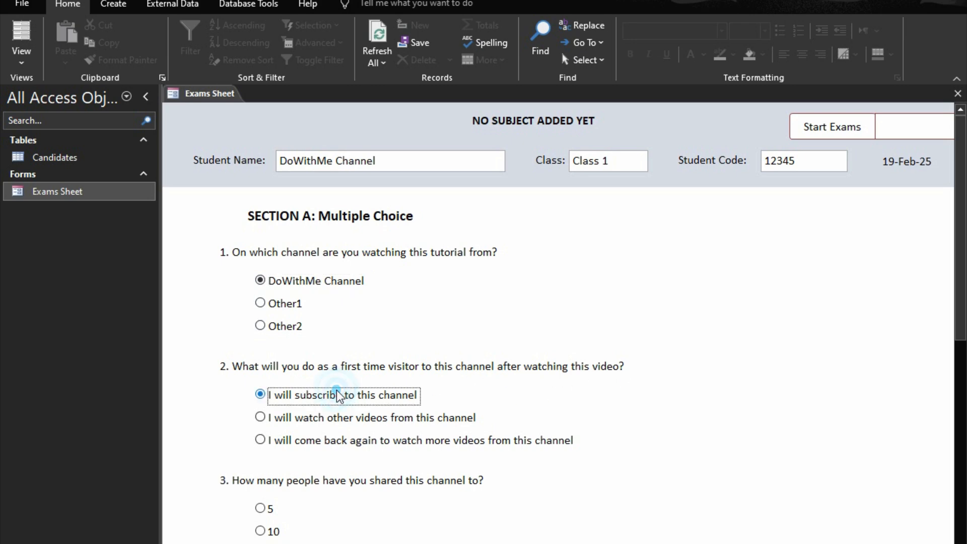
{"action": "scroll", "coordinate": [330, 514], "scroll_direction": "down", "scroll_amount": 3}
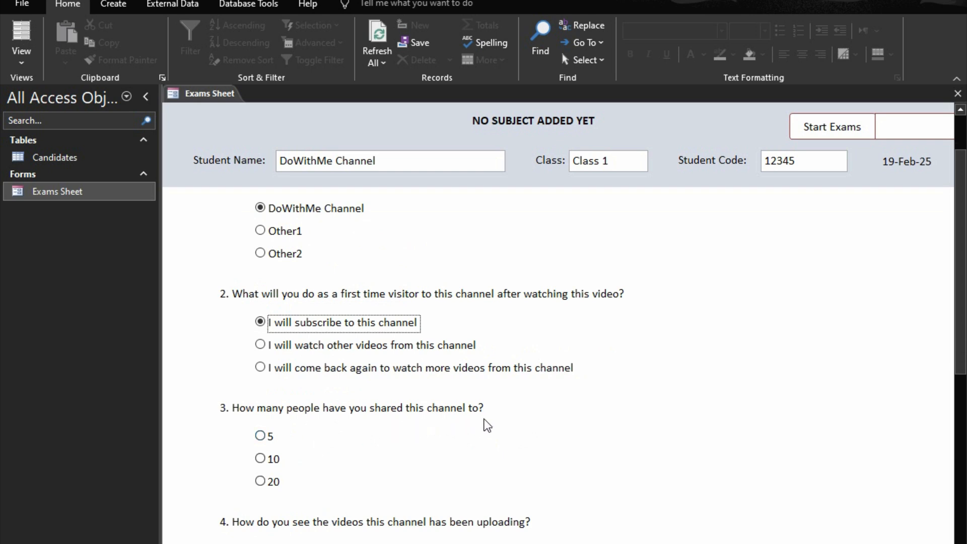
{"action": "left_click", "coordinate": [272, 482]}
{"action": "scroll", "coordinate": [403, 482], "scroll_direction": "down", "scroll_amount": 4}
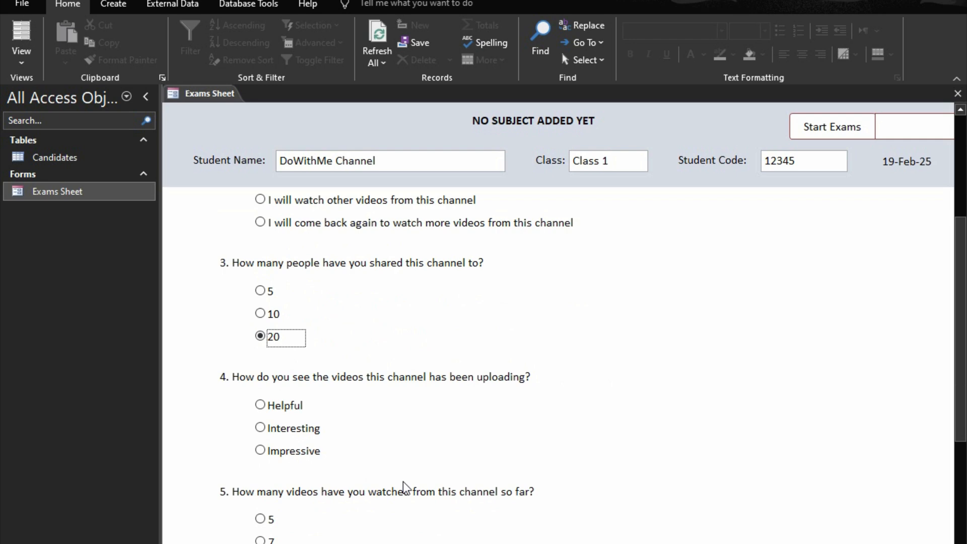
{"action": "left_click", "coordinate": [301, 410]}
{"action": "scroll", "coordinate": [307, 411], "scroll_direction": "down", "scroll_amount": 4}
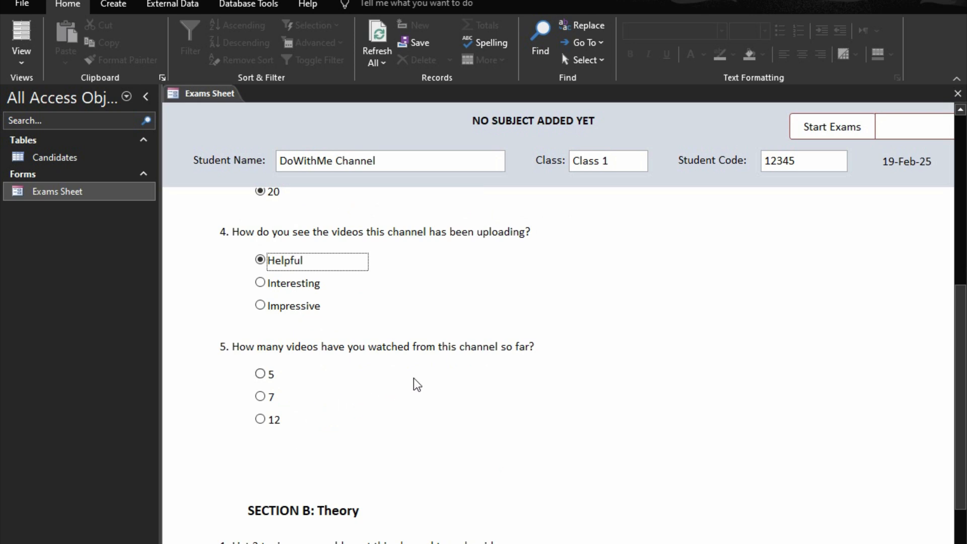
{"action": "left_click", "coordinate": [270, 422]}
{"action": "scroll", "coordinate": [363, 431], "scroll_direction": "down", "scroll_amount": 2}
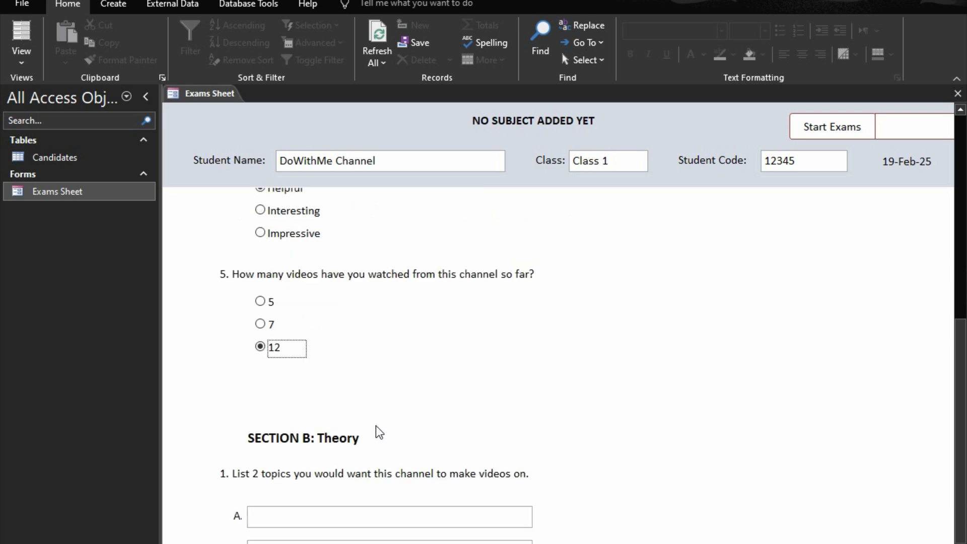
Step: Answer theory question 1 with School Base Assessment for A and School Attendance Register for B
{"action": "scroll", "coordinate": [377, 425], "scroll_direction": "down", "scroll_amount": 2}
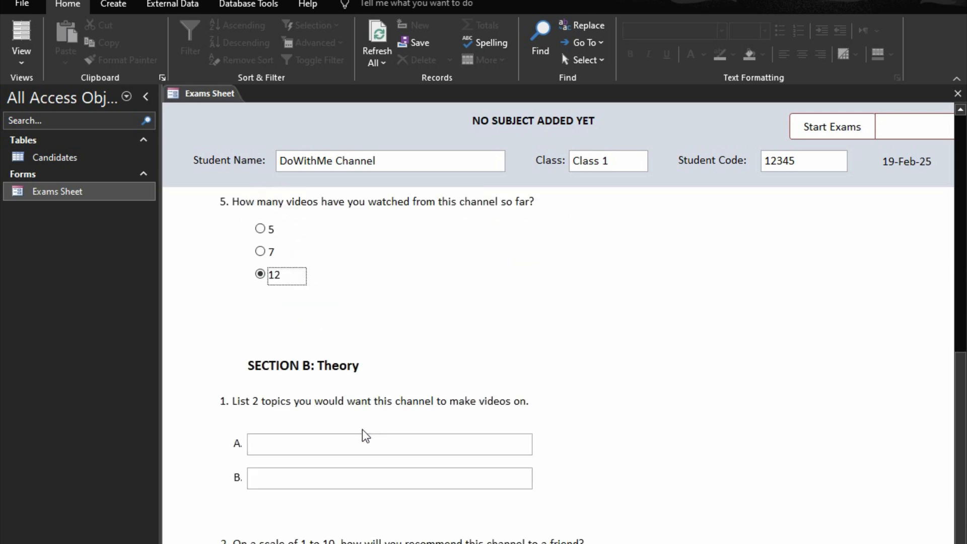
{"action": "scroll", "coordinate": [361, 430], "scroll_direction": "down", "scroll_amount": 2}
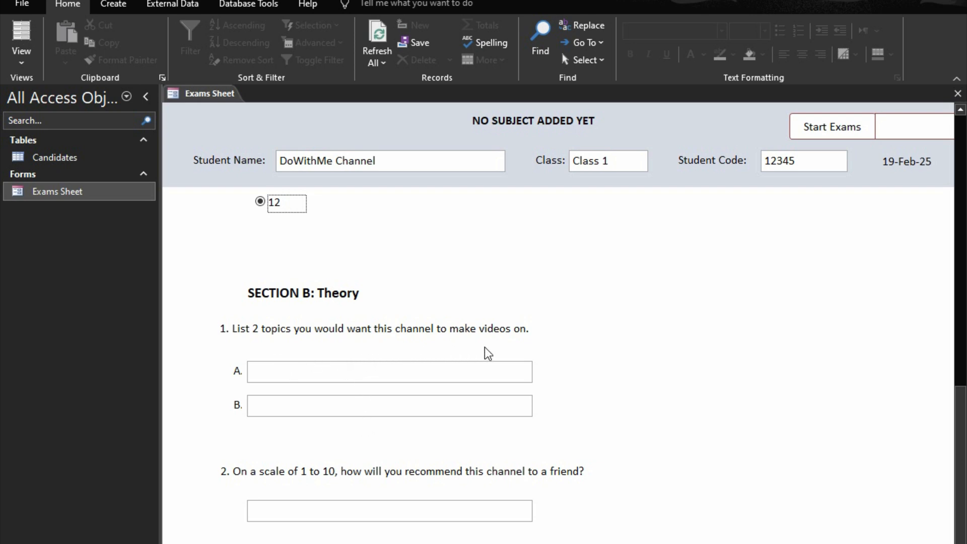
{"action": "left_click", "coordinate": [488, 371]}
{"action": "type", "text": "School Base As"}
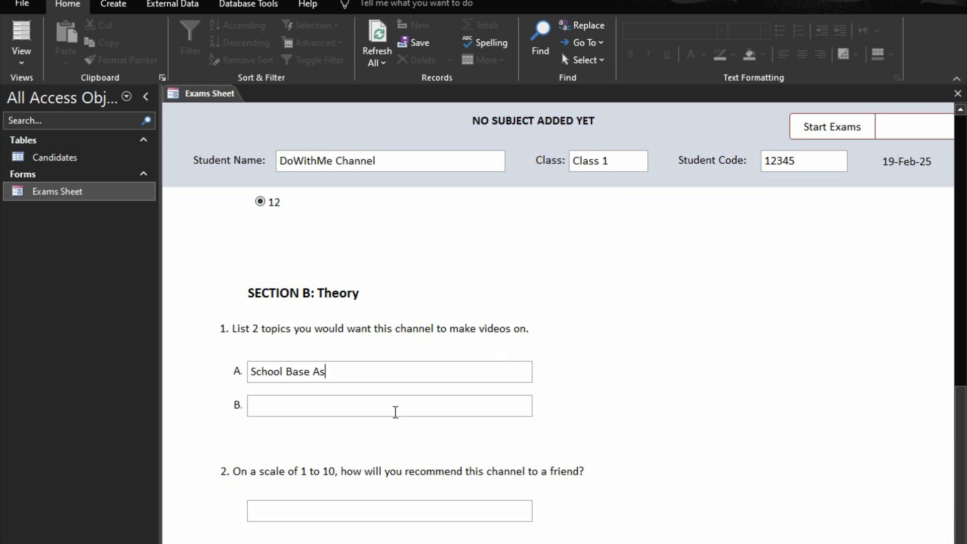
{"action": "type", "text": "sessment"}
{"action": "type", "text": "Schho"}
{"action": "key", "text": "BackSpace"}
{"action": "key", "text": "BackSpace"}
{"action": "type", "text": "ool"}
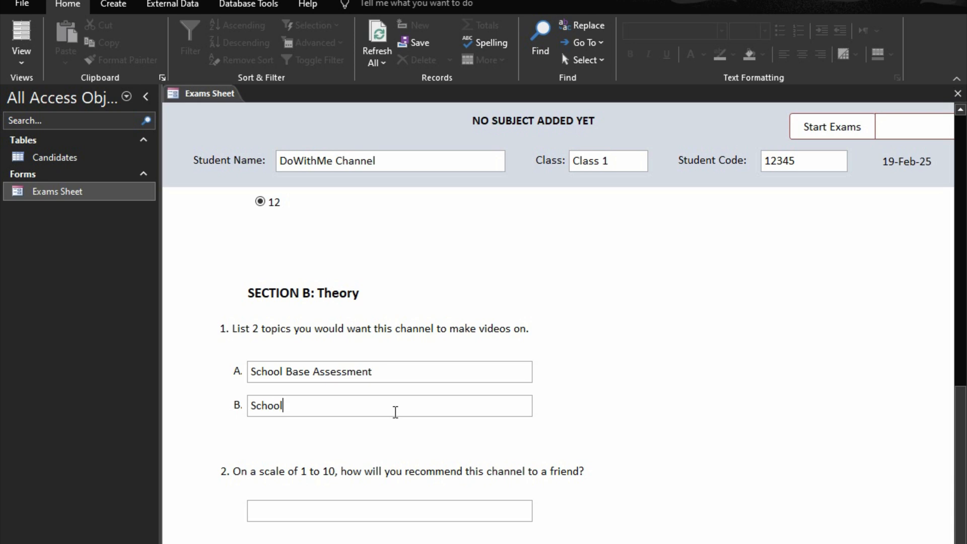
{"action": "type", "text": " Attendance Register"}
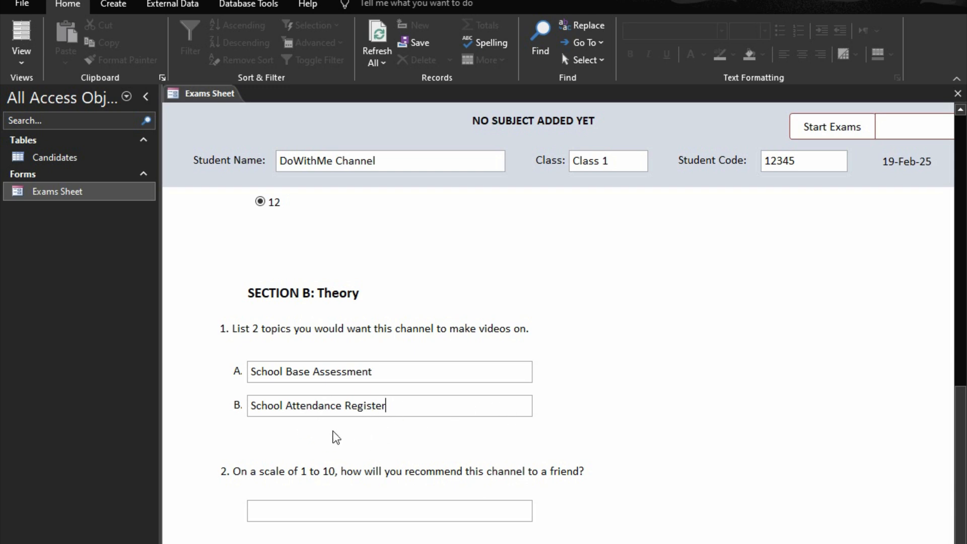
Step: Enter 10 as the answer to theory question 2 about recommending the channel to a friend
{"action": "scroll", "coordinate": [318, 467], "scroll_direction": "down", "scroll_amount": 3}
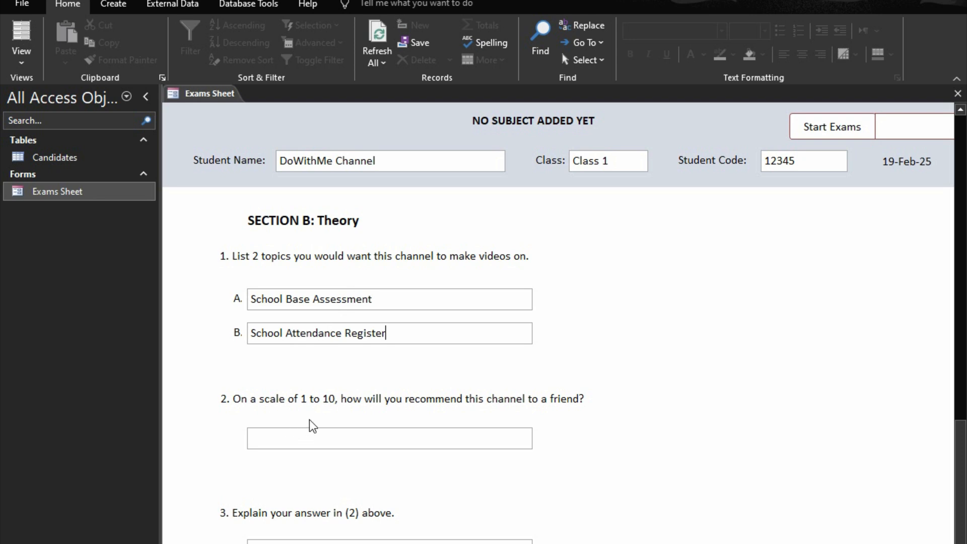
{"action": "left_click", "coordinate": [415, 434]}
{"action": "type", "text": "10"}
Step: Answer theory question 3 with "The reason is that, all the videos this channel has been uploading are very helpful and easy to follow."
{"action": "left_click", "coordinate": [482, 418]}
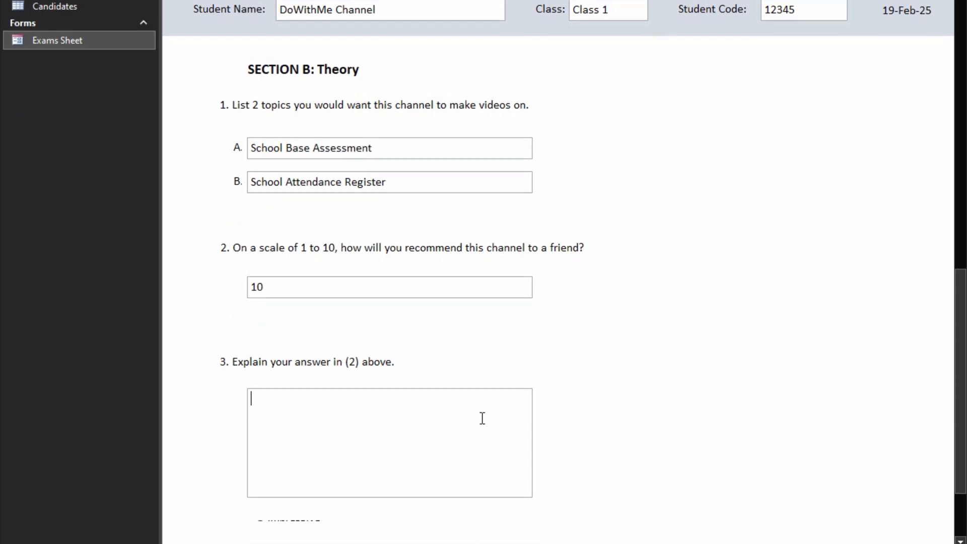
{"action": "type", "text": "The resa"}
{"action": "key", "text": "BackSpace"}
{"action": "key", "text": "BackSpace"}
{"action": "type", "text": "ason is that"}
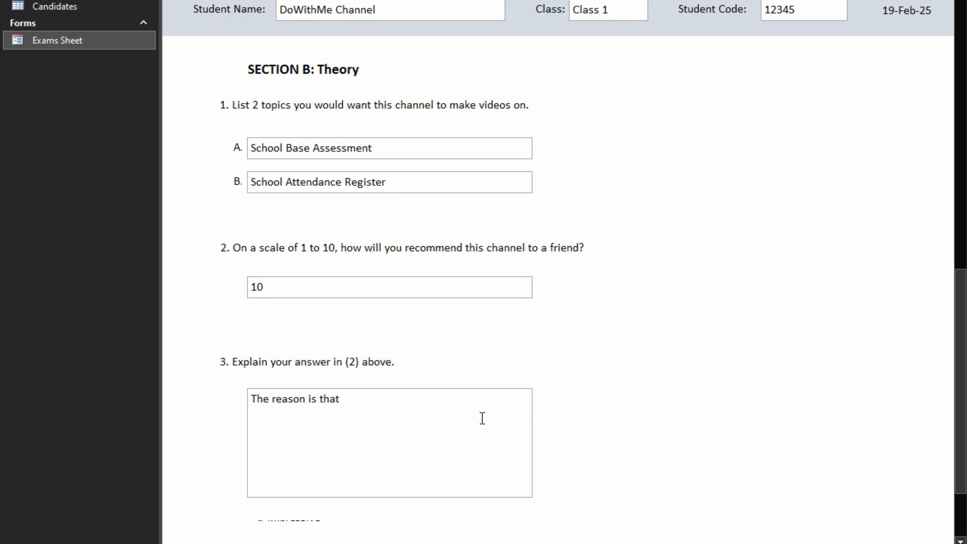
{"action": "key", "text": "BackSpace"}
{"action": "type", "text": ", all the fv"}
{"action": "key", "text": "BackSpace"}
{"action": "key", "text": "BackSpace"}
{"action": "type", "text": "vid"}
{"action": "key", "text": "BackSpace"}
{"action": "type", "text": "deos this "}
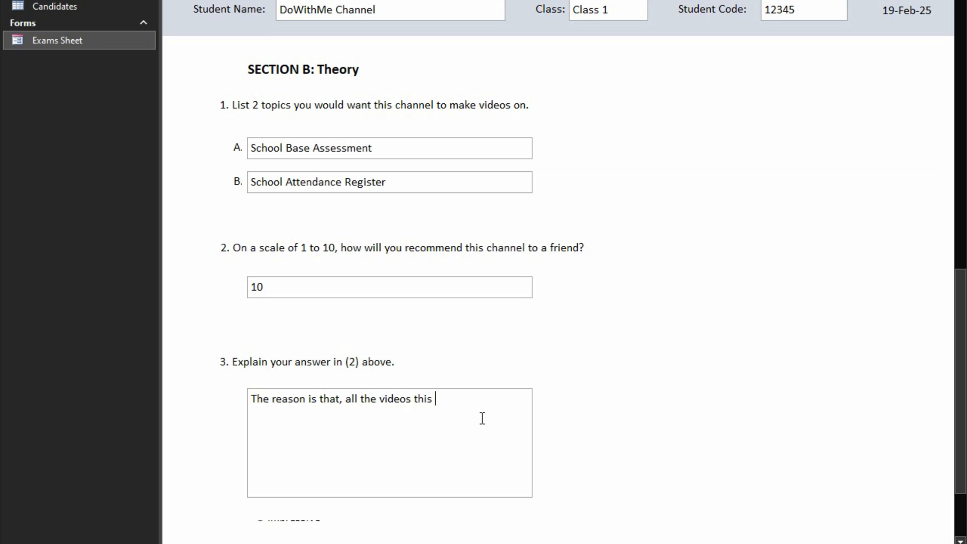
{"action": "type", "text": "channel has been uploading are very "}
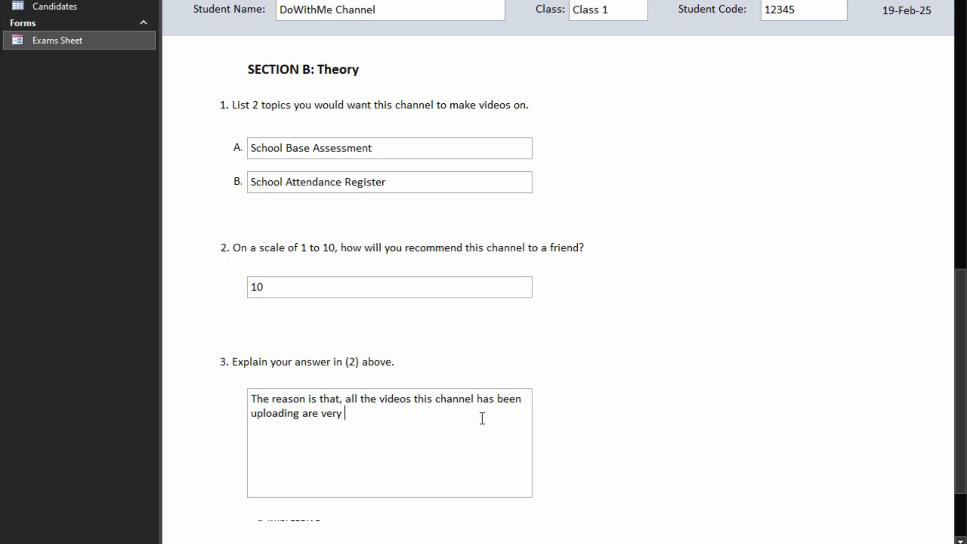
{"action": "type", "text": "helpful and easy to follow"}
{"action": "key", "text": "BackSpace"}
{"action": "key", "text": "BackSpace"}
{"action": "type", "text": "ow."}
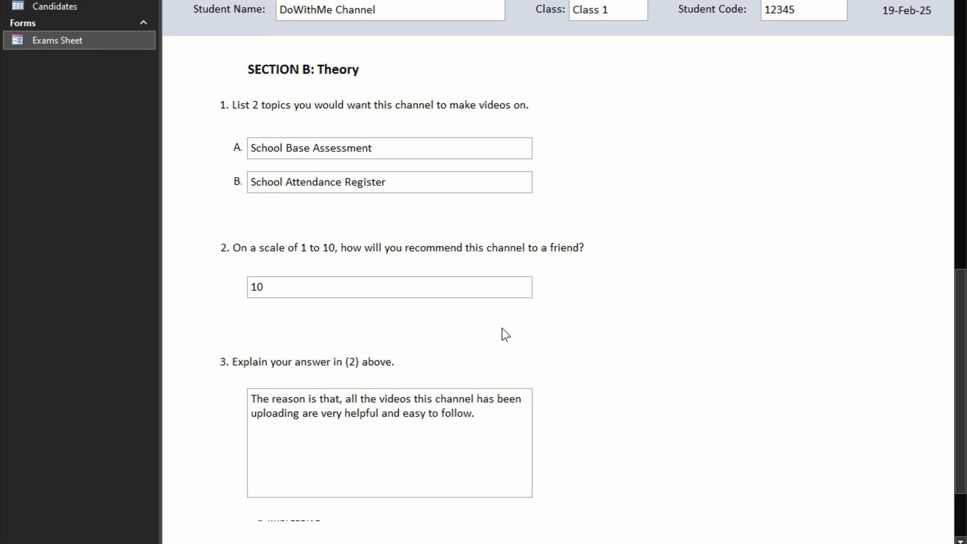
Step: Submit the completed exam and dismiss the message box
{"action": "scroll", "coordinate": [501, 328], "scroll_direction": "up", "scroll_amount": 8}
{"action": "scroll", "coordinate": [507, 314], "scroll_direction": "down", "scroll_amount": 10}
{"action": "scroll", "coordinate": [508, 315], "scroll_direction": "down", "scroll_amount": 2}
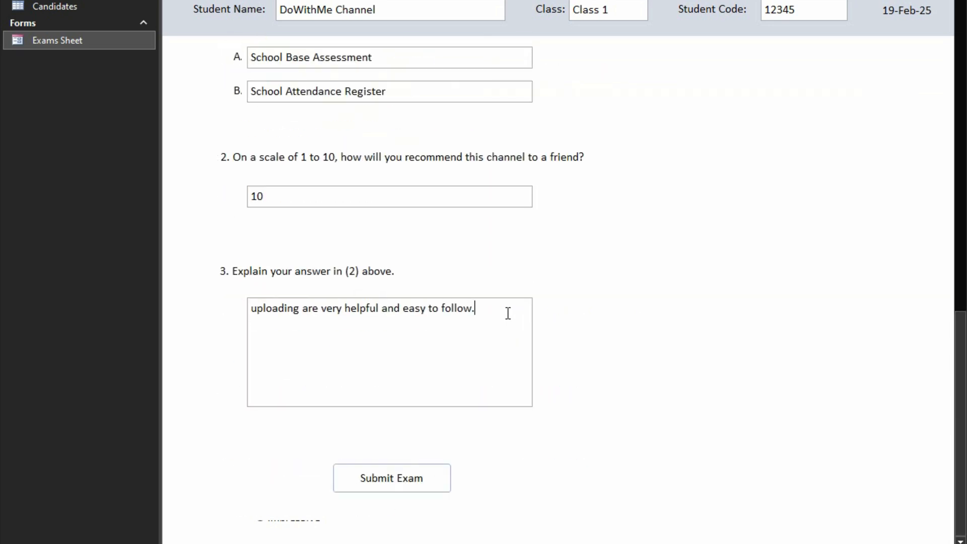
{"action": "left_click", "coordinate": [408, 481]}
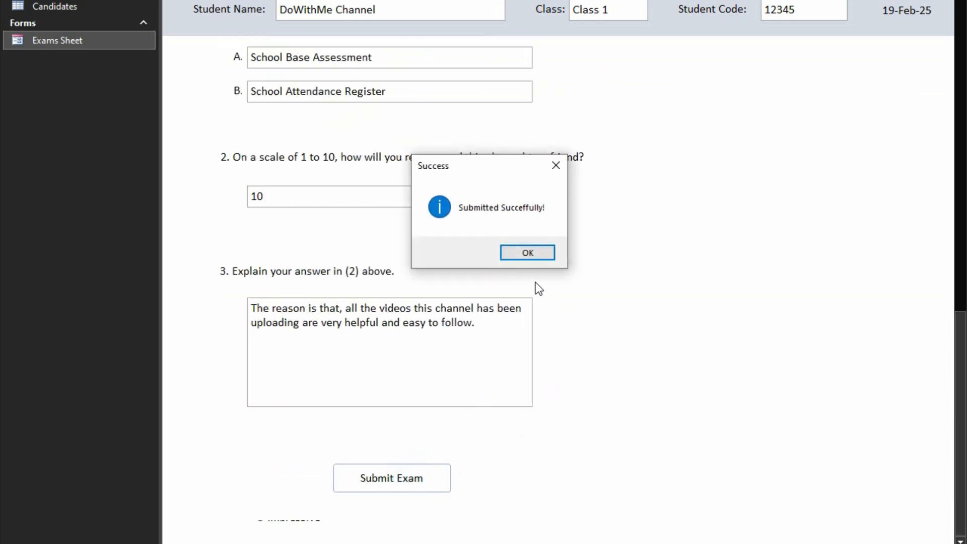
{"action": "left_click", "coordinate": [528, 253]}
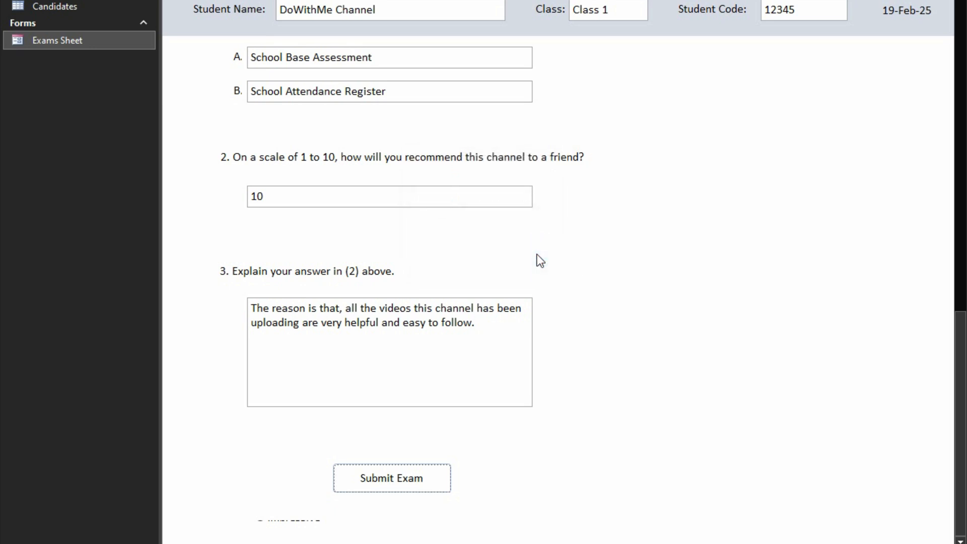
Step: Close the Exams Sheet form and open the Candidates table in datasheet view
{"action": "left_click", "coordinate": [956, 1]}
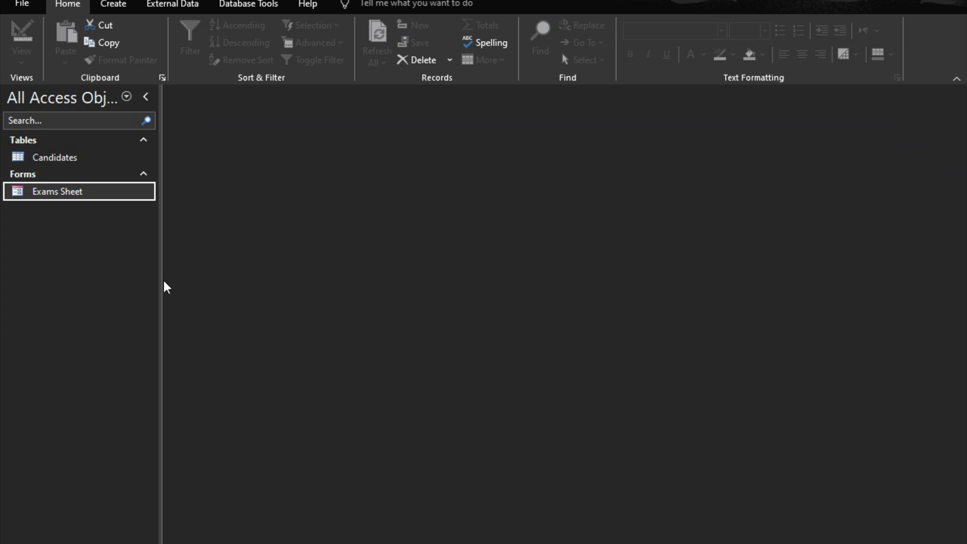
{"action": "left_click", "coordinate": [66, 161]}
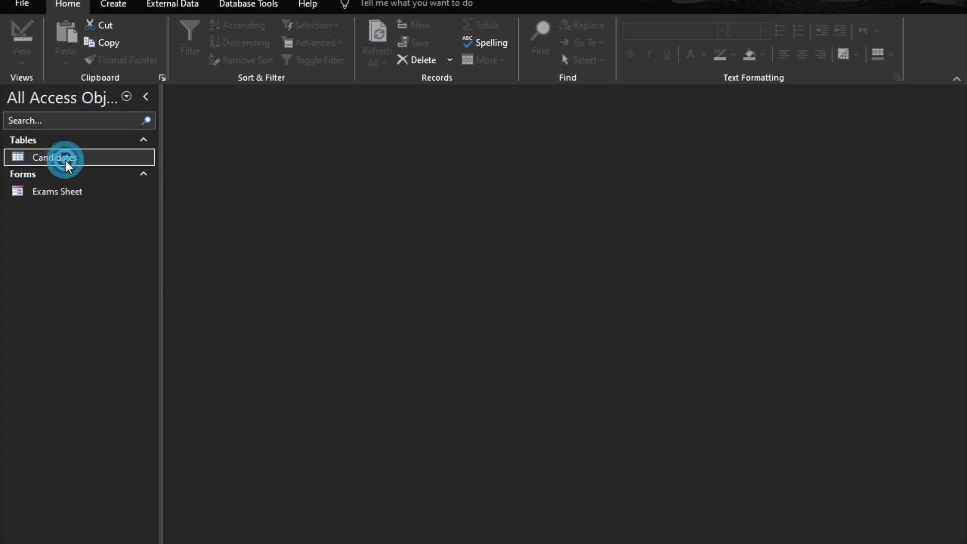
{"action": "double_click", "coordinate": [66, 162]}
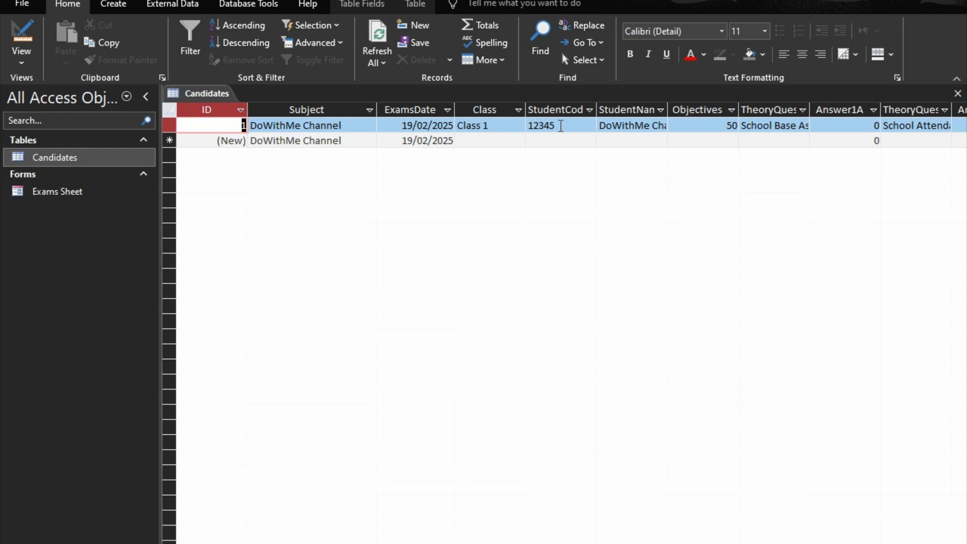
Step: Fit the StudentName, TheoryQuestion1A and TheoryQuestion1B columns of the Candidates table to their contents
{"action": "double_click", "coordinate": [667, 107]}
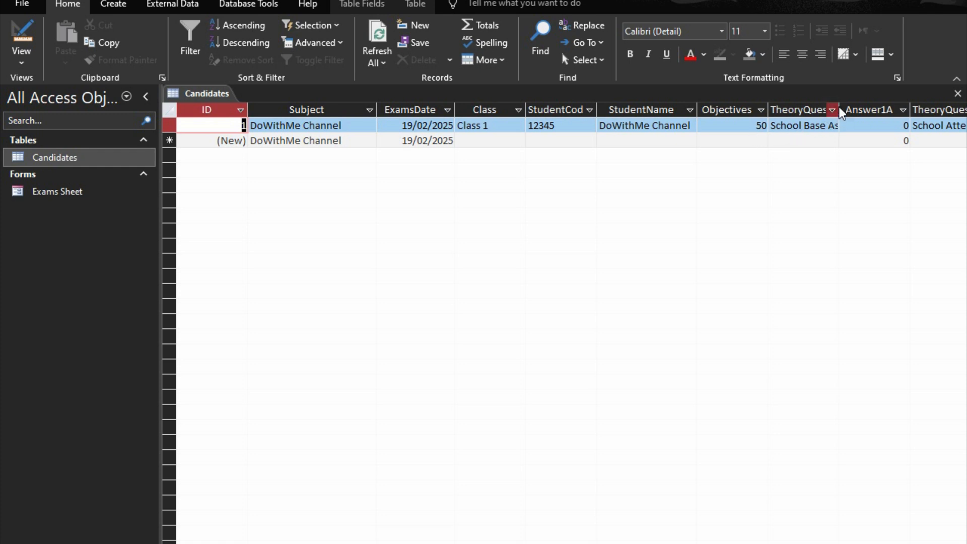
{"action": "left_click_drag", "start_coordinate": [839, 111], "coordinate": [840, 111]}
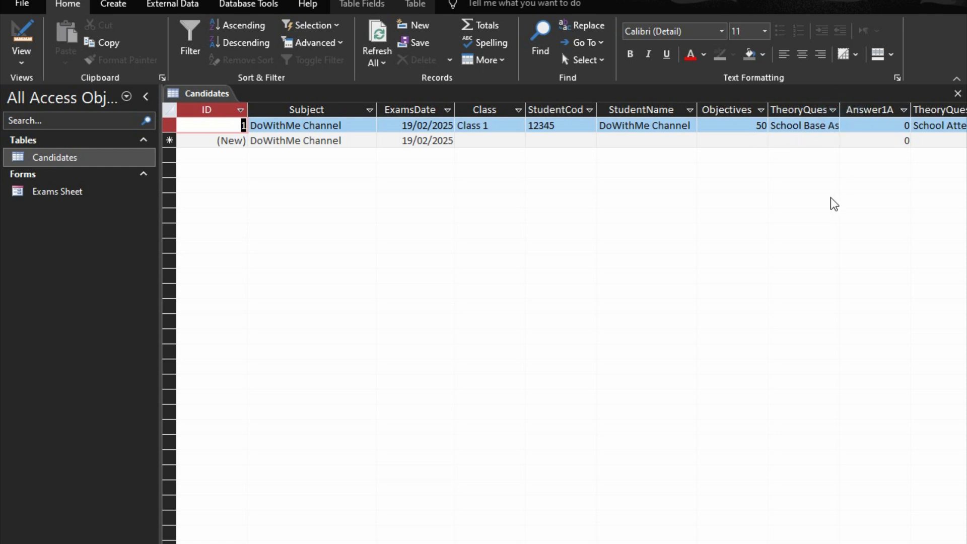
{"action": "scroll", "coordinate": [565, 322], "scroll_direction": "right", "scroll_amount": 4}
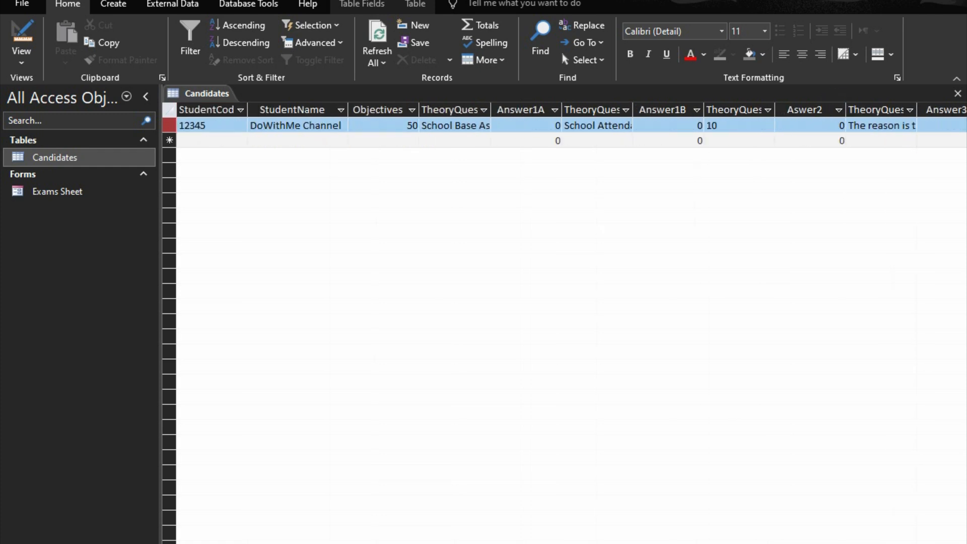
{"action": "double_click", "coordinate": [491, 109]}
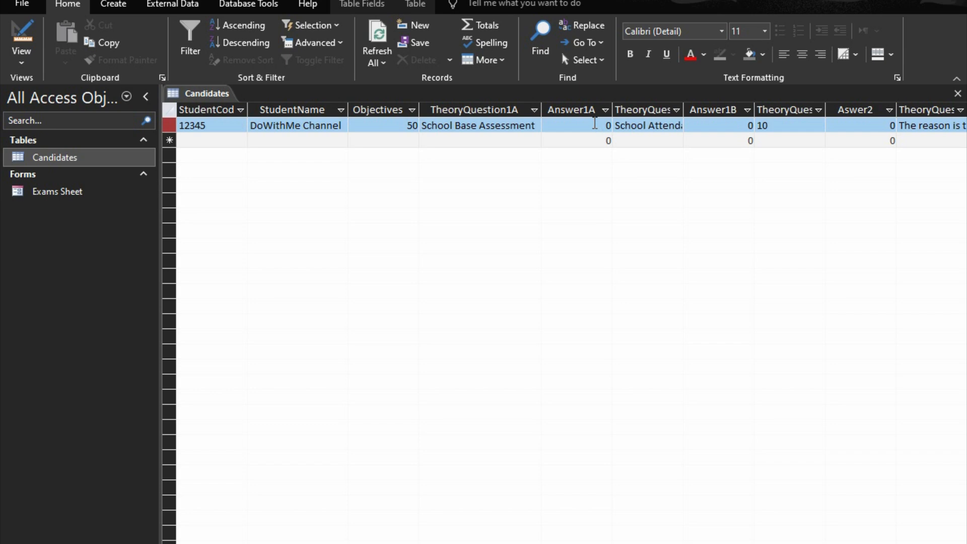
{"action": "double_click", "coordinate": [685, 107]}
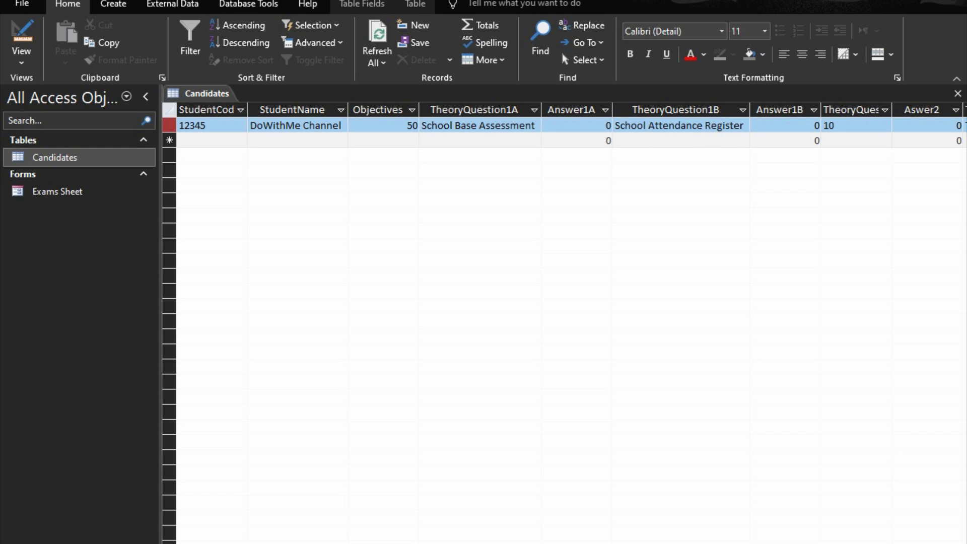
Step: Fit the TheoryQuestion2 and TheoryQuestion3 columns to their full contents and check the submitted record from end to end
{"action": "scroll", "coordinate": [564, 323], "scroll_direction": "right", "scroll_amount": 3}
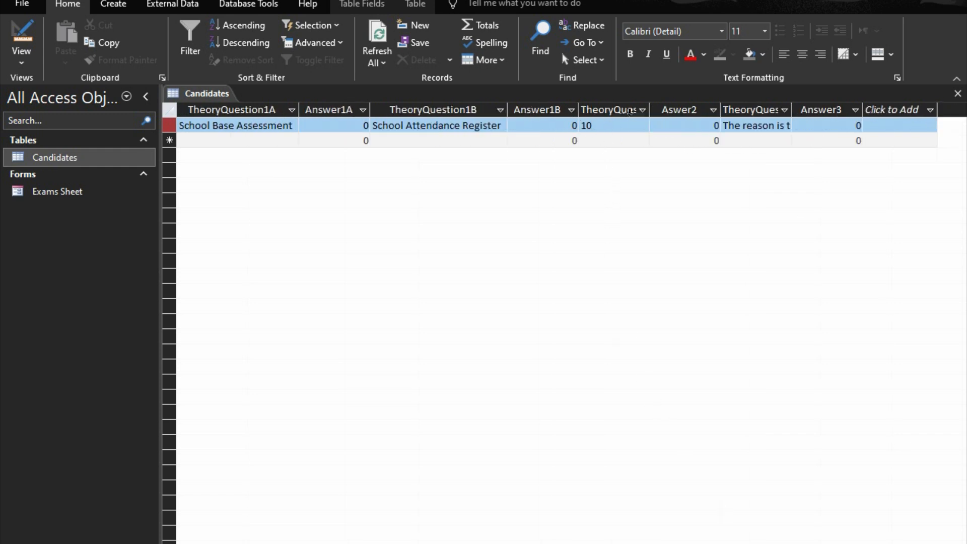
{"action": "double_click", "coordinate": [649, 109]}
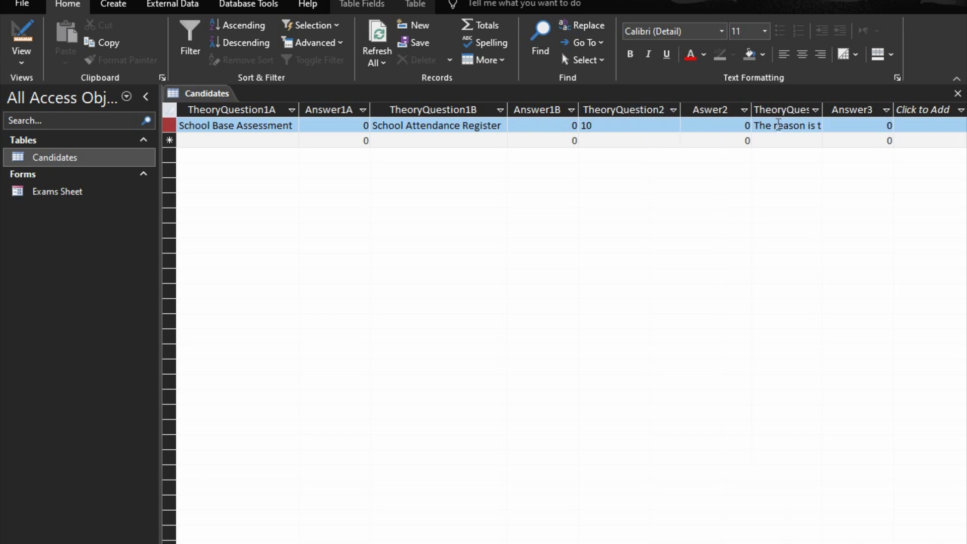
{"action": "double_click", "coordinate": [827, 105]}
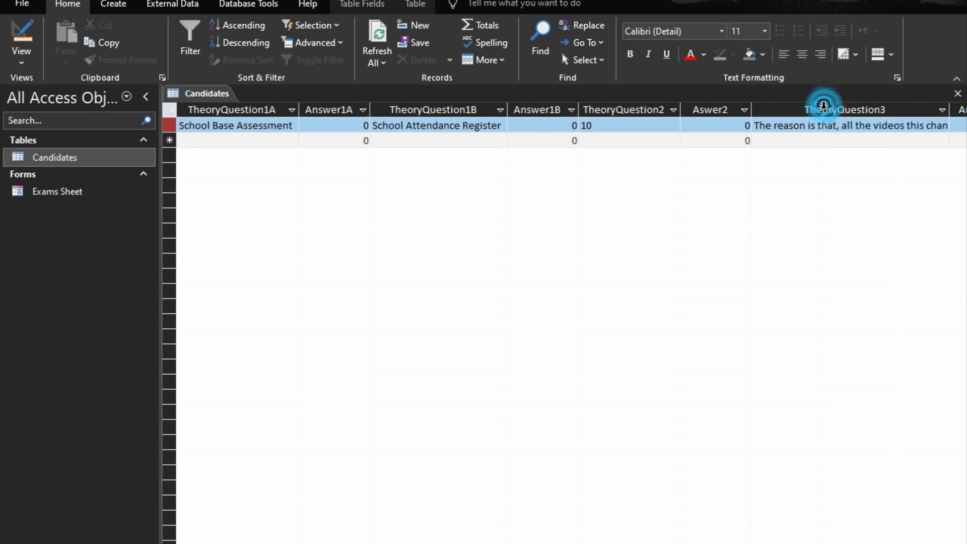
{"action": "scroll", "coordinate": [650, 448], "scroll_direction": "right", "scroll_amount": 10}
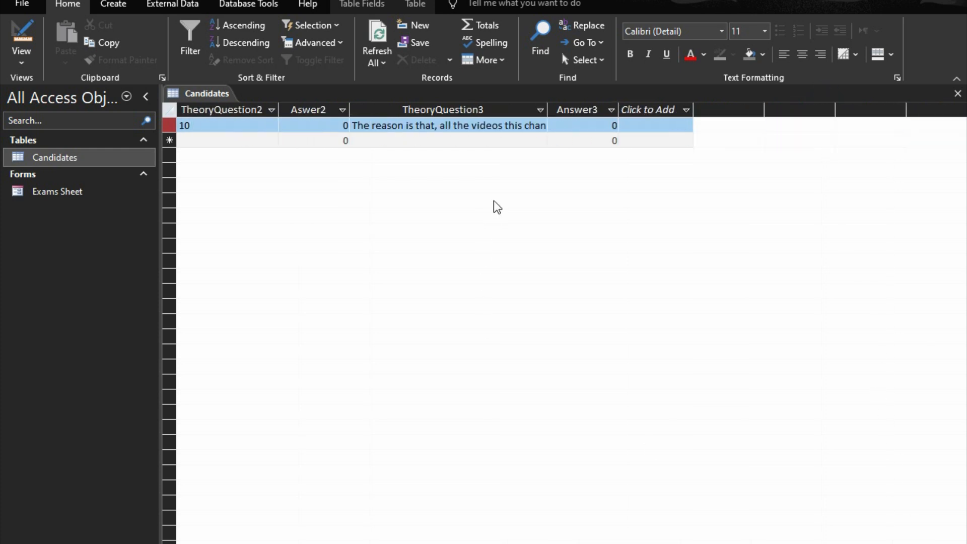
{"action": "double_click", "coordinate": [548, 106]}
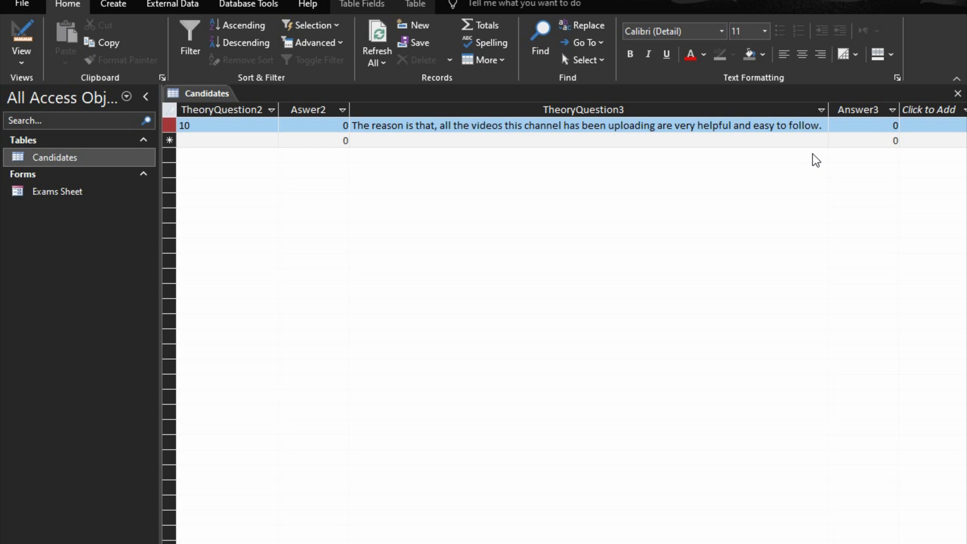
{"action": "key", "text": "Home"}
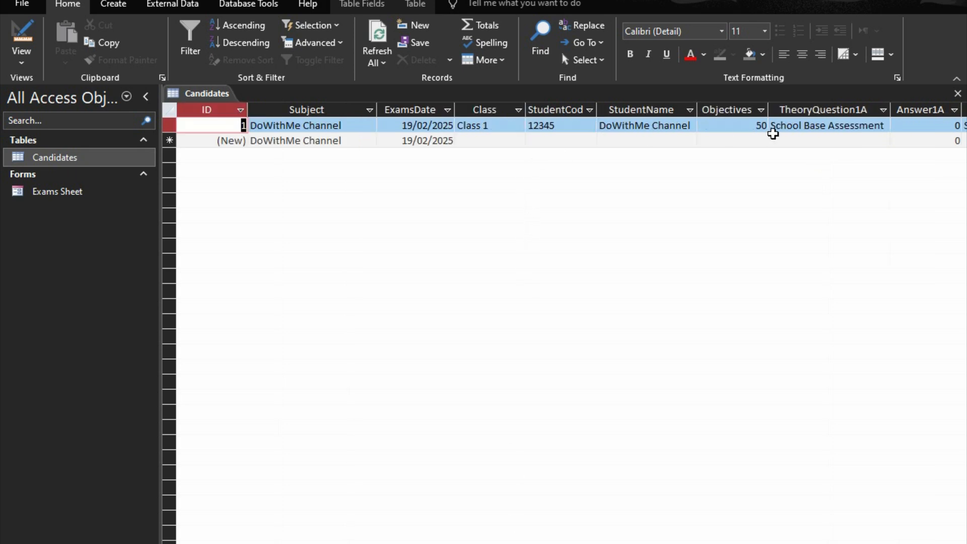
{"action": "left_click_drag", "start_coordinate": [649, 543], "coordinate": [879, 543]}
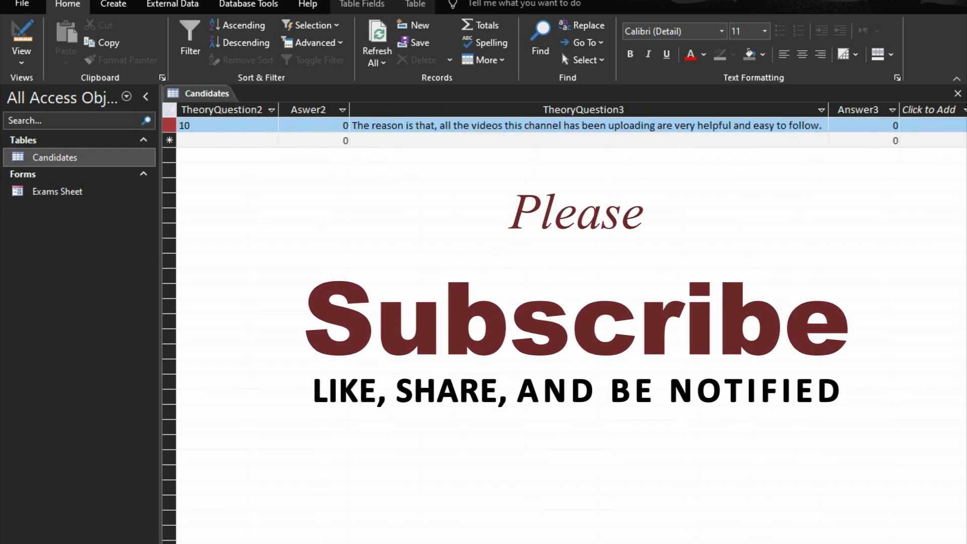